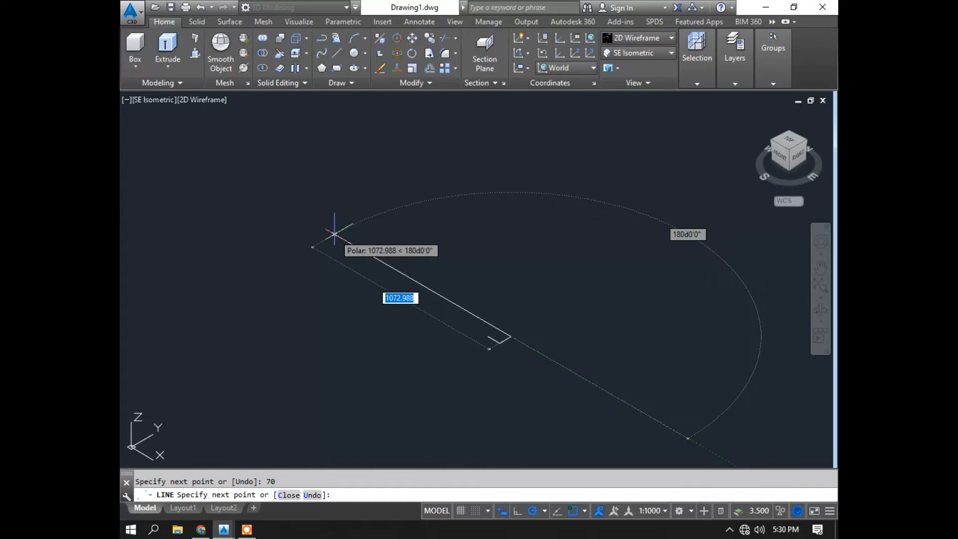
# - Draw the remaining 70-unit sides to complete the square outline of the base
pyautogui.write('70')
pyautogui.press('Return')
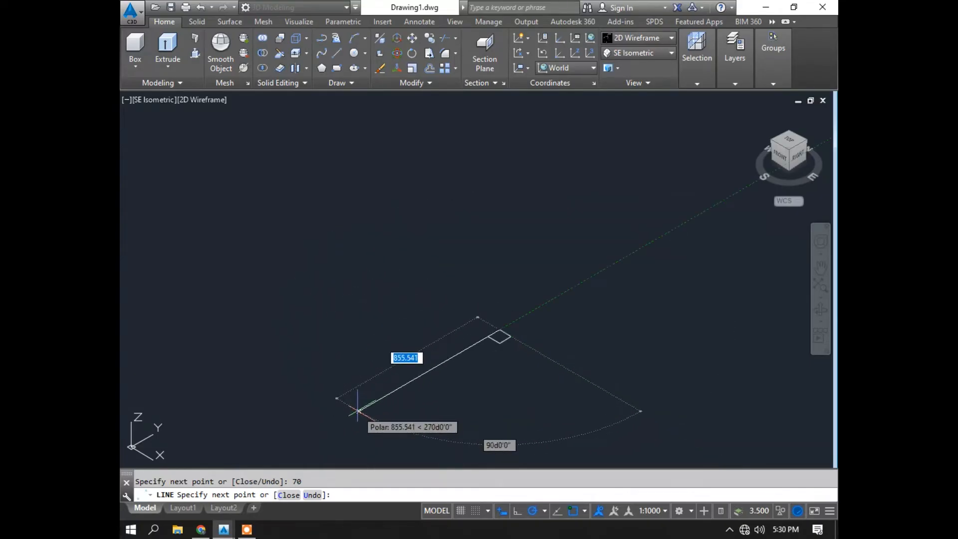
pyautogui.press('Escape')
pyautogui.moveTo(483, 400); pyautogui.dragTo(462, 325, button='middle')
pyautogui.scroll(4, 462, 231)
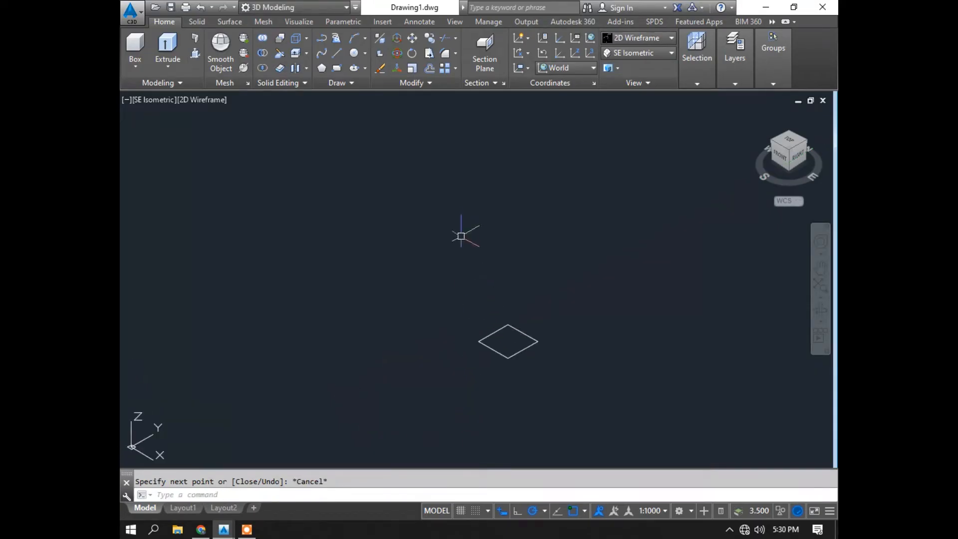
# - Draw two 12.5-unit guide lines from the square's nearest corner, one along the edge and one parallel to the adjacent side
pyautogui.click(336, 53)
pyautogui.moveTo(552, 377); pyautogui.dragTo(498, 332, button='middle')
pyautogui.scroll(4, 471, 324)
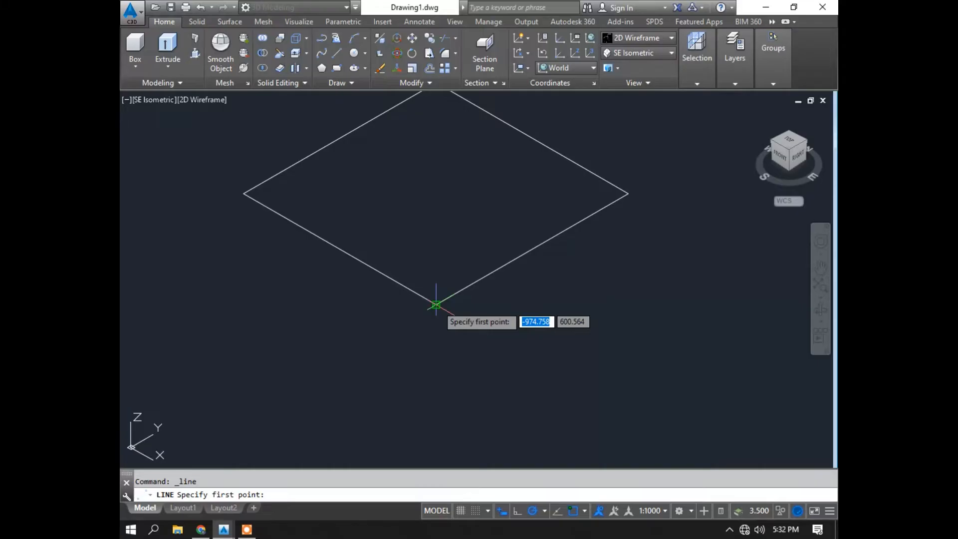
pyautogui.click(436, 304)
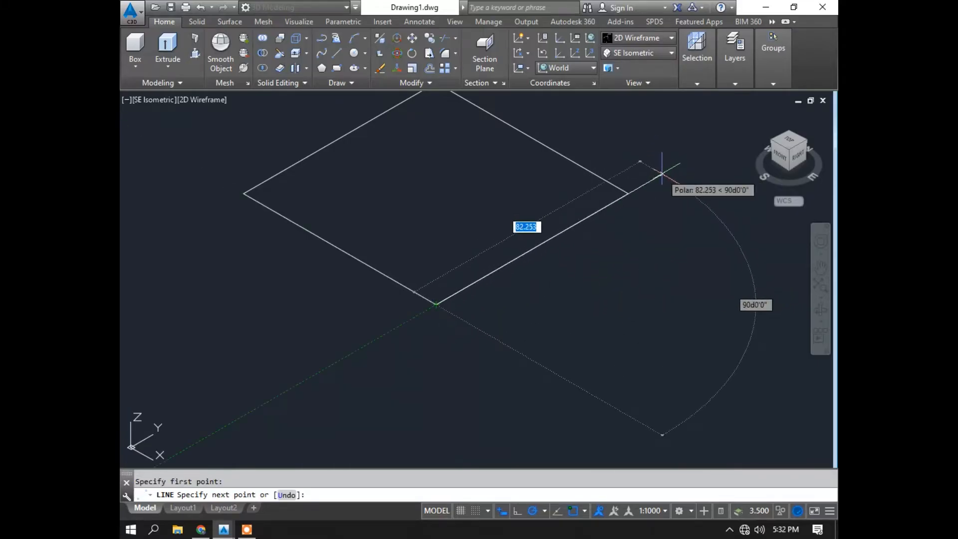
pyautogui.write('12')
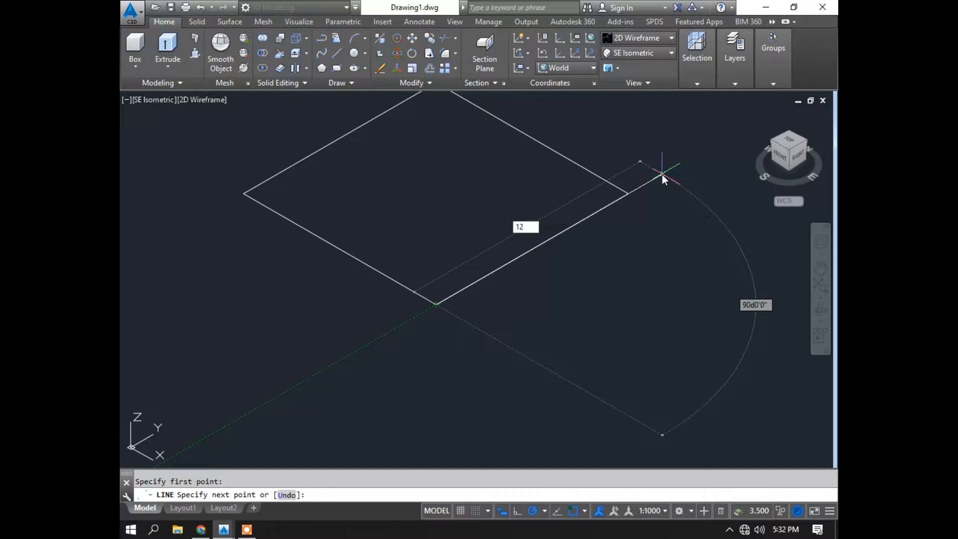
pyautogui.write('.5')
pyautogui.press('Return')
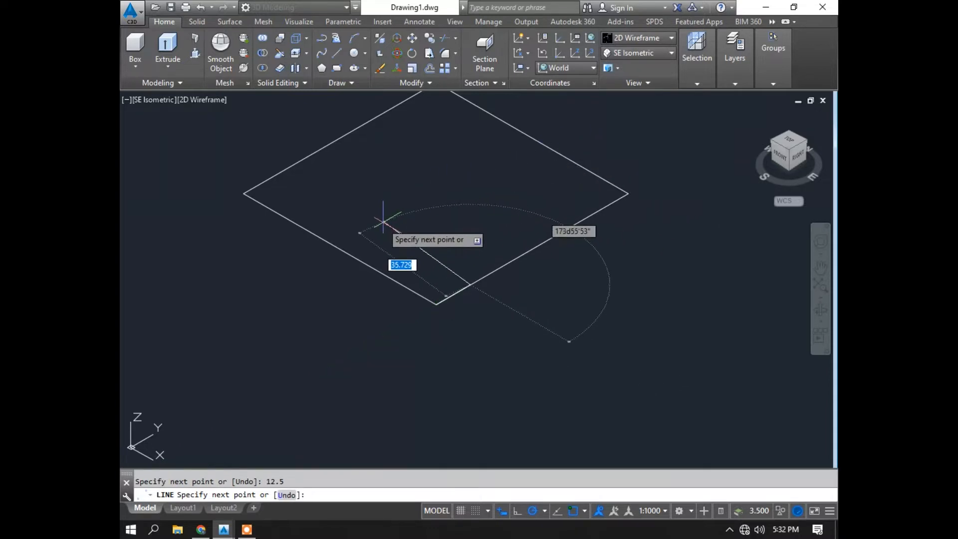
pyautogui.write('1')
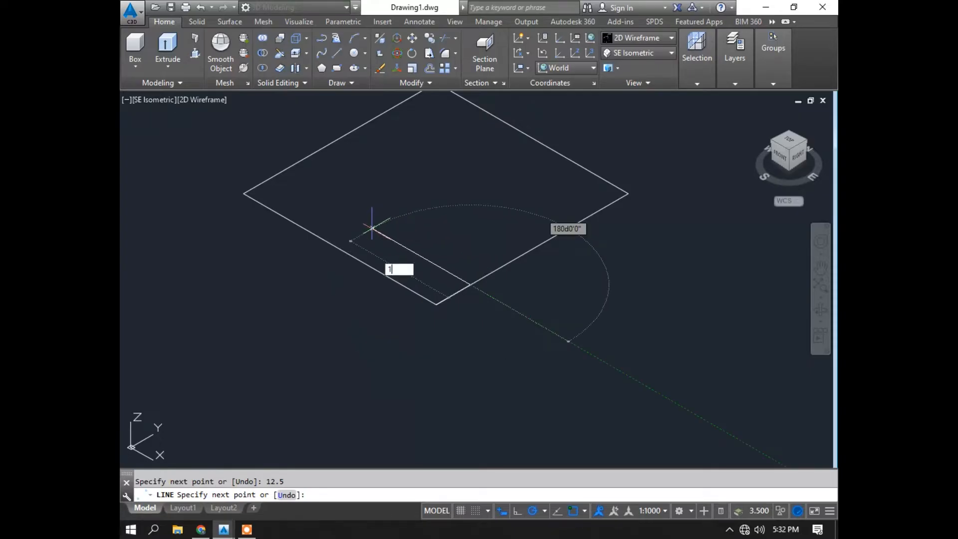
pyautogui.write('2.5')
pyautogui.press('Return')
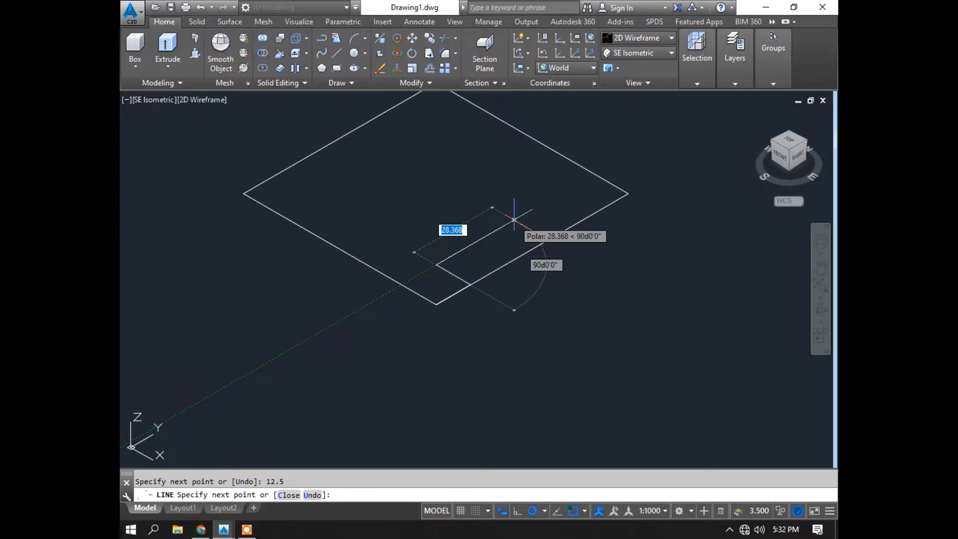
# - Continue from the guide lines with four 30-unit lines that form an inner square
pyautogui.write('40')
pyautogui.press('Return')
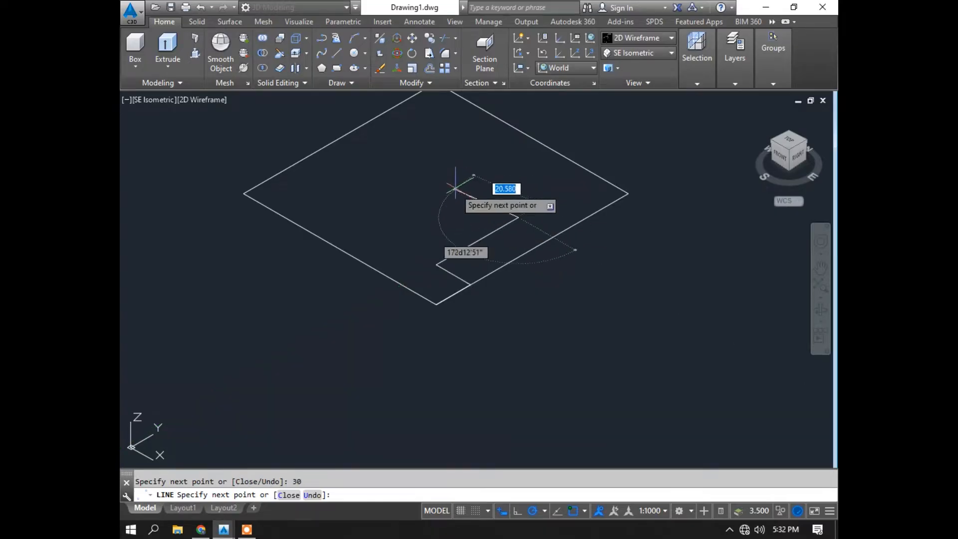
pyautogui.write('30')
pyautogui.press('Return')
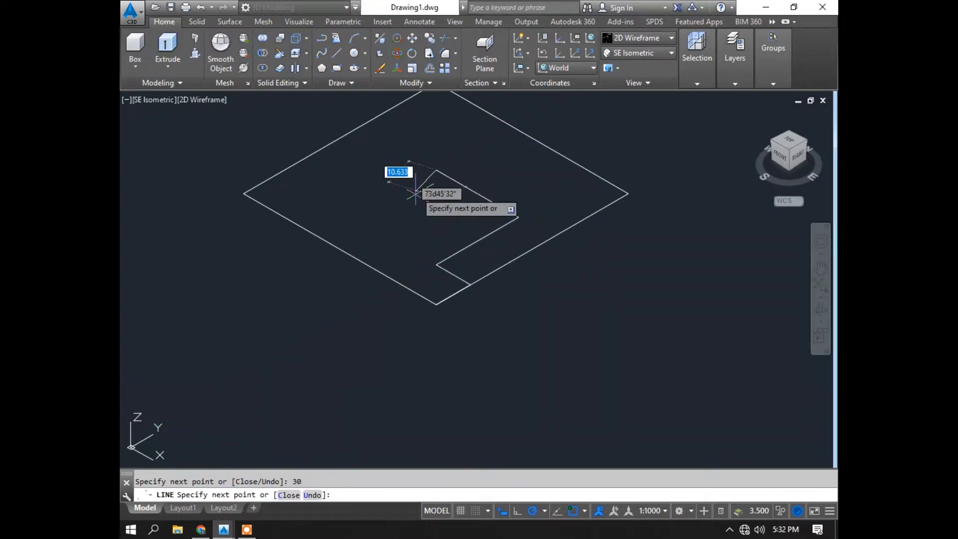
pyautogui.write('30')
pyautogui.press('Return')
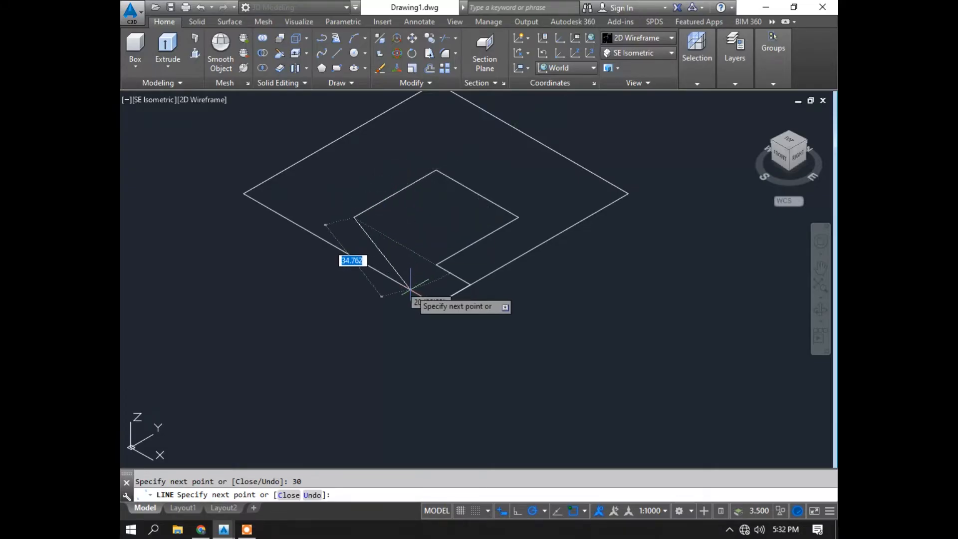
pyautogui.write('30')
pyautogui.press('Return')
pyautogui.press('Escape')
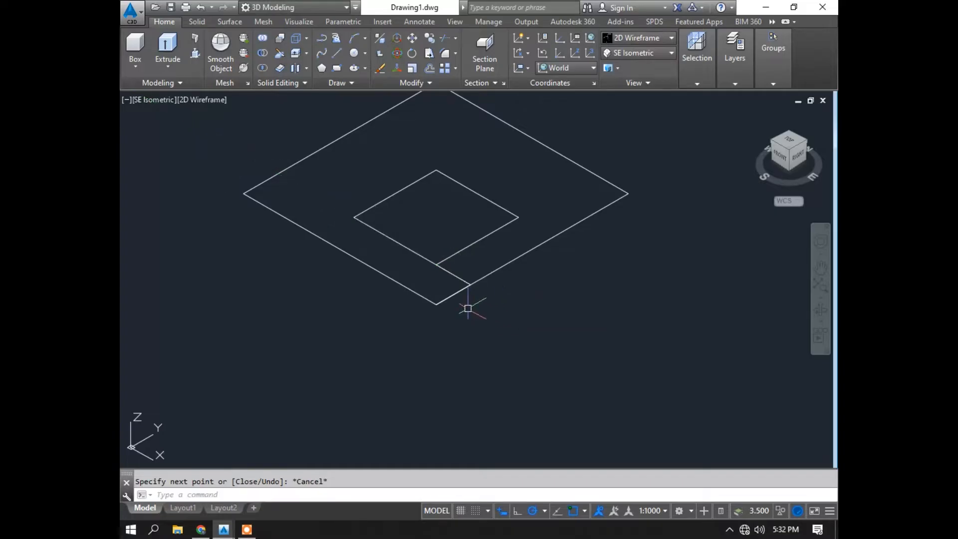
# - Delete the two 12.5-unit guide lines between the outer corner and the inner square
pyautogui.click(451, 298)
pyautogui.press('Delete')
pyautogui.scroll(-2, 483, 265)
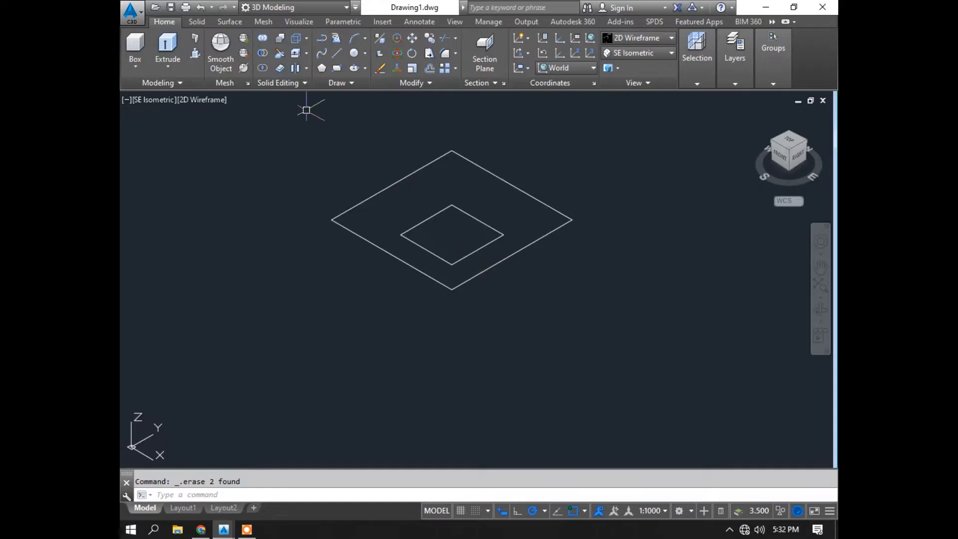
# - Presspull the area between the outer and inner squares to a height of 15
pyautogui.click(195, 52)
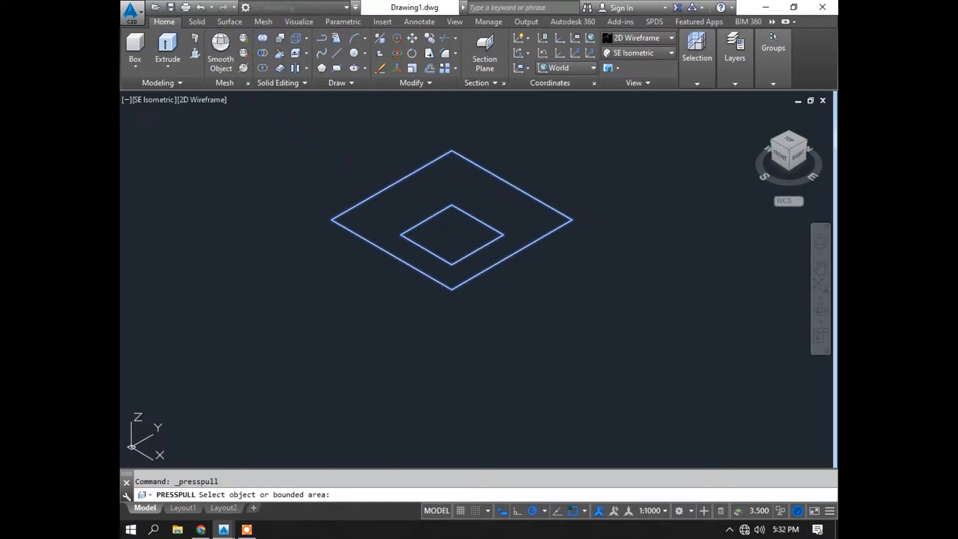
pyautogui.click(388, 210)
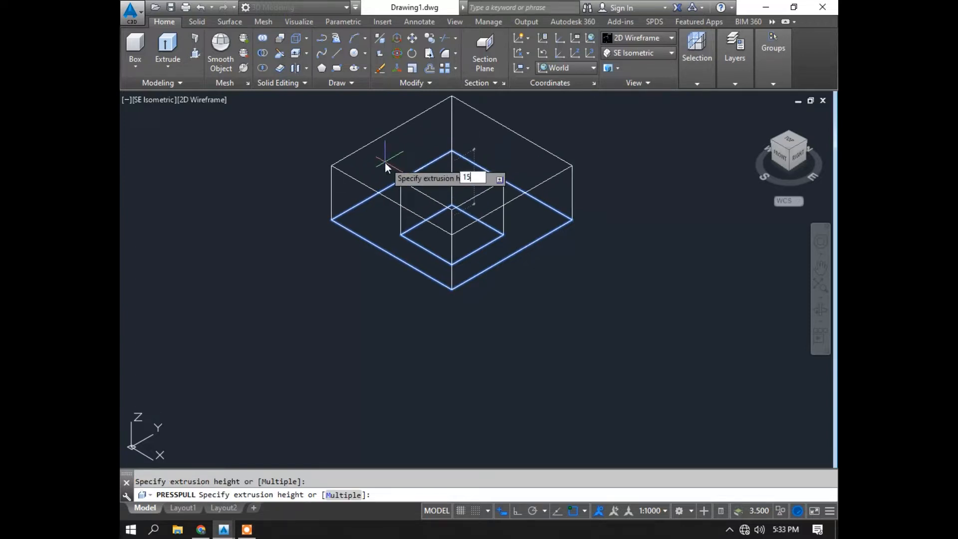
pyautogui.click(384, 161)
pyautogui.moveTo(444, 205); pyautogui.dragTo(466, 315, button='middle')
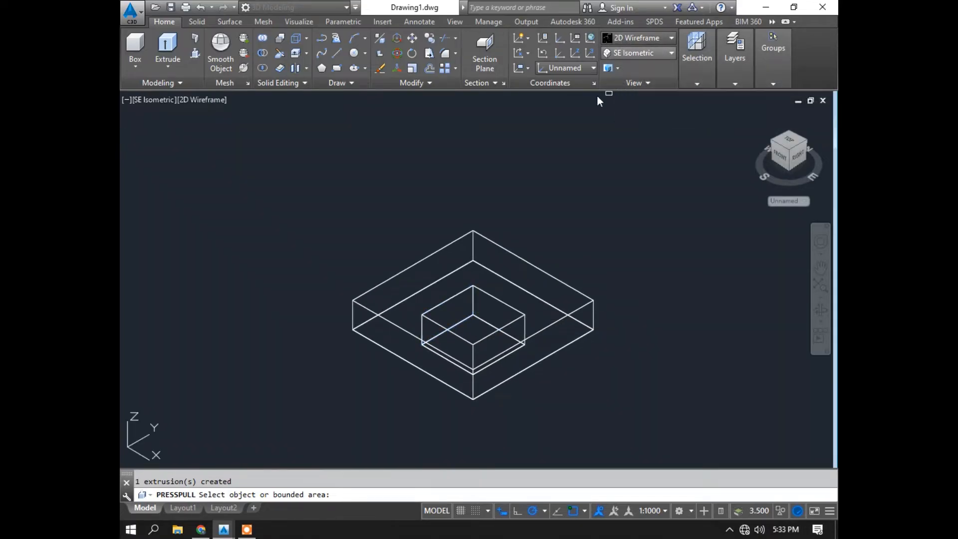
pyautogui.moveTo(500, 308); pyautogui.dragTo(504, 292, button='middle')
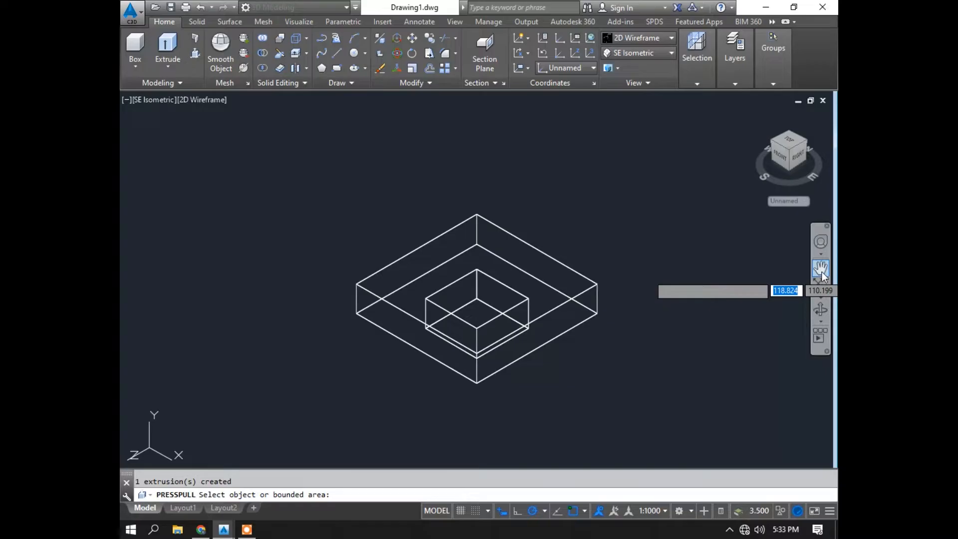
pyautogui.click(713, 288)
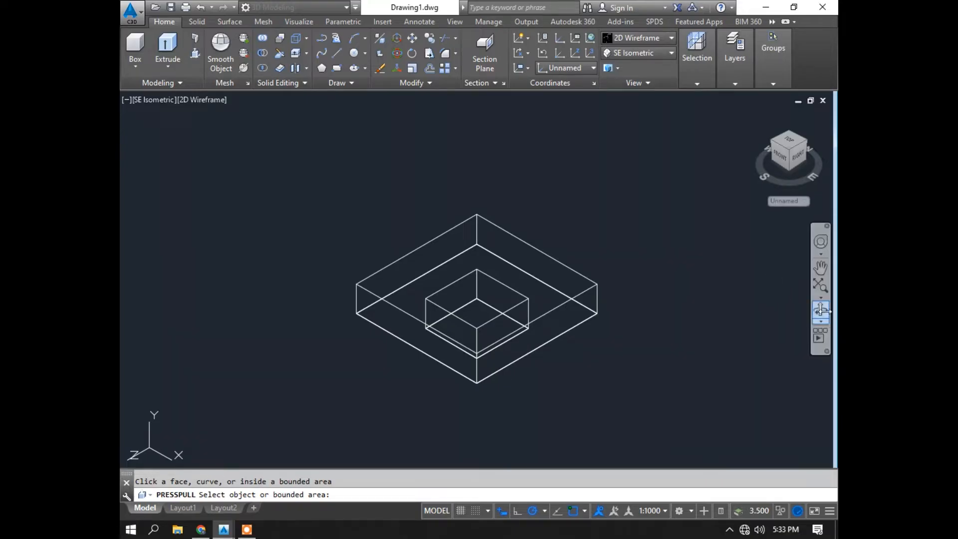
# - Draw connected top-face lines: 15 from the back-right corner along the side edge, 55 parallel to the back edge, and 55 to the front edge
pyautogui.keyDown('shift'); pyautogui.moveTo(724, 322); pyautogui.dragTo(682, 306, button='middle'); pyautogui.keyUp('shift')
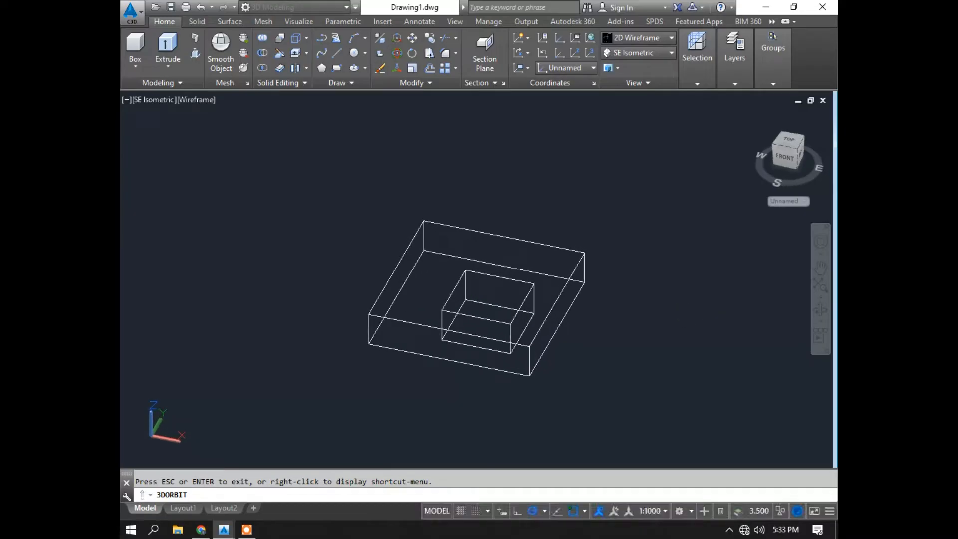
pyautogui.press('Escape')
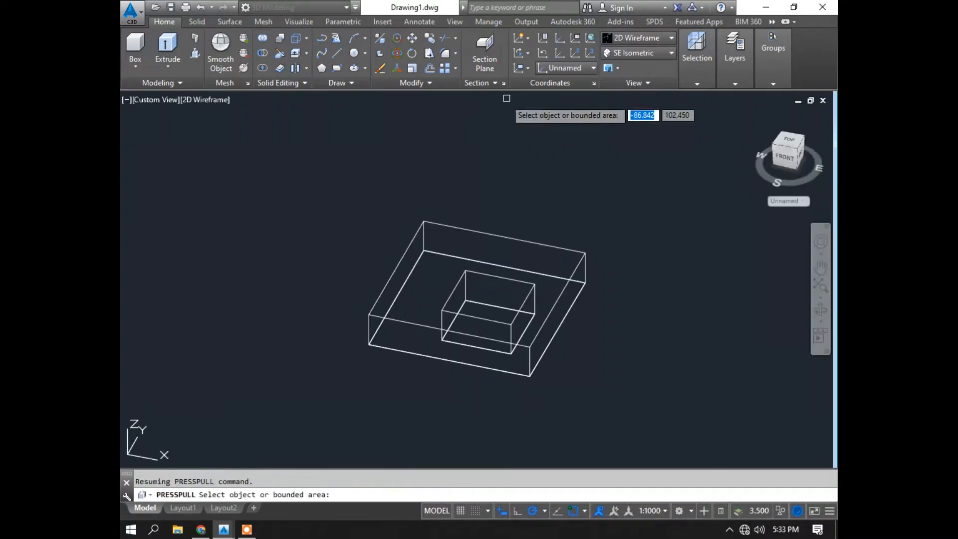
pyautogui.click(332, 55)
pyautogui.scroll(4, 577, 244)
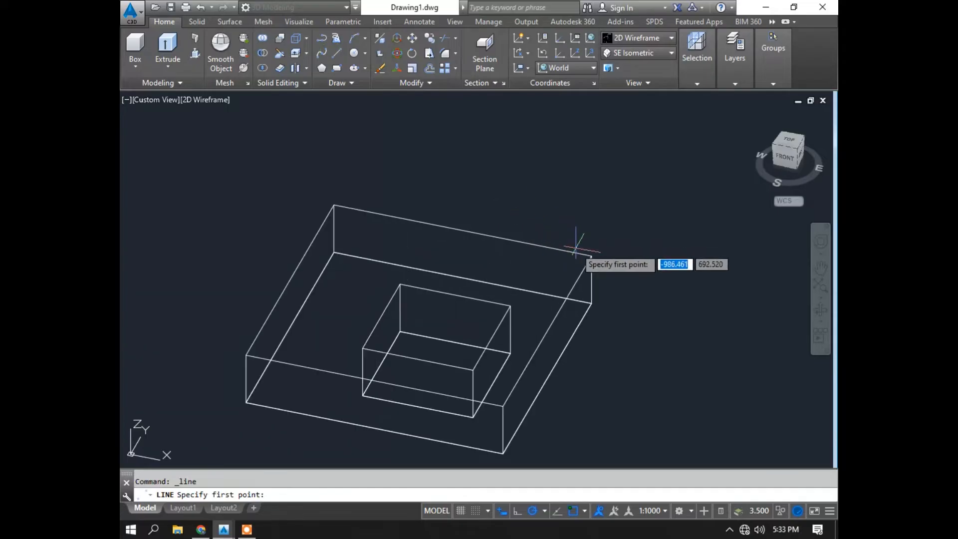
pyautogui.click(601, 258)
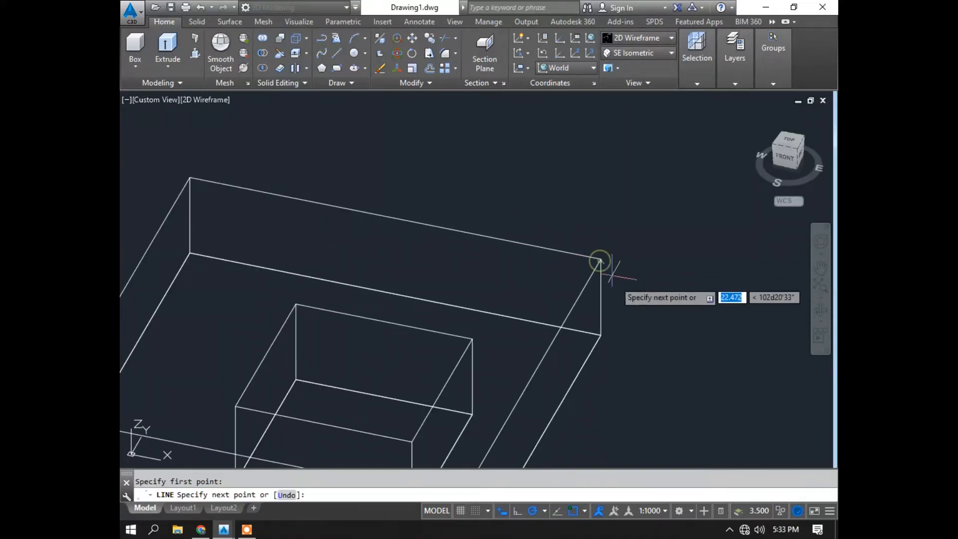
pyautogui.scroll(-3, 591, 394)
pyautogui.moveTo(594, 367); pyautogui.dragTo(630, 238, button='middle')
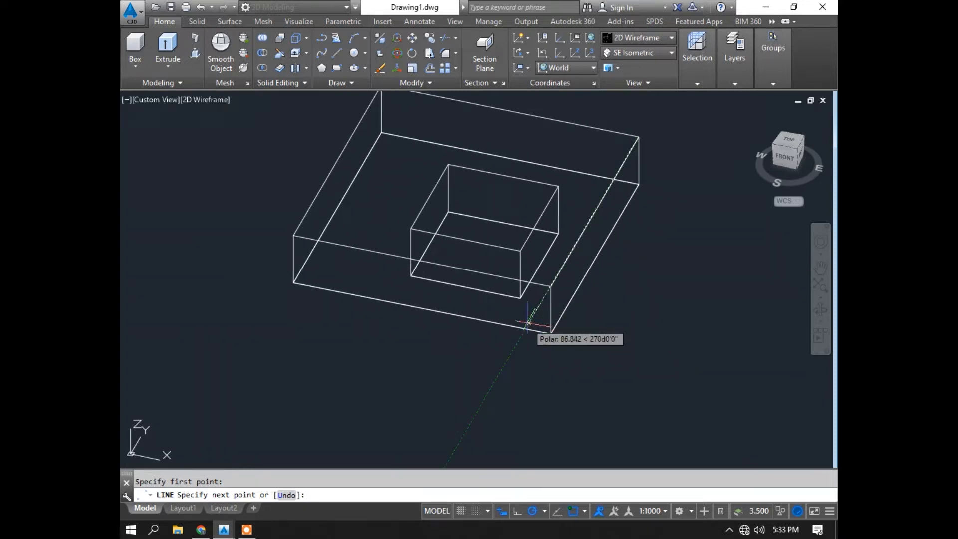
pyautogui.write('15')
pyautogui.press('Return')
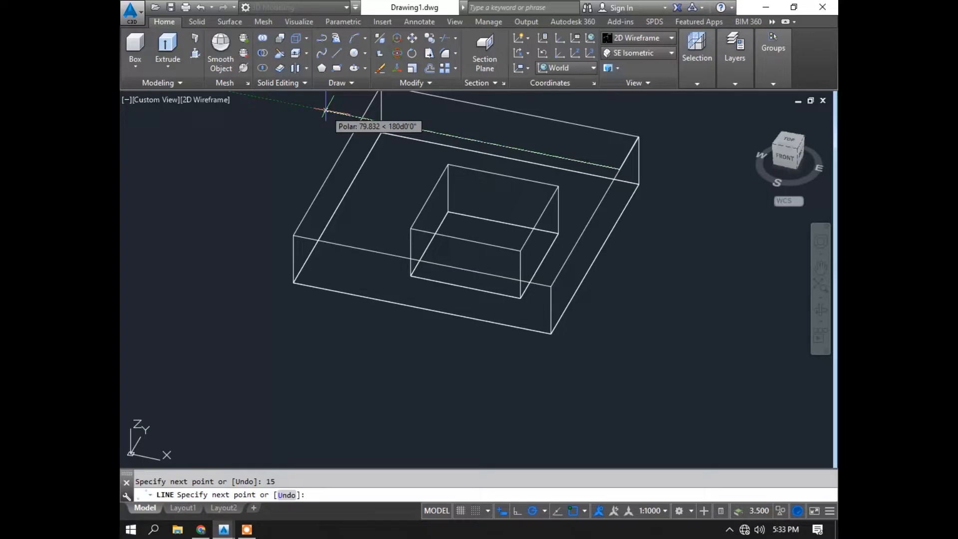
pyautogui.write('55')
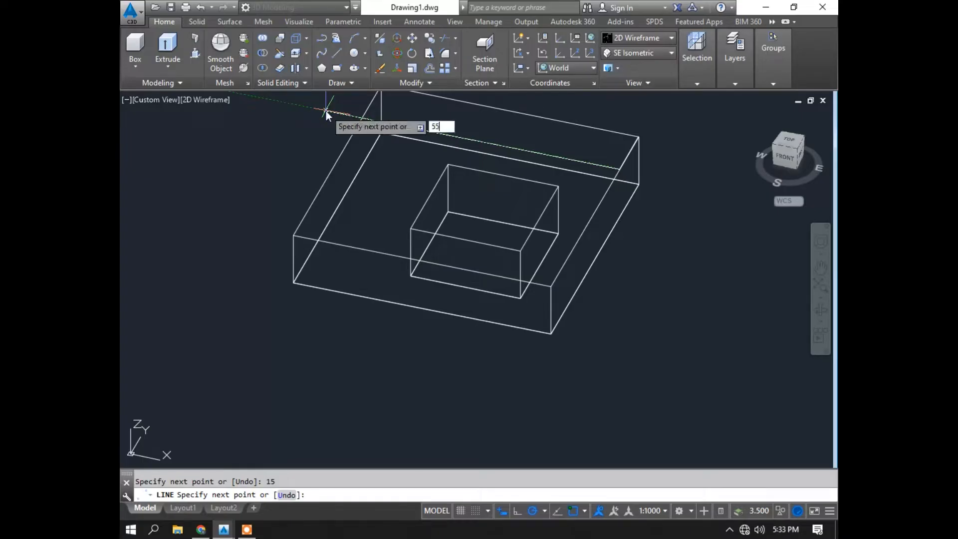
pyautogui.press('Return')
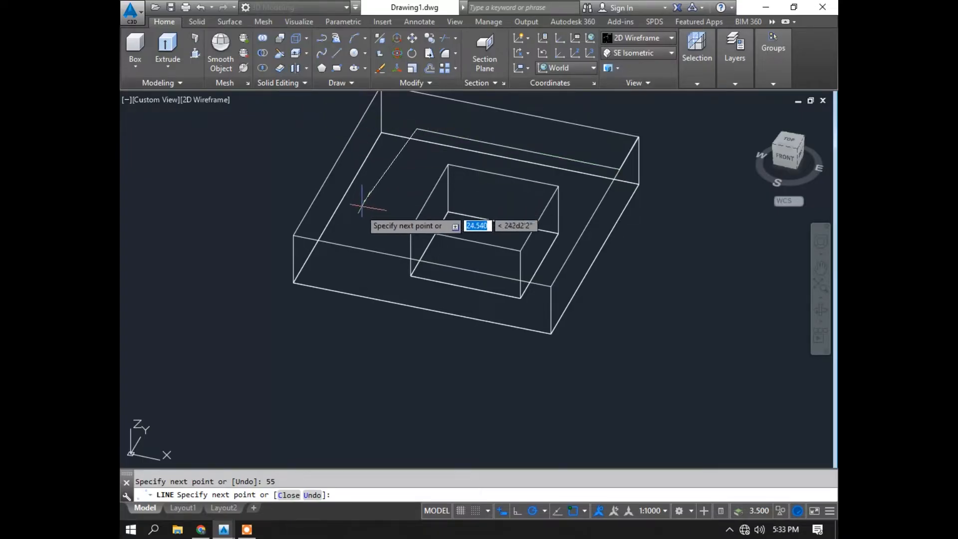
pyautogui.click(357, 232)
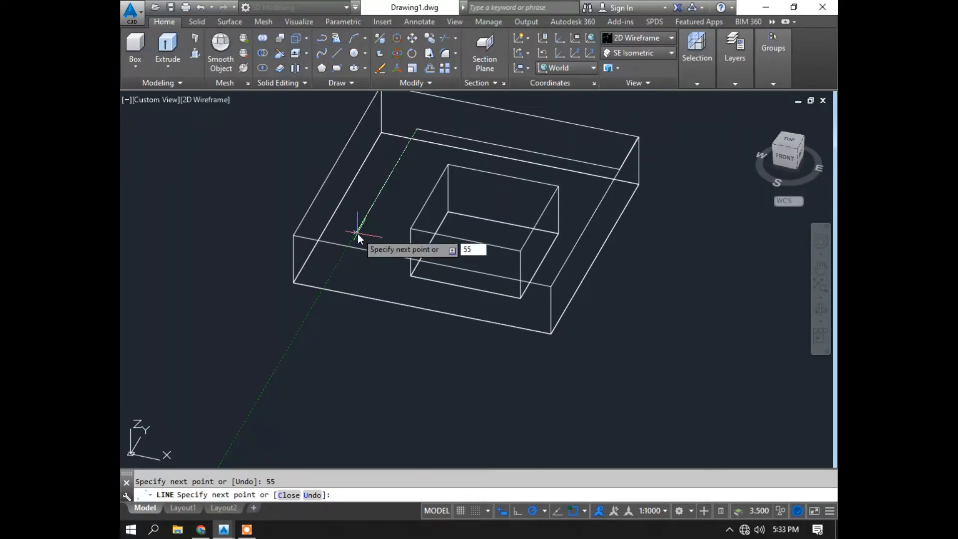
pyautogui.press('Escape')
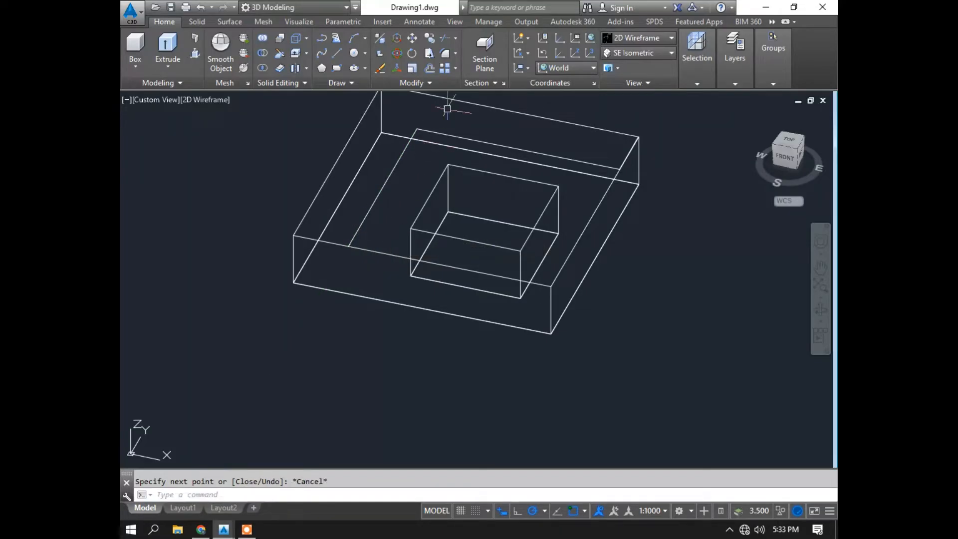
# - Presspull the L-shaped area along the back and left edges upward by 49 to form the walls
pyautogui.click(199, 62)
pyautogui.moveTo(428, 150); pyautogui.dragTo(432, 258, button='middle')
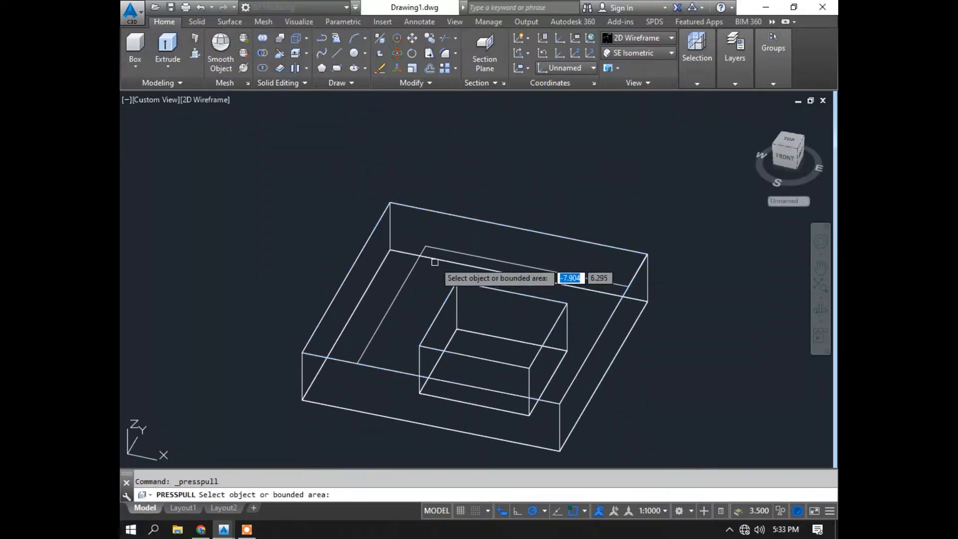
pyautogui.click(418, 233)
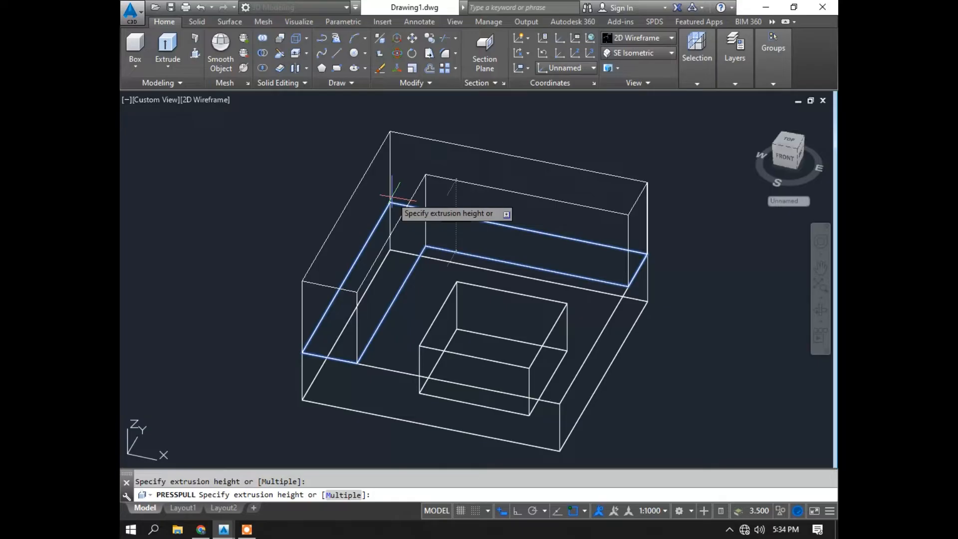
pyautogui.write('49')
pyautogui.press('Return')
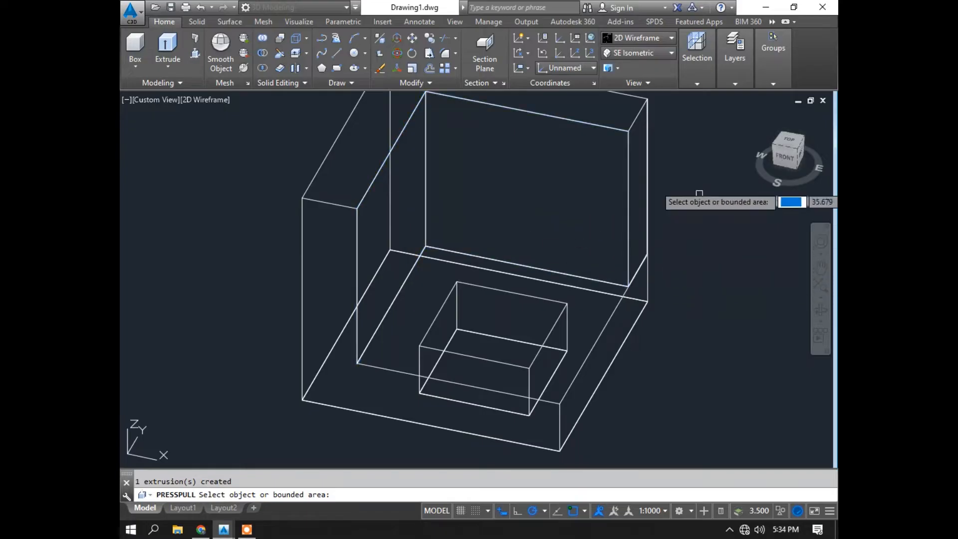
# - Set the visual style to Hidden and bring the whole part into view
pyautogui.click(659, 40)
pyautogui.click(630, 70)
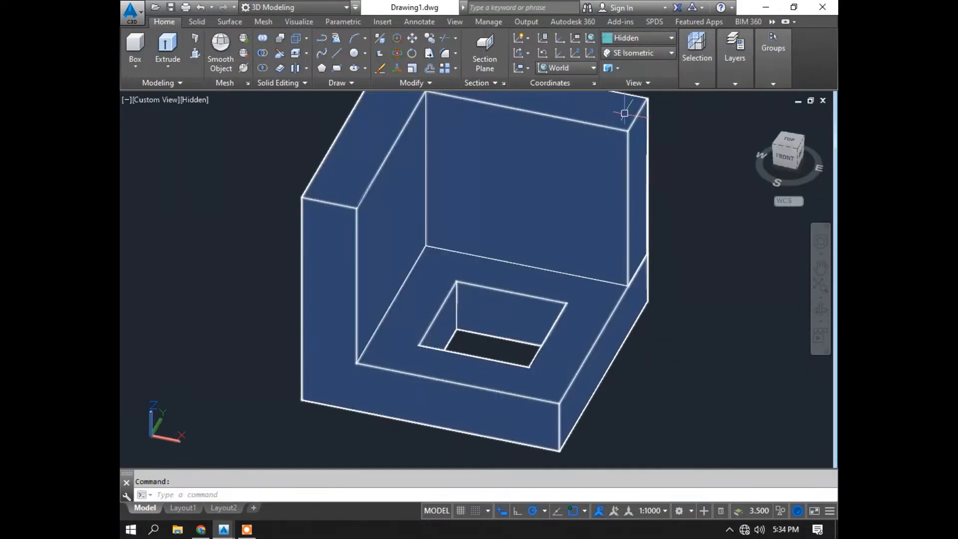
pyautogui.press('Escape')
pyautogui.moveTo(699, 228); pyautogui.dragTo(698, 268, button='middle')
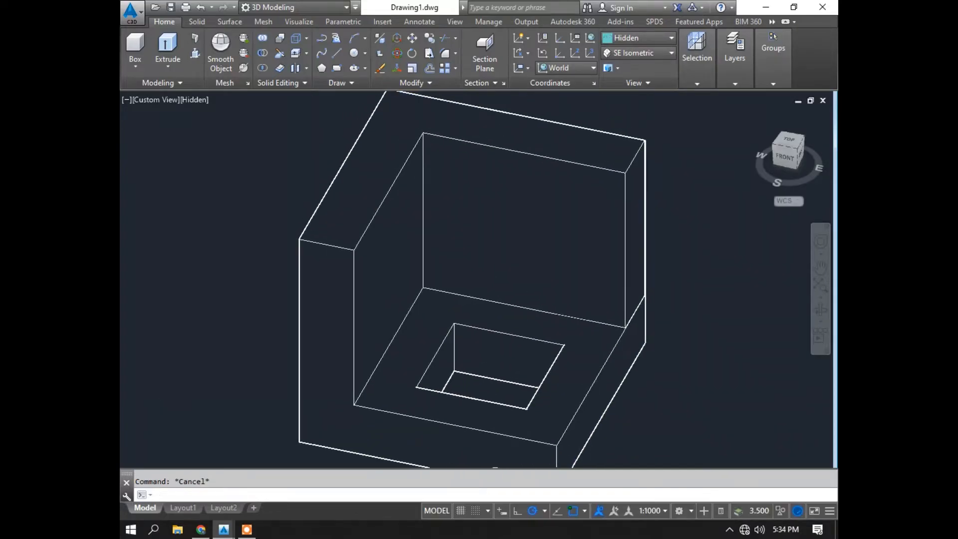
pyautogui.scroll(-2, 698, 268)
pyautogui.press('Escape')
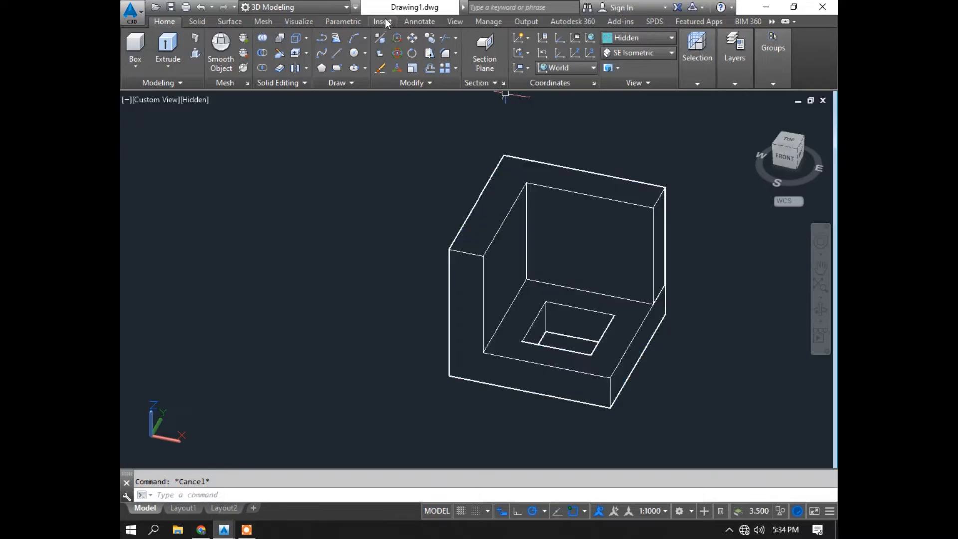
# - Fillet the front top edge of the left wall with a radius of 20
pyautogui.click(445, 56)
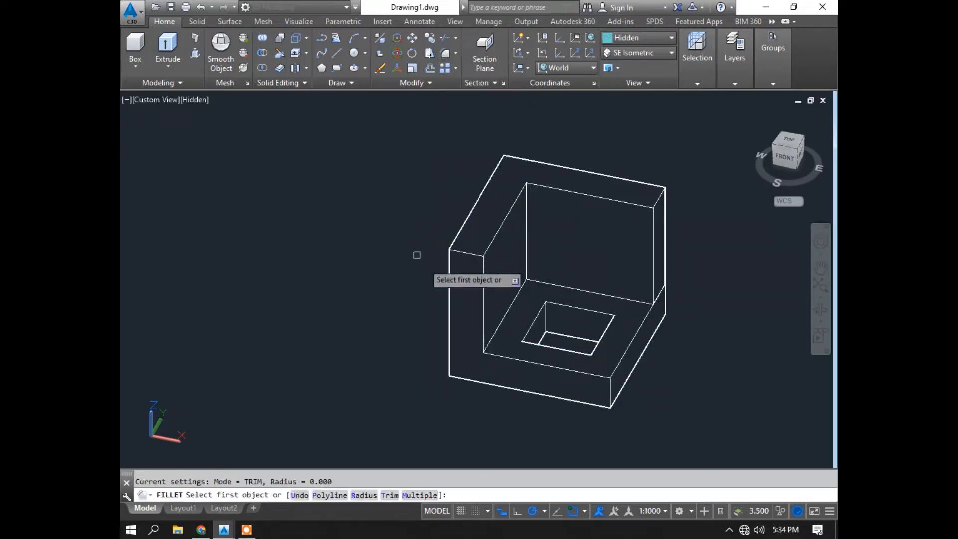
pyautogui.click(462, 252)
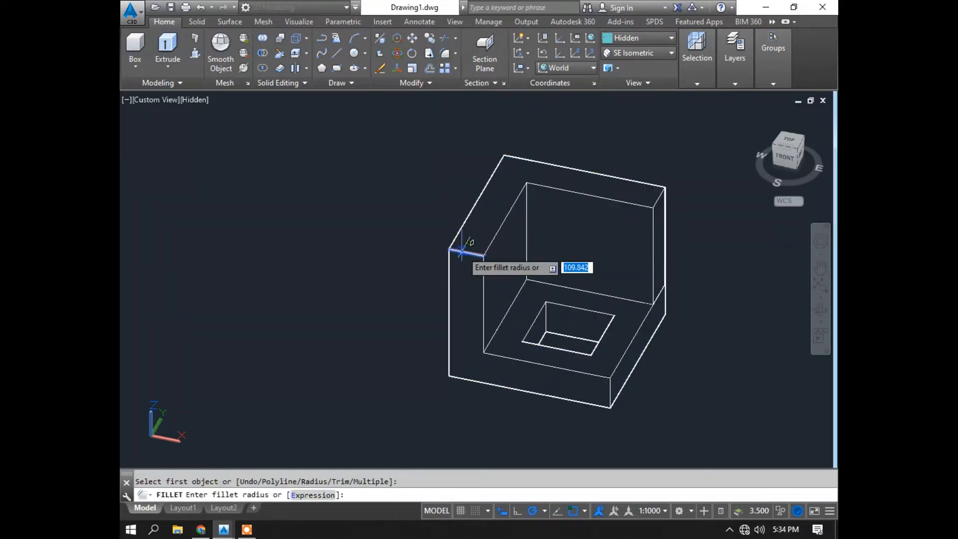
pyautogui.write('20')
pyautogui.press('Return')
pyautogui.press('Return')
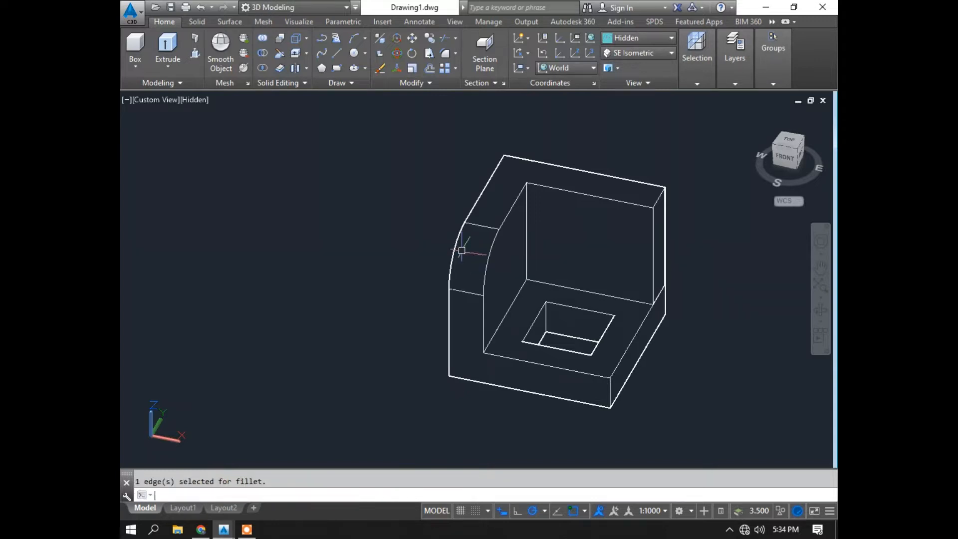
pyautogui.press('Escape')
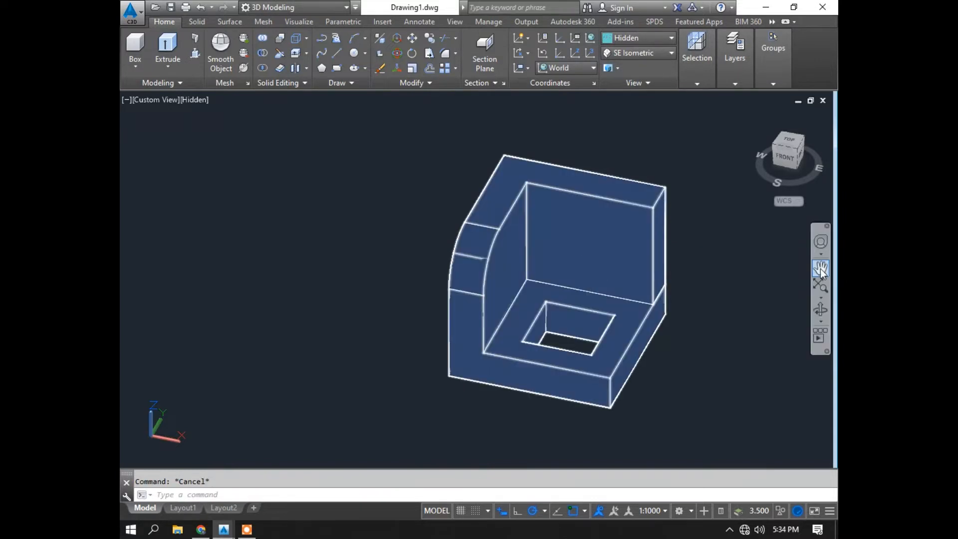
# - Set the visual style to 2D Wireframe to expose the lines at the foot of the back wall's end face
pyautogui.click(821, 308)
pyautogui.moveTo(757, 317); pyautogui.dragTo(644, 324)
pyautogui.press('Escape')
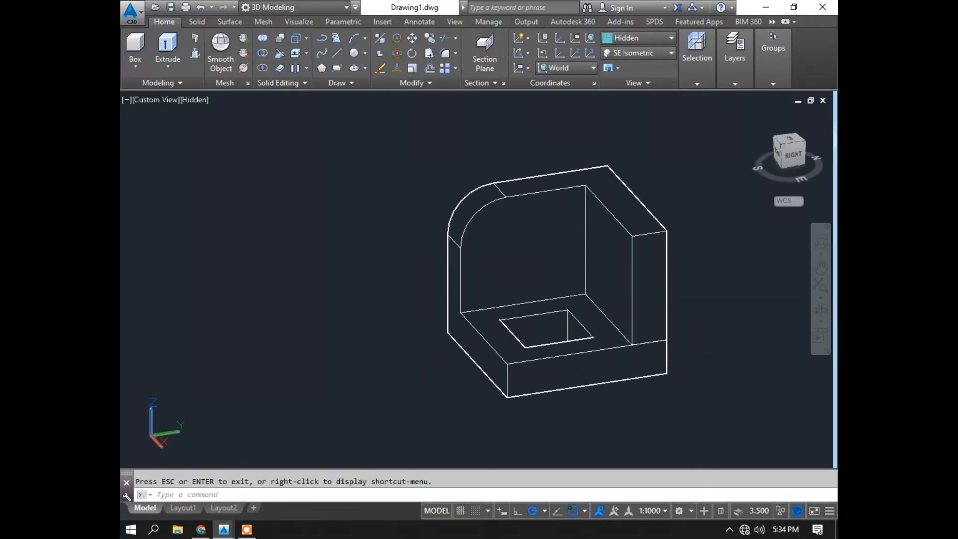
pyautogui.press('Escape')
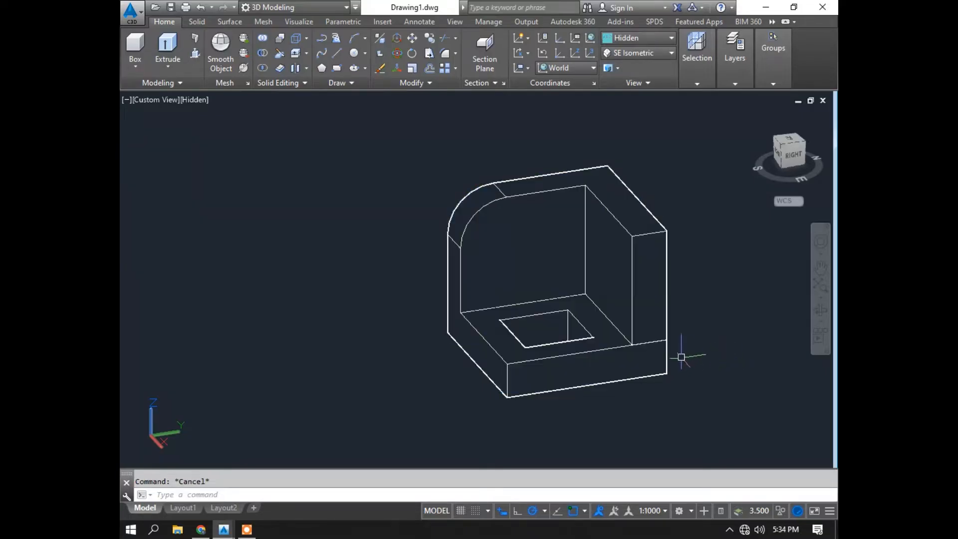
pyautogui.click(379, 68)
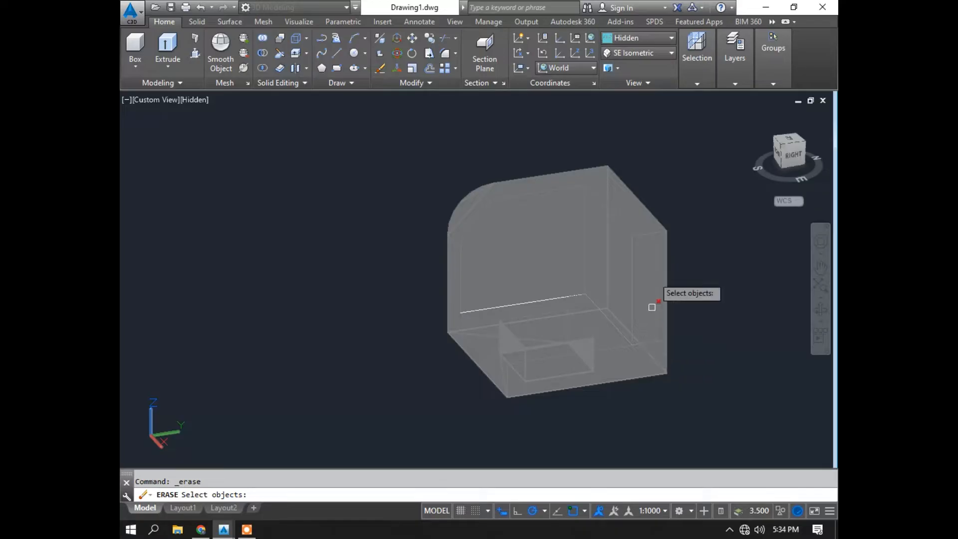
pyautogui.click(659, 40)
pyautogui.click(627, 105)
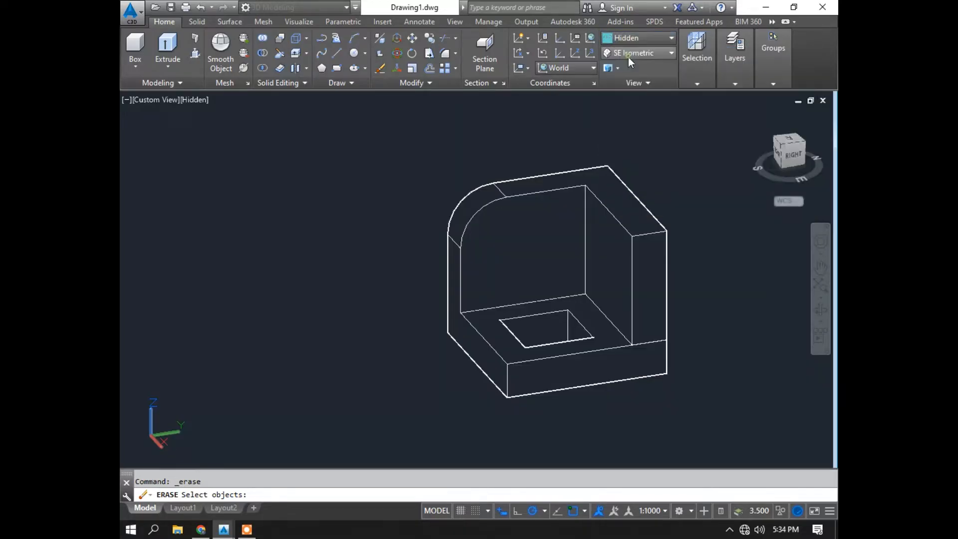
# - Erase the leftover sketch line where the back wall's end face meets the base
pyautogui.click(379, 68)
pyautogui.click(655, 346)
pyautogui.scroll(3, 652, 347)
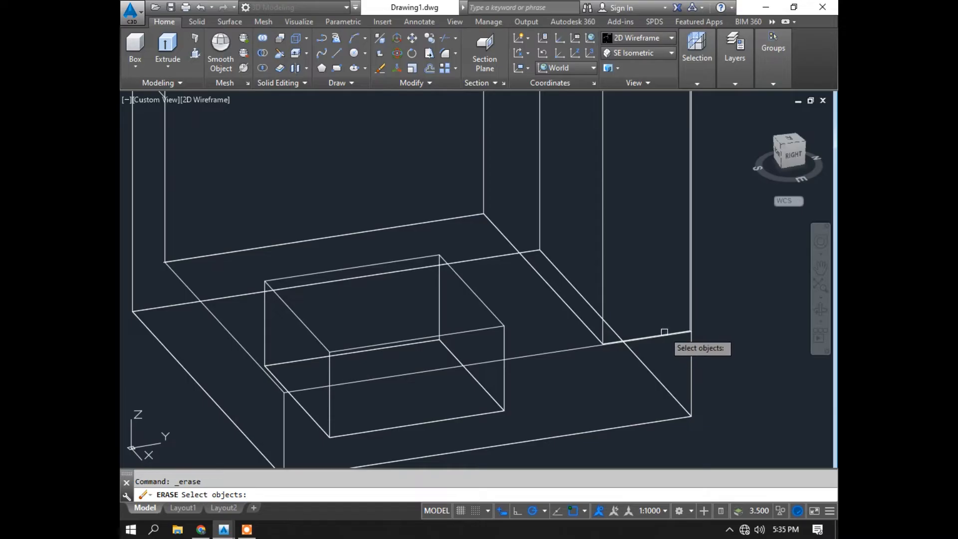
pyautogui.click(663, 337)
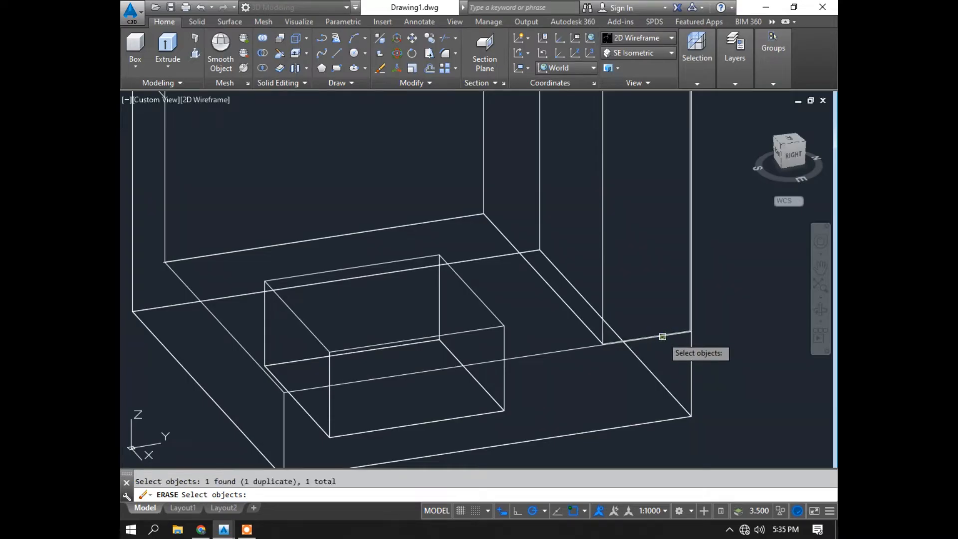
pyautogui.press('Escape')
pyautogui.click(654, 334)
pyautogui.press('Delete')
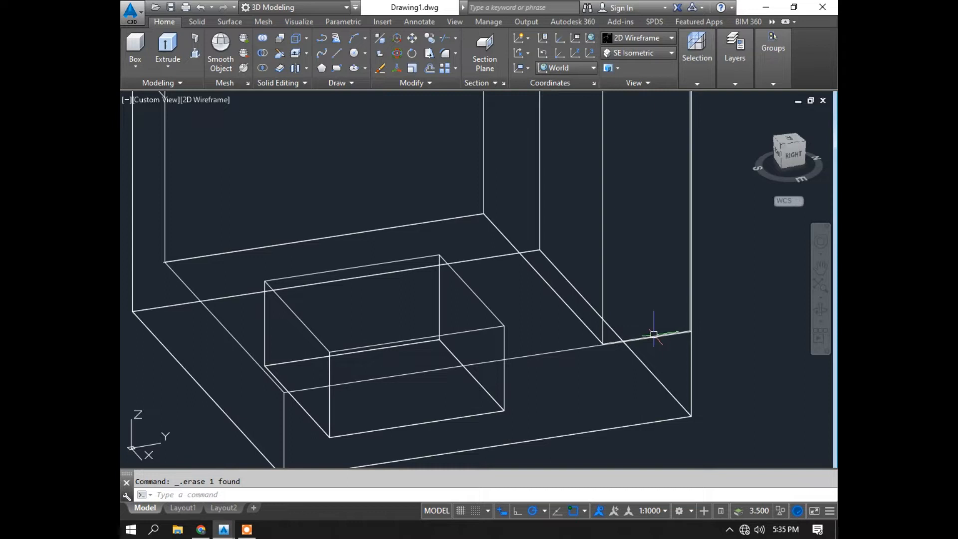
pyautogui.click(649, 340)
pyautogui.press('Escape')
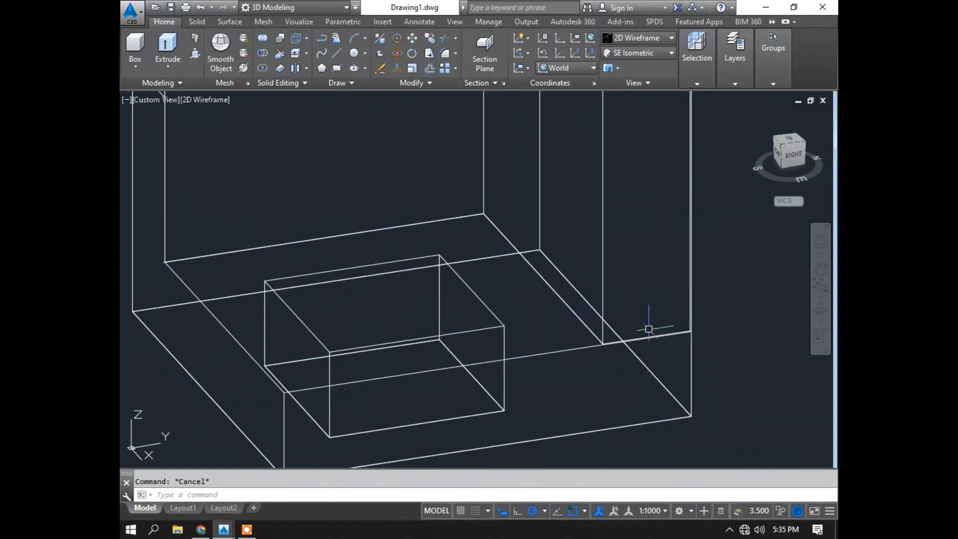
pyautogui.click(378, 68)
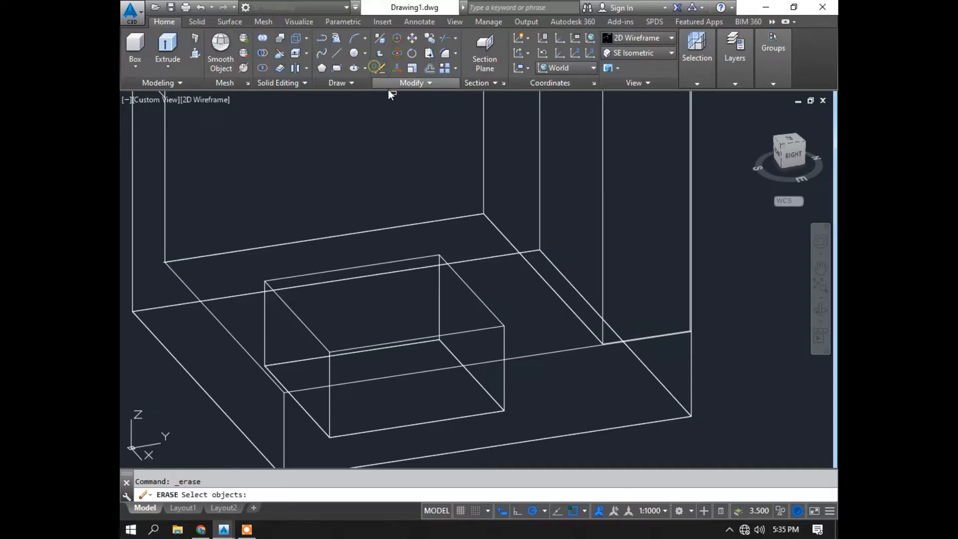
pyautogui.press('Escape')
# - Draw a line from the inner top corner of the back wall's free end, 24.5 straight down its vertical edge
pyautogui.scroll(-2, 637, 335)
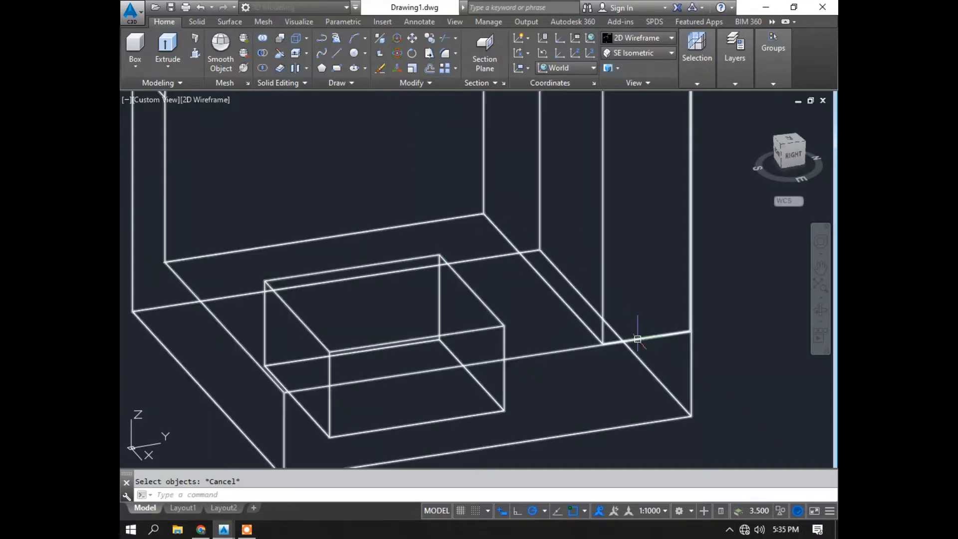
pyautogui.scroll(-4, 667, 299)
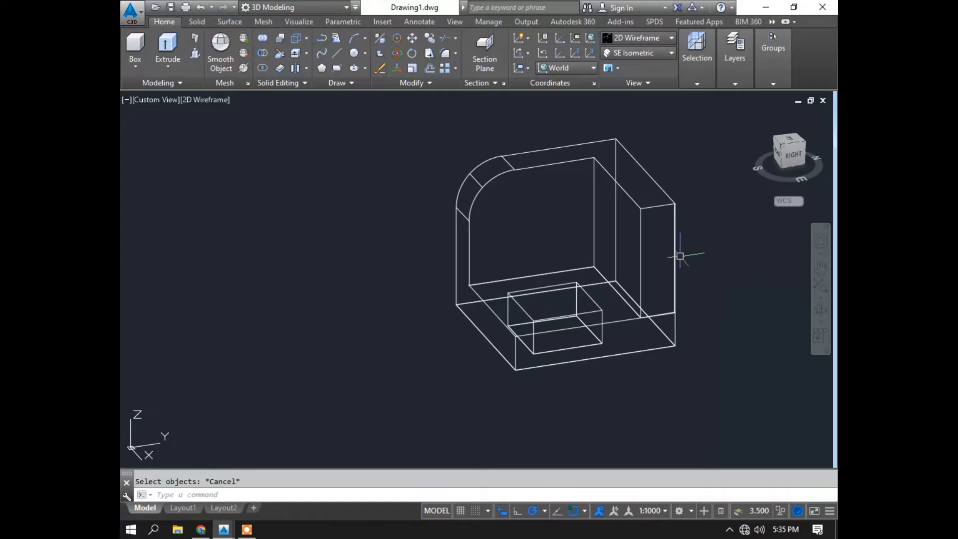
pyautogui.click(821, 308)
pyautogui.moveTo(791, 309); pyautogui.dragTo(703, 272)
pyautogui.press('Escape')
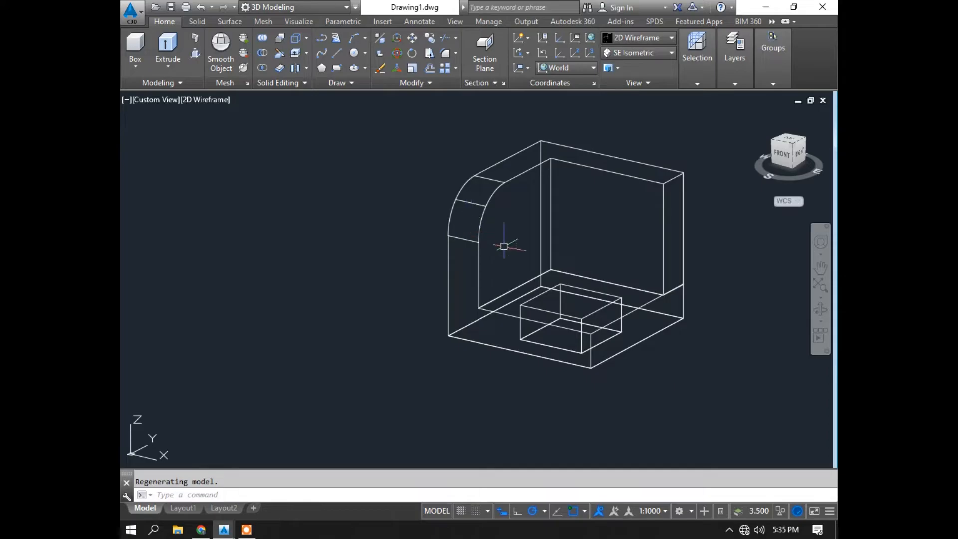
pyautogui.moveTo(749, 315)
pyautogui.mouseDown()
pyautogui.moveTo(725, 327)
pyautogui.moveTo(763, 314)
pyautogui.moveTo(746, 315)
pyautogui.mouseUp()
pyautogui.press('Escape')
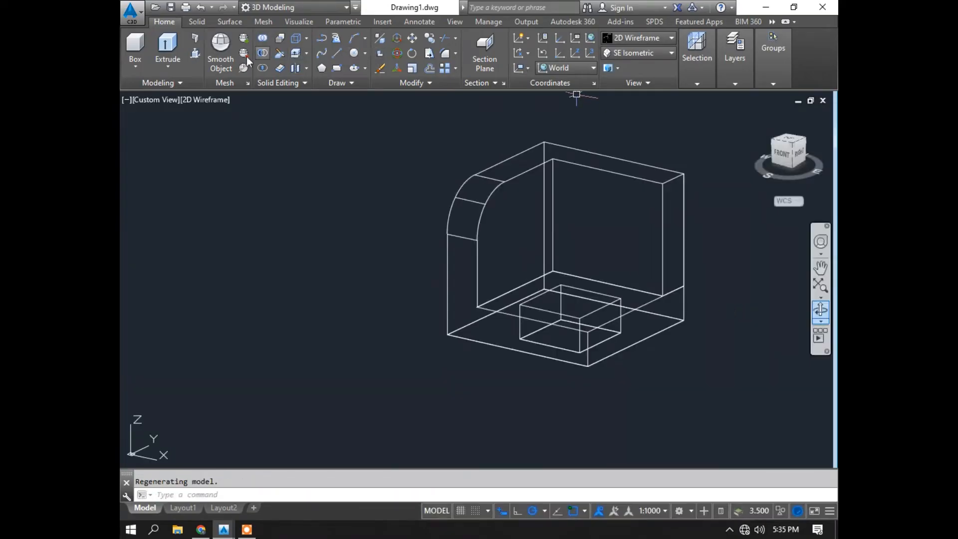
pyautogui.click(336, 57)
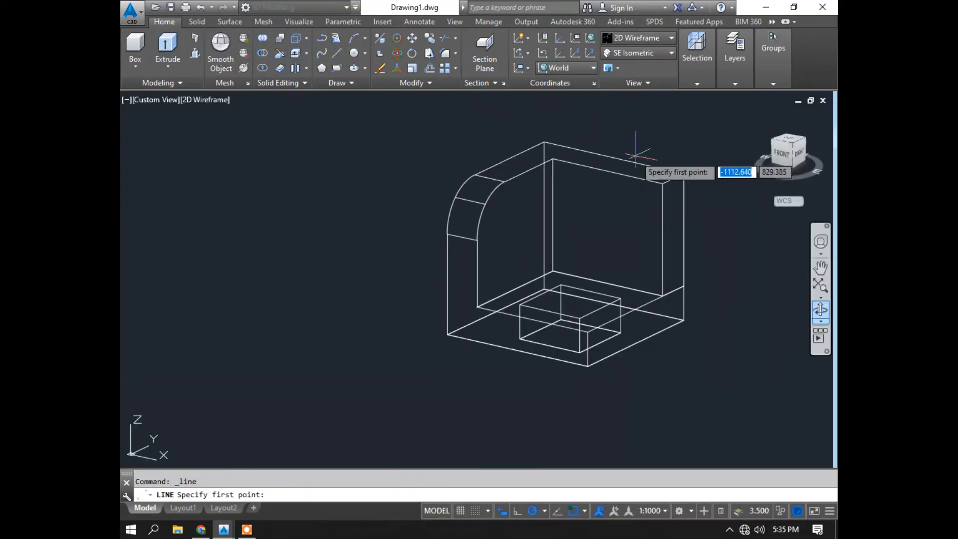
pyautogui.click(662, 183)
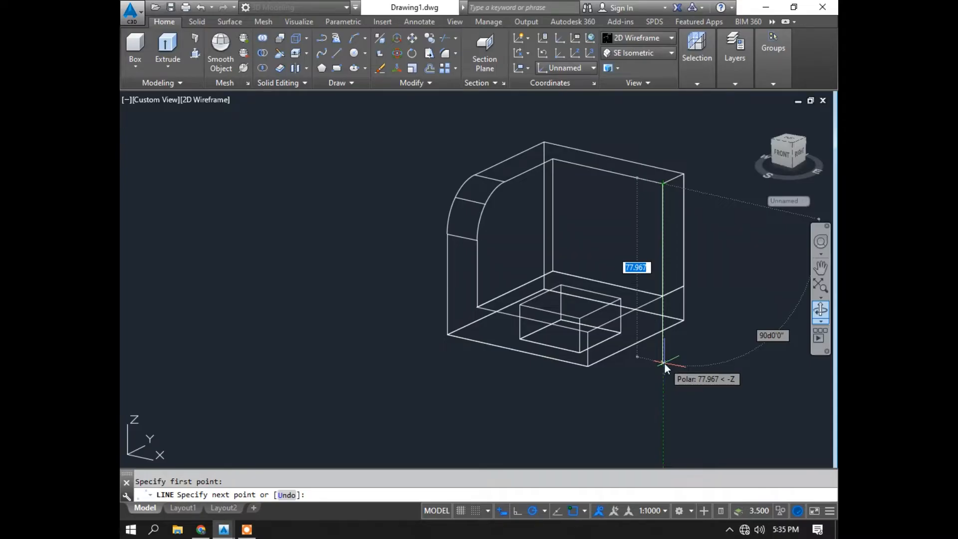
pyautogui.write('4.5')
pyautogui.press('Return')
# - Continue the line 27.5 horizontally across the inner face of the back wall, parallel to its top edge, and finish it
pyautogui.scroll(3, 667, 363)
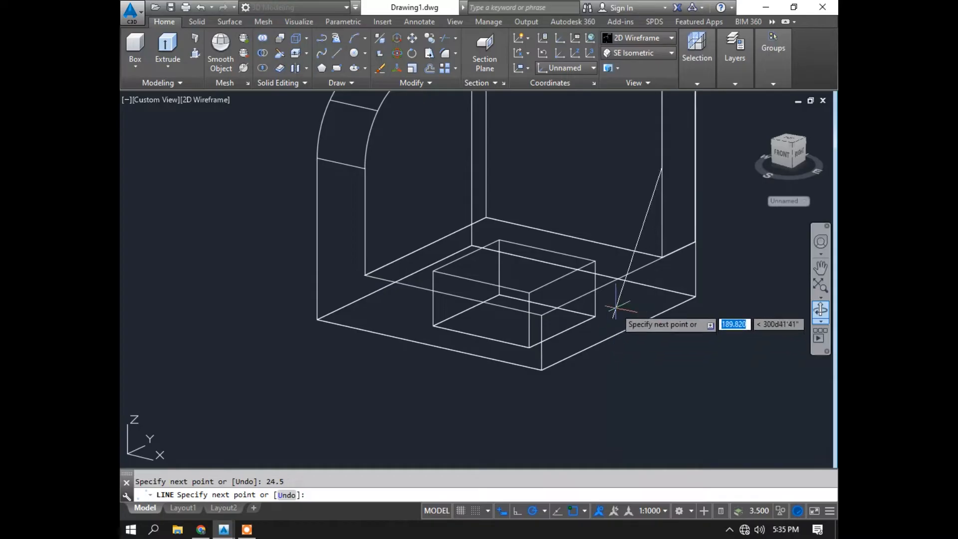
pyautogui.scroll(-2, 546, 157)
pyautogui.moveTo(549, 190); pyautogui.dragTo(549, 258, button='middle')
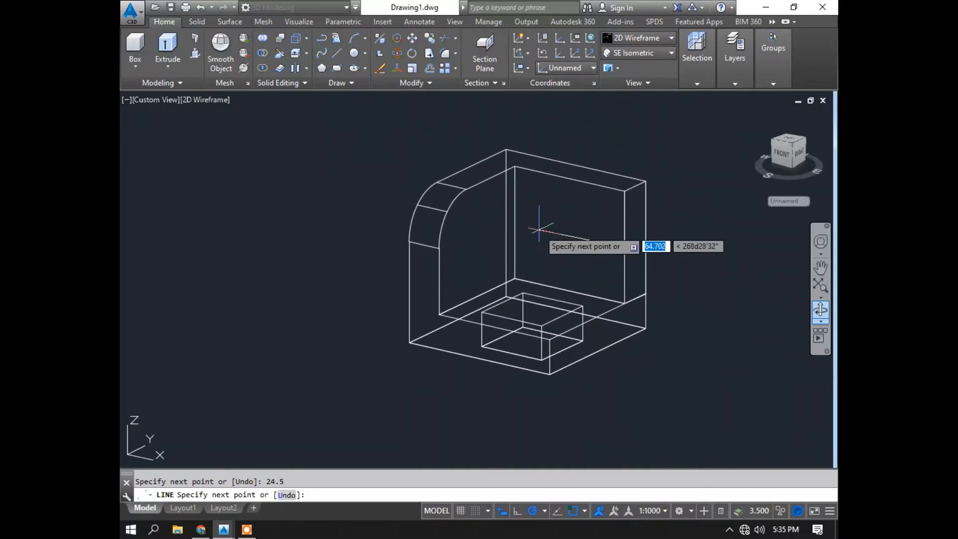
pyautogui.scroll(3, 546, 242)
pyautogui.scroll(-4, 549, 209)
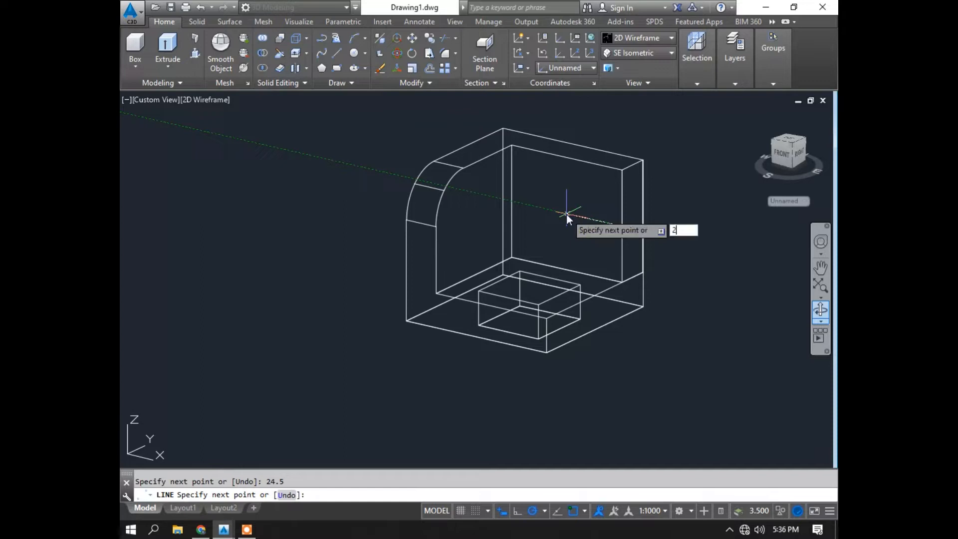
pyautogui.write('7.5')
pyautogui.press('Return')
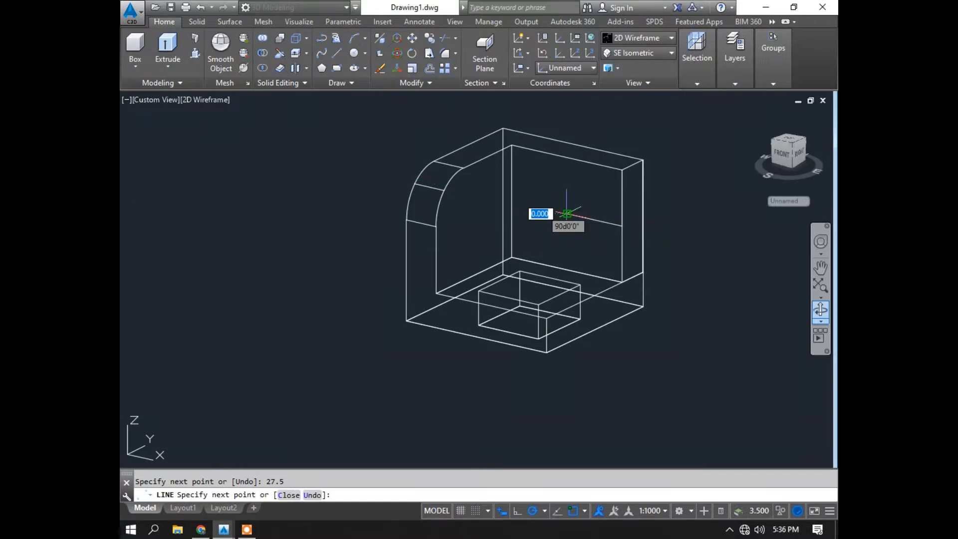
pyautogui.press('Escape')
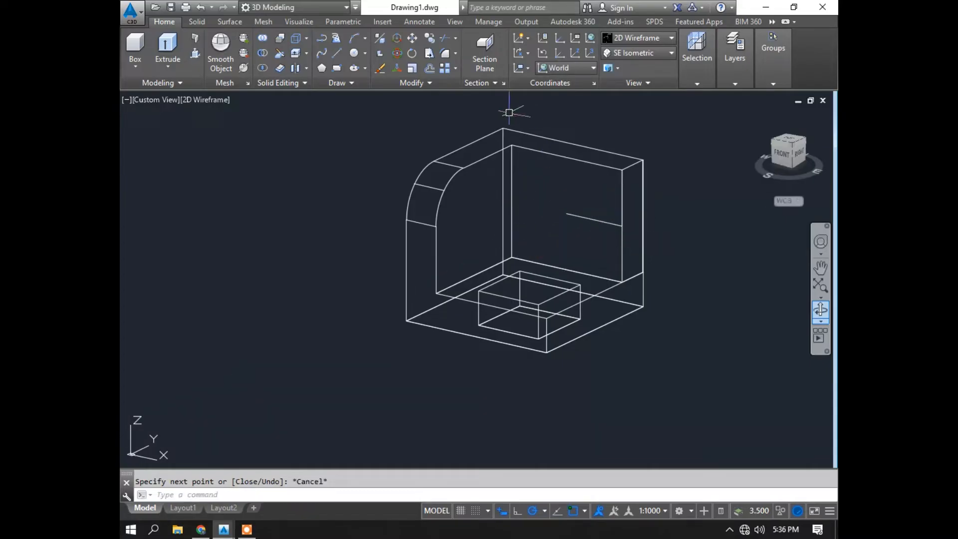
# - Draw a circle of radius 10 on the back wall's inner face, centred on the free end of the horizontal guide line
pyautogui.click(352, 54)
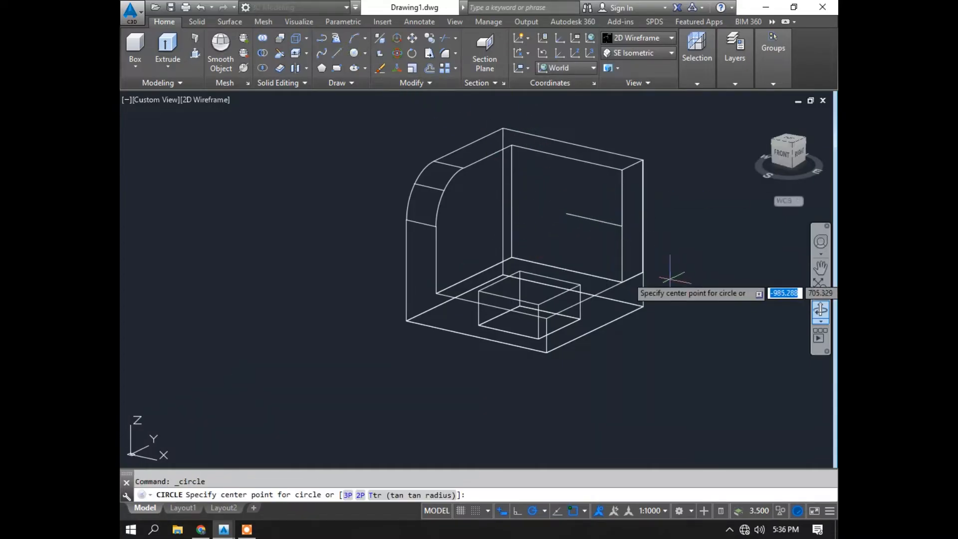
pyautogui.click(567, 214)
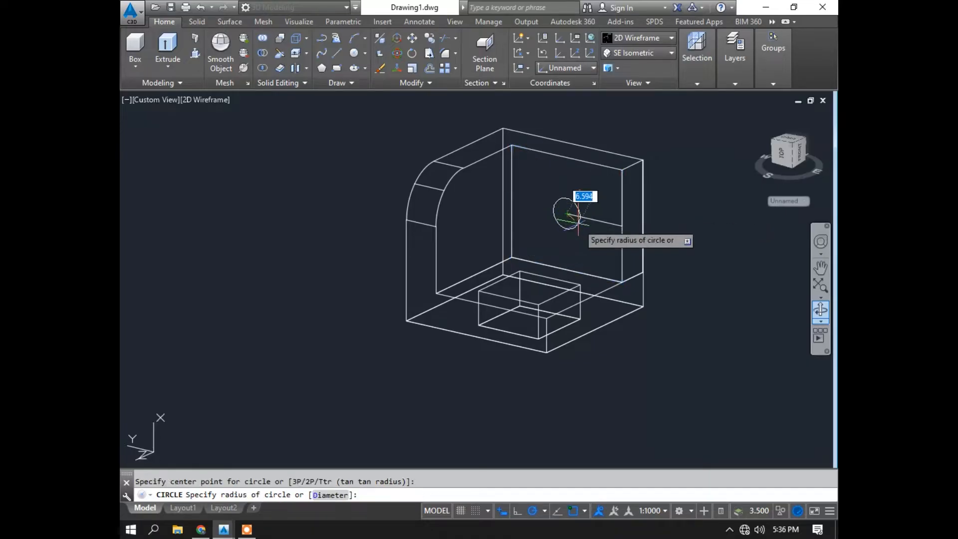
pyautogui.write('10')
pyautogui.press('Return')
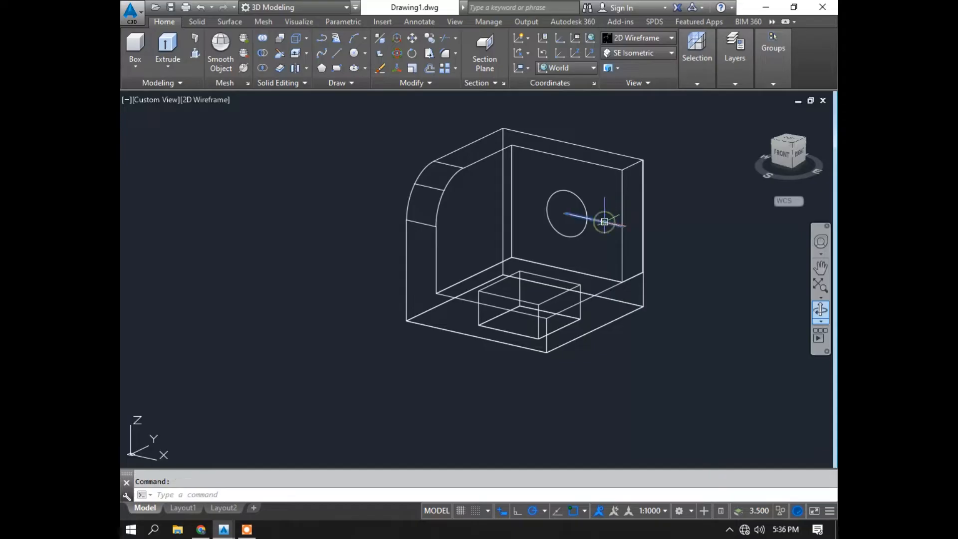
# - Erase the horizontal guide line beside the circle and set the visual style to Hidden
pyautogui.click(820, 308)
pyautogui.moveTo(748, 310); pyautogui.dragTo(711, 311)
pyautogui.click(655, 38)
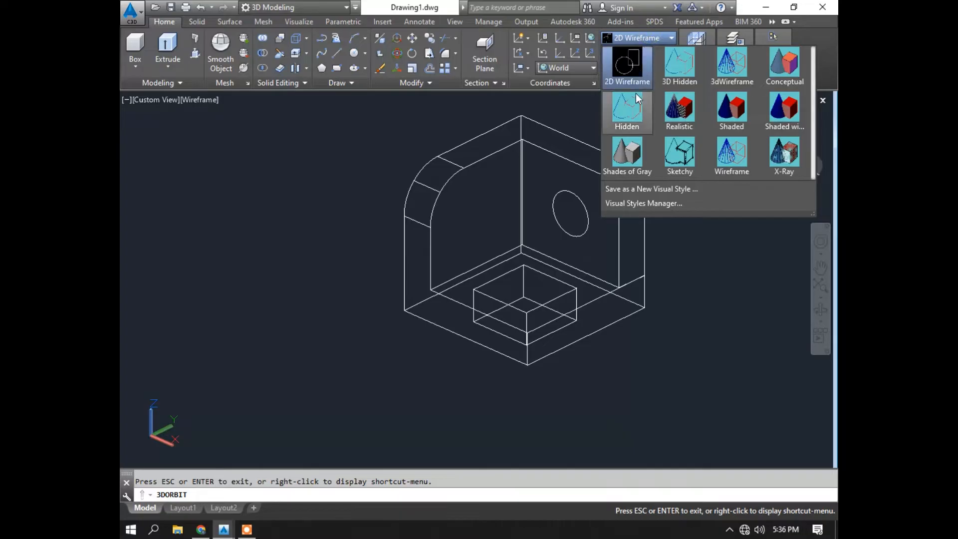
pyautogui.click(633, 95)
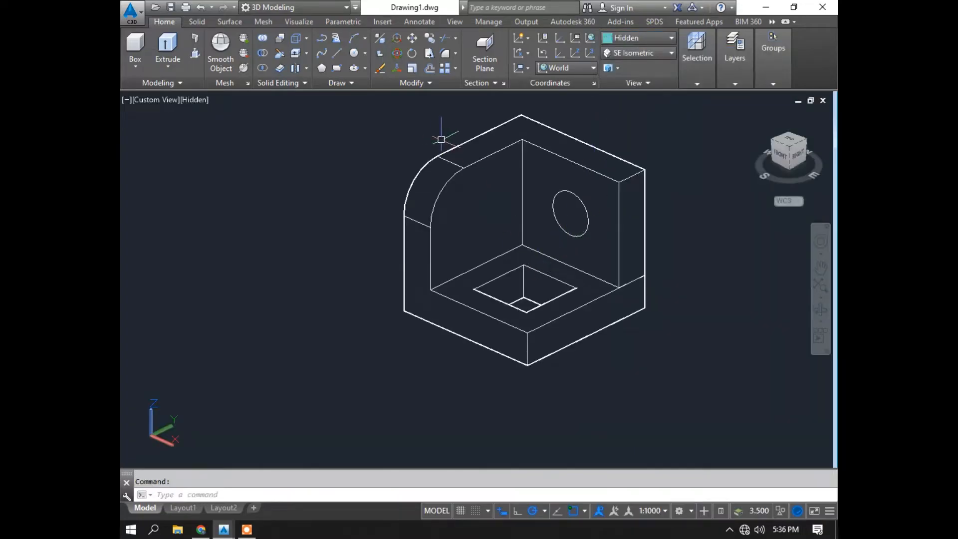
# - Dimension the front bottom edge of the base between its two corners, placing the dimension line in front of the part
pyautogui.click(418, 25)
pyautogui.click(329, 50)
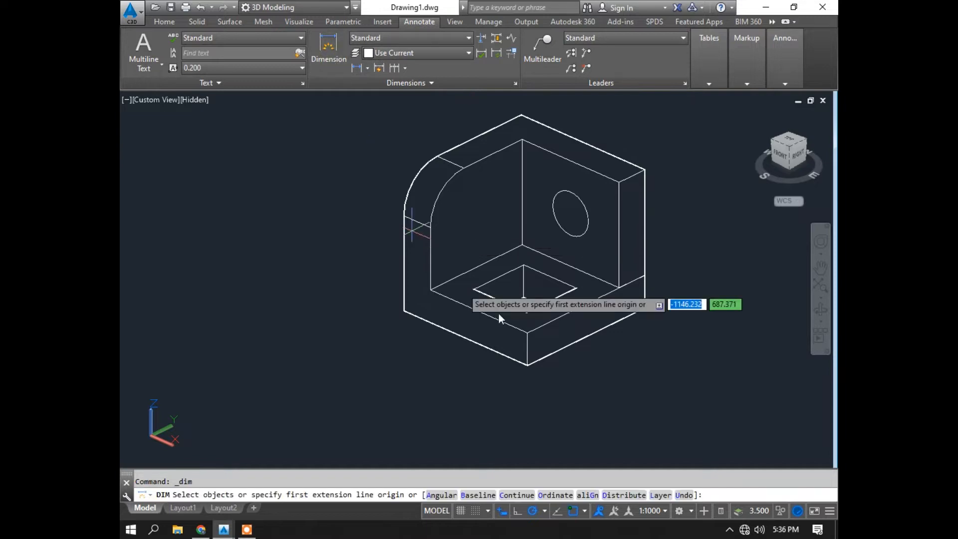
pyautogui.click(404, 311)
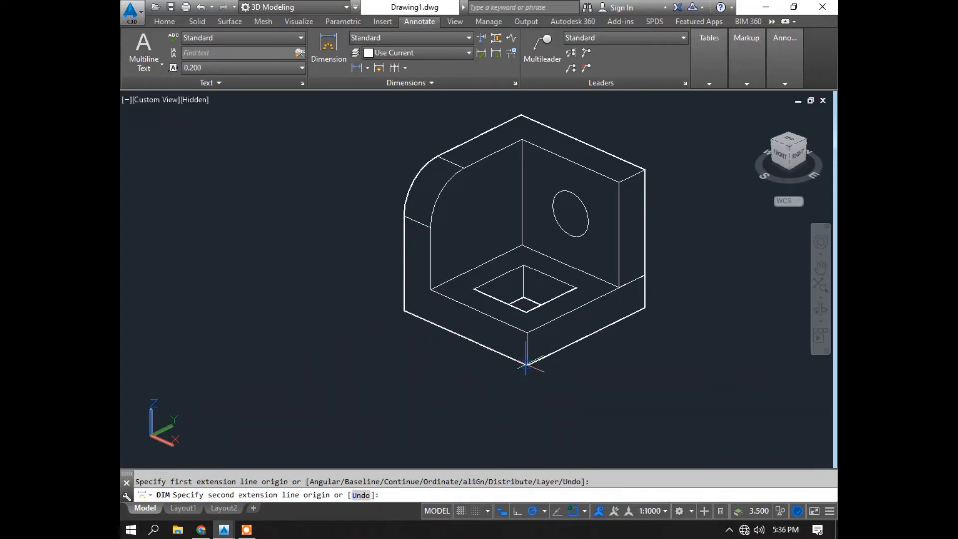
pyautogui.scroll(3, 526, 368)
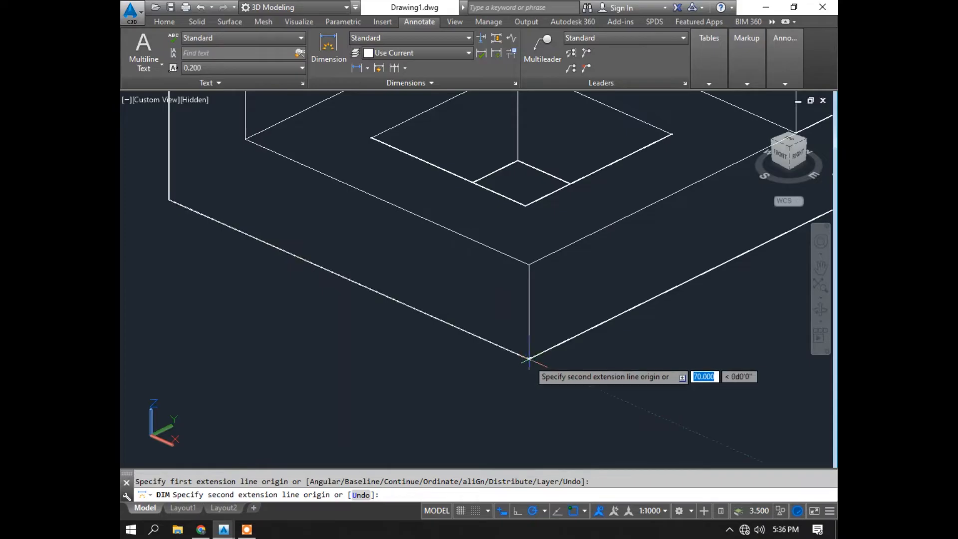
pyautogui.click(529, 357)
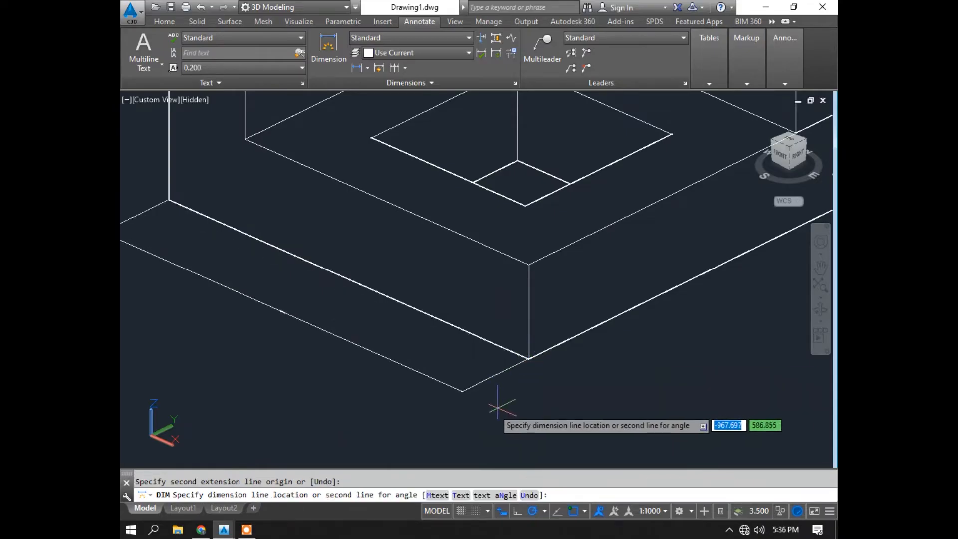
pyautogui.scroll(-3, 489, 408)
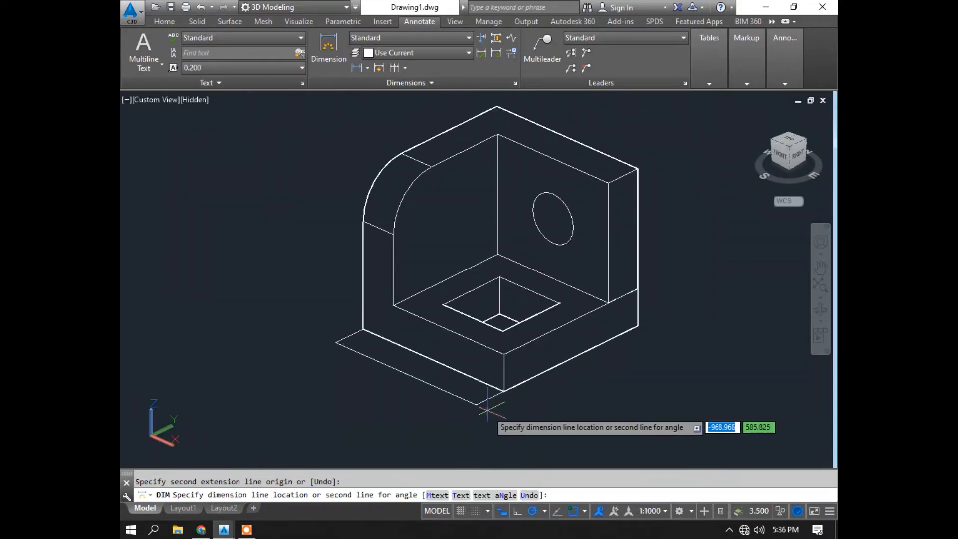
pyautogui.click(483, 412)
pyautogui.scroll(5, 419, 379)
pyautogui.scroll(-8, 402, 377)
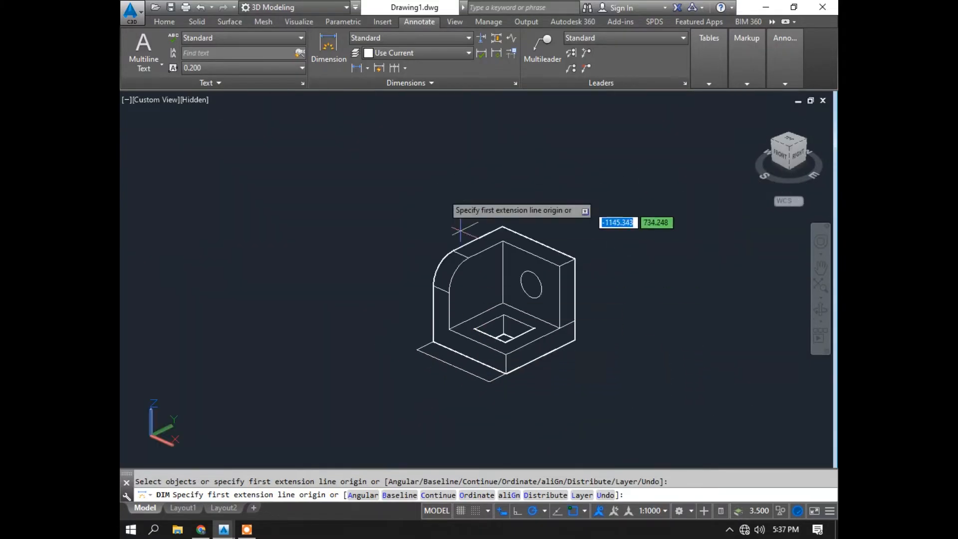
# - Dimension the right bottom edge of the base between its two corners, placing the dimension line outside the part
pyautogui.click(337, 67)
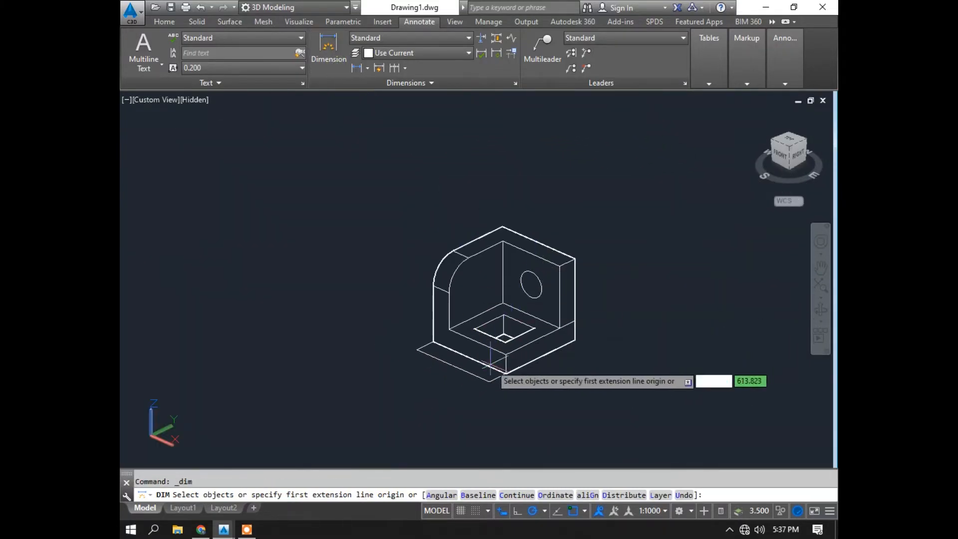
pyautogui.scroll(4, 490, 365)
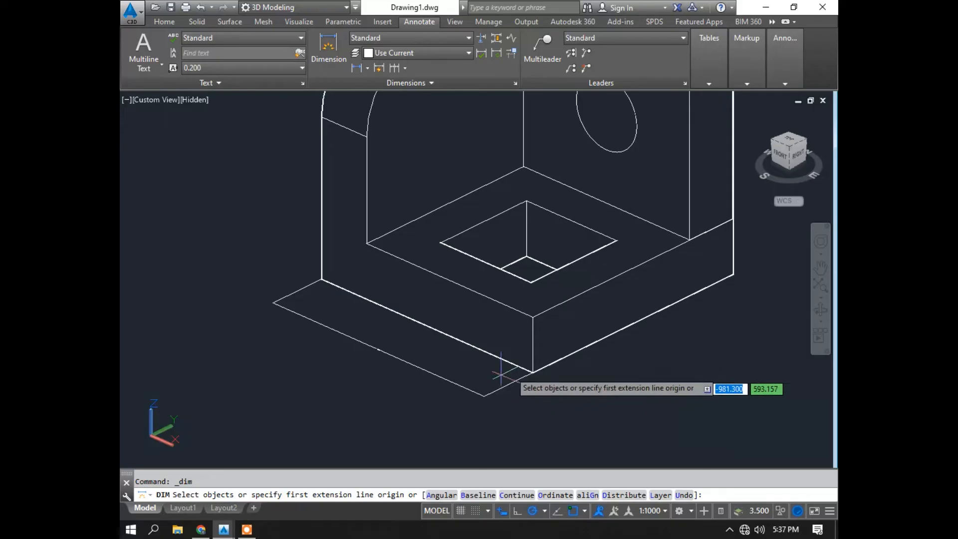
pyautogui.click(533, 372)
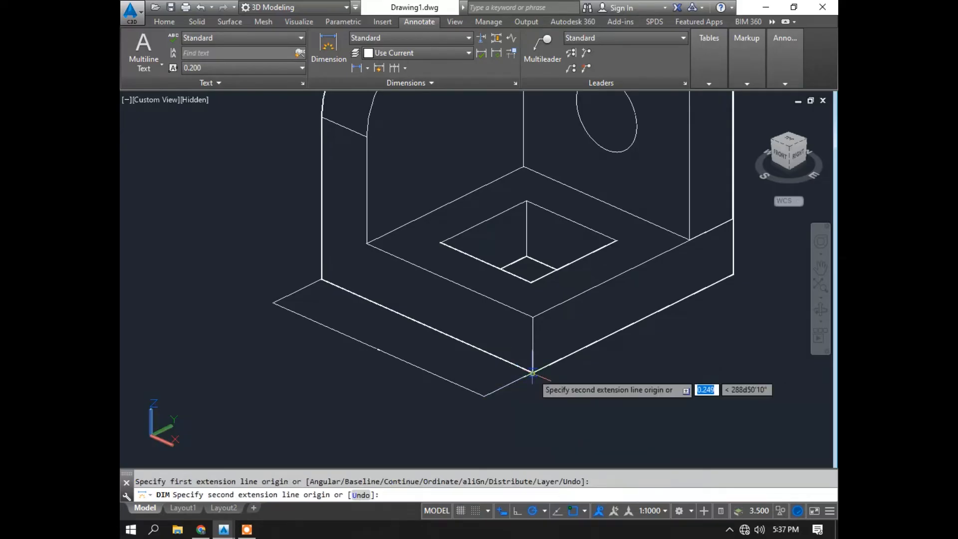
pyautogui.click(733, 274)
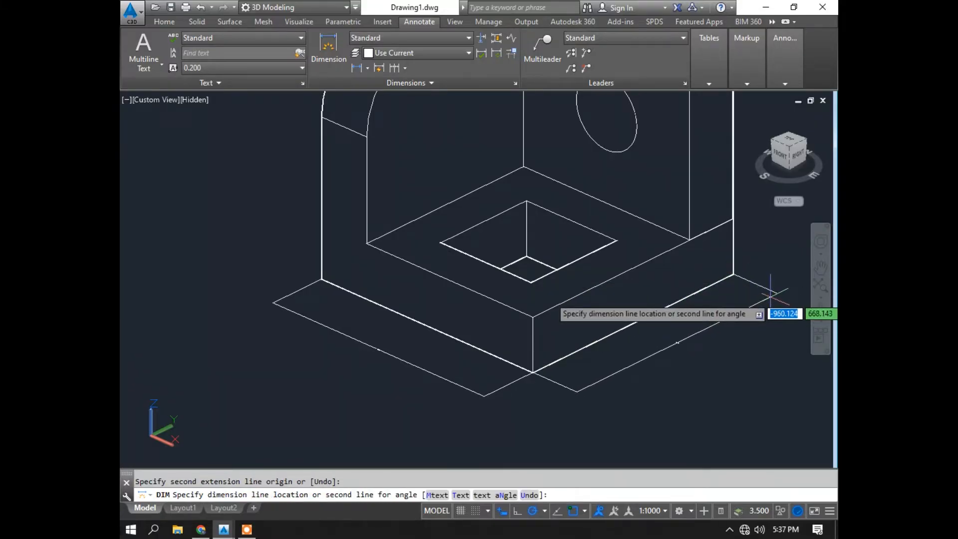
pyautogui.click(774, 291)
pyautogui.scroll(6, 649, 342)
pyautogui.scroll(-8, 487, 332)
pyautogui.moveTo(462, 293); pyautogui.dragTo(665, 325, button='middle')
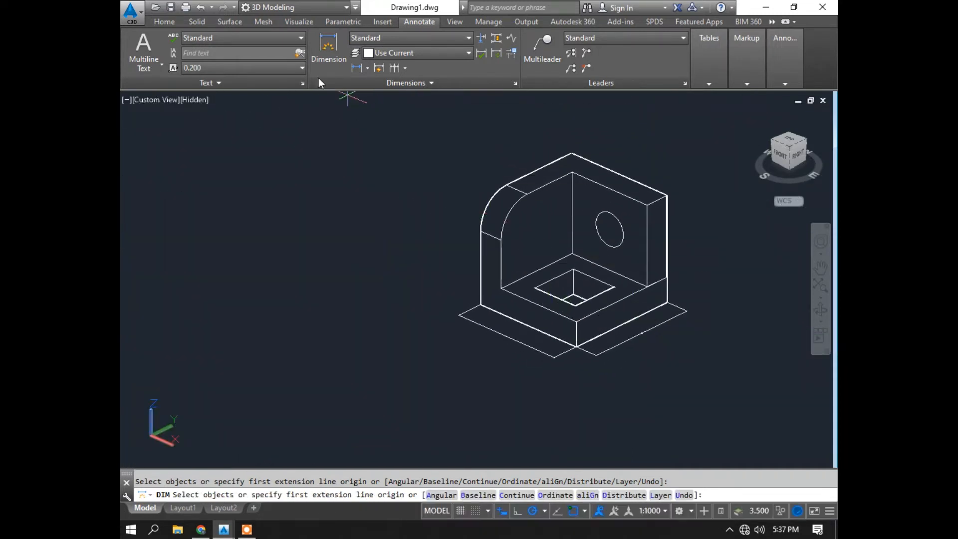
pyautogui.click(327, 61)
pyautogui.moveTo(653, 280); pyautogui.dragTo(634, 280, button='middle')
pyautogui.scroll(2, 634, 285)
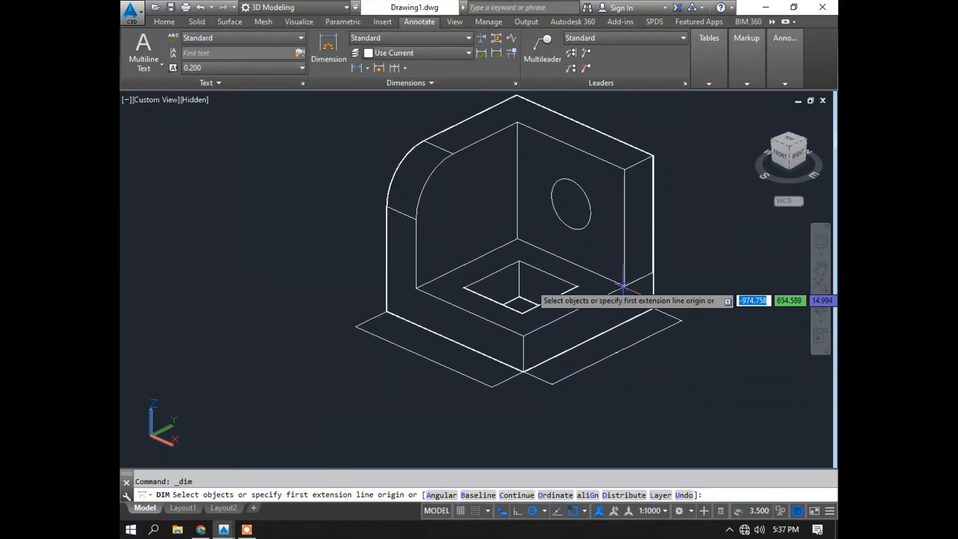
pyautogui.scroll(3, 633, 293)
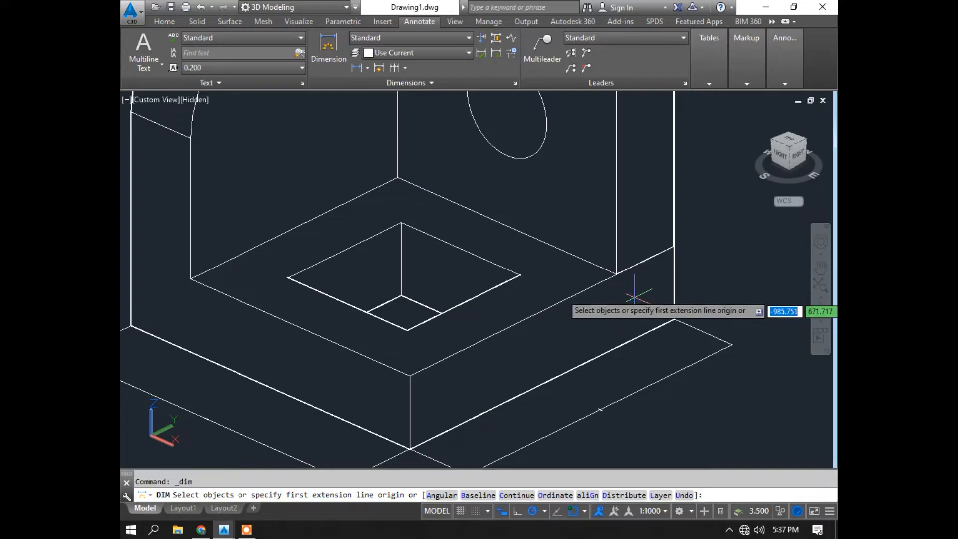
pyautogui.click(616, 274)
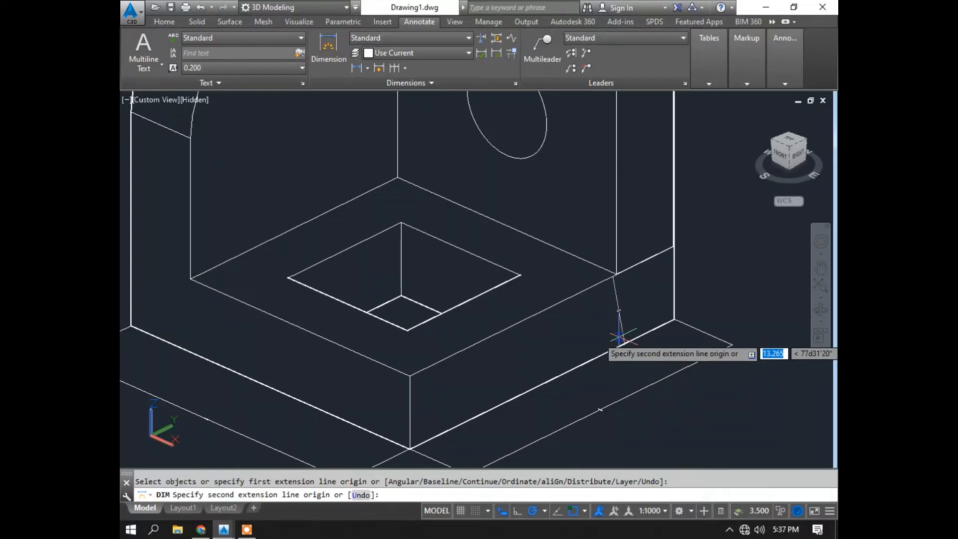
pyautogui.press('Escape')
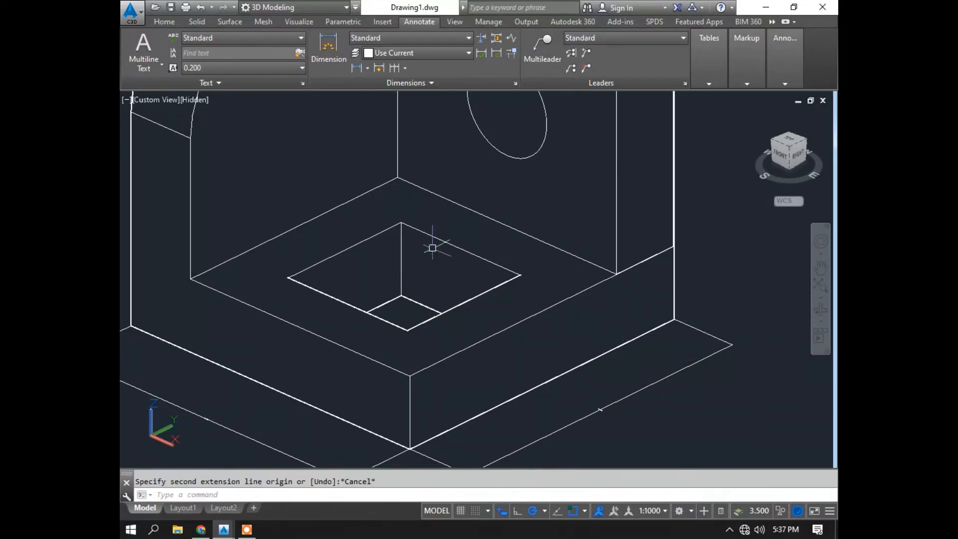
# - Align the UCS to the L-shaped front face of the solid and accept the proposed orientation
pyautogui.moveTo(382, 284); pyautogui.dragTo(621, 293, button='middle')
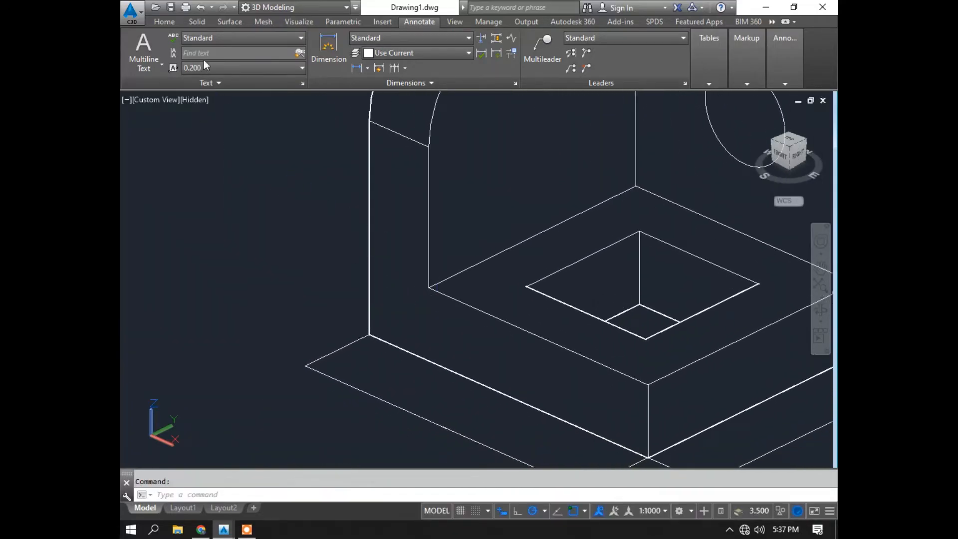
pyautogui.click(163, 22)
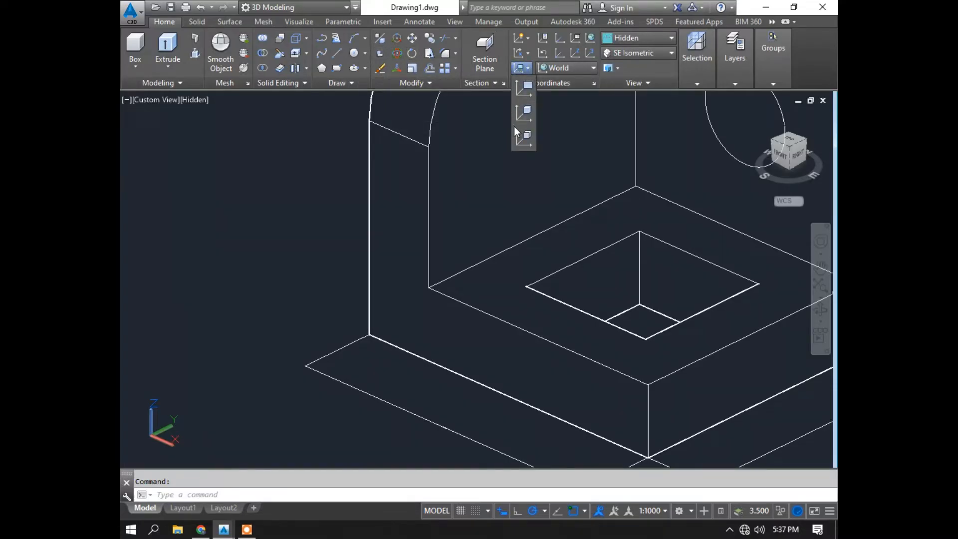
pyautogui.click(390, 219)
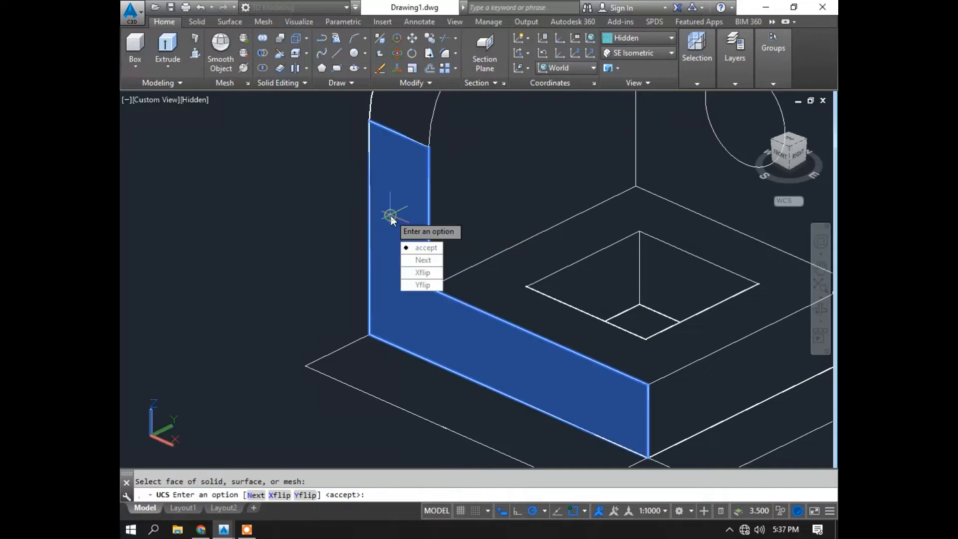
pyautogui.click(421, 245)
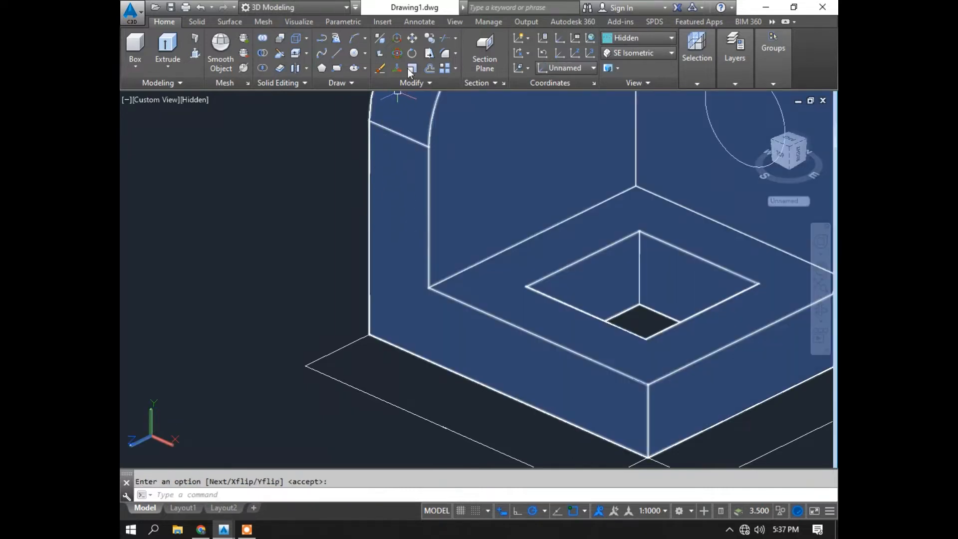
pyautogui.click(410, 28)
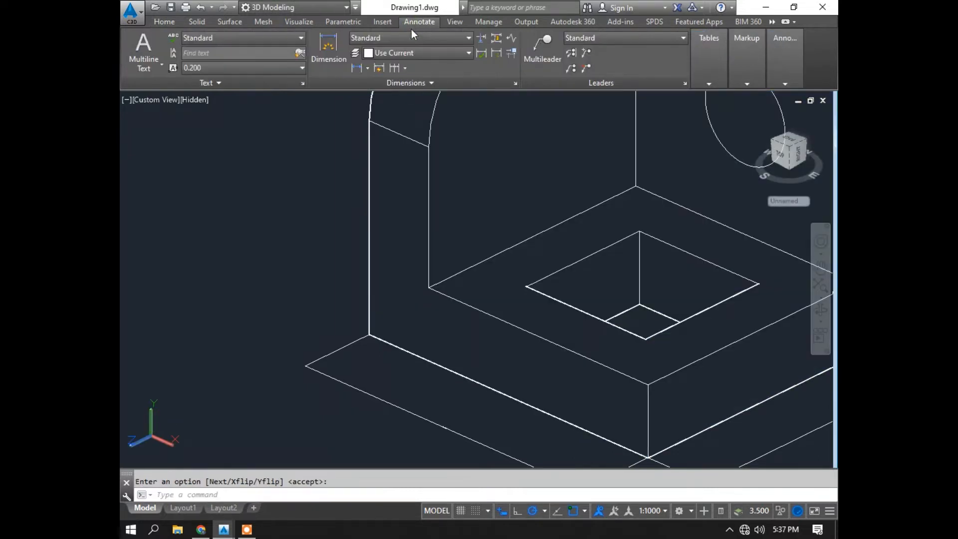
pyautogui.click(342, 57)
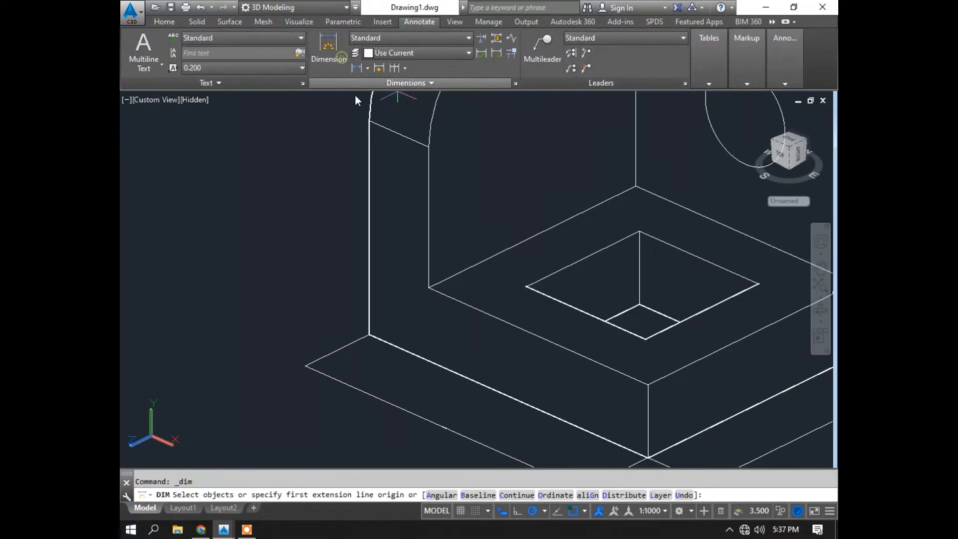
pyautogui.click(428, 285)
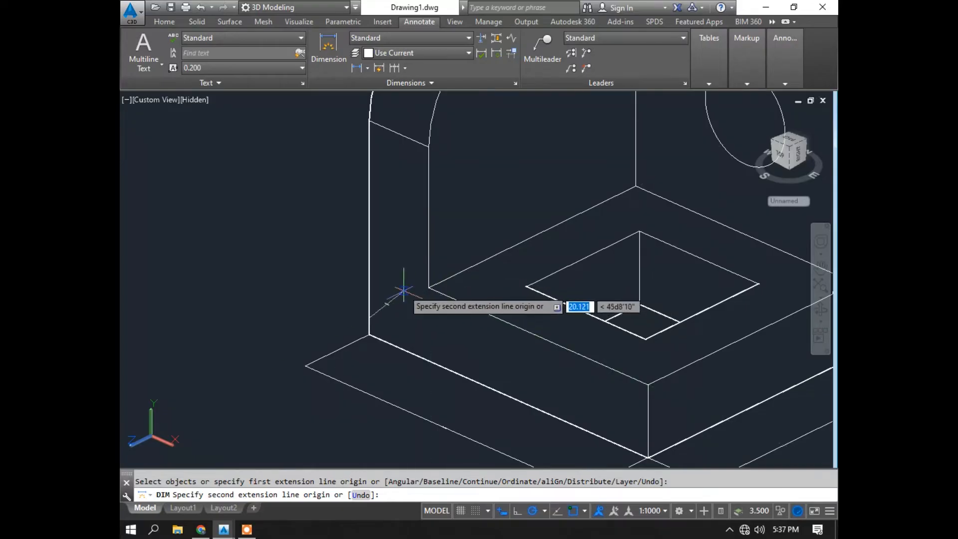
pyautogui.press('Escape')
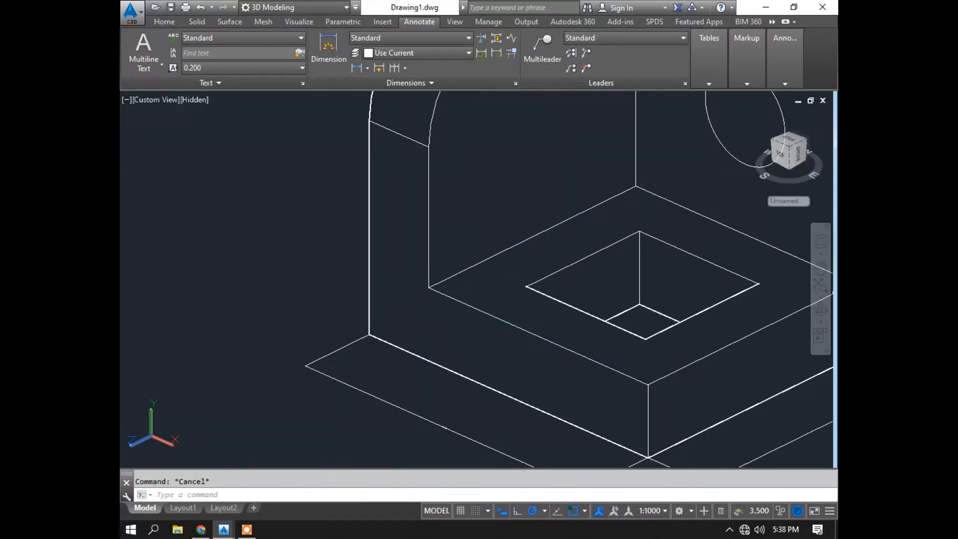
pyautogui.click(327, 45)
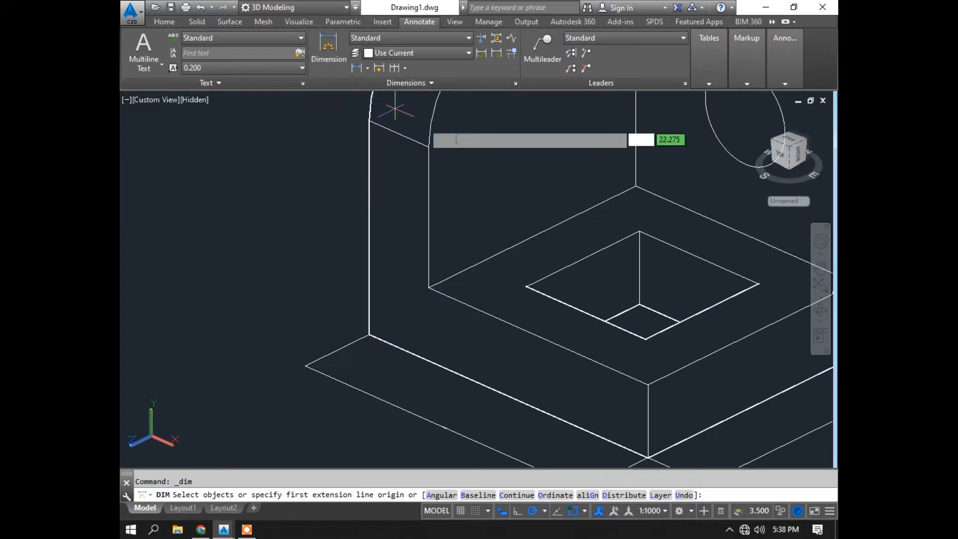
pyautogui.moveTo(514, 171); pyautogui.dragTo(380, 221, button='middle')
pyautogui.scroll(-4, 380, 221)
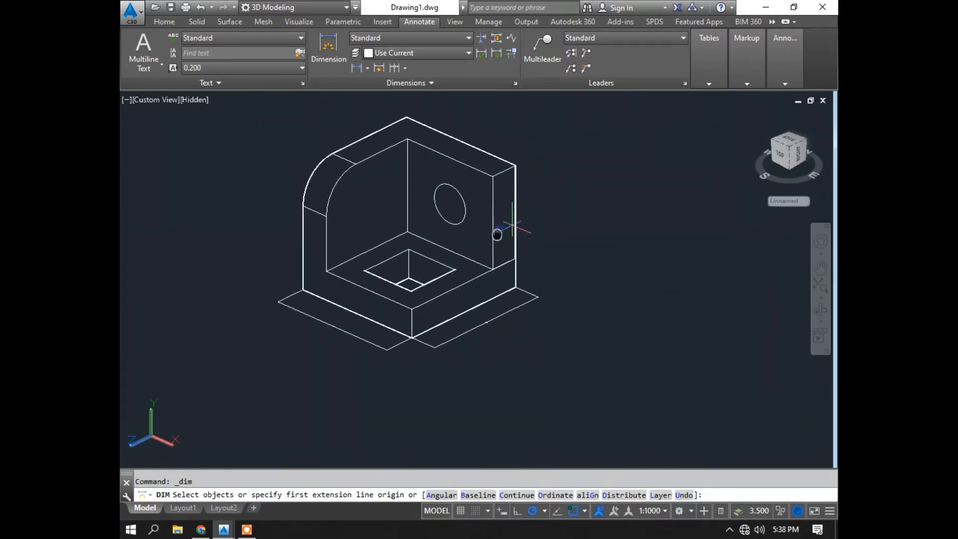
pyautogui.click(170, 23)
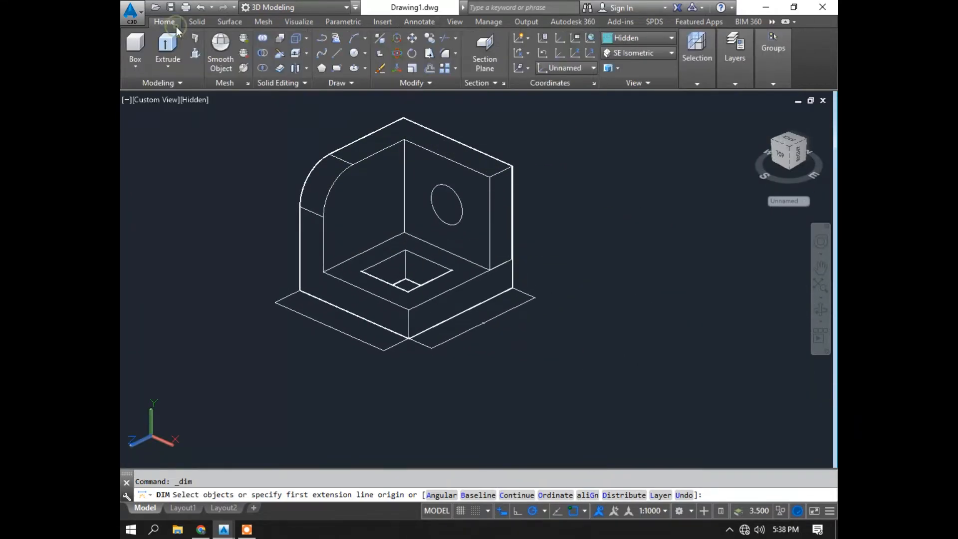
pyautogui.click(514, 68)
pyautogui.click(522, 139)
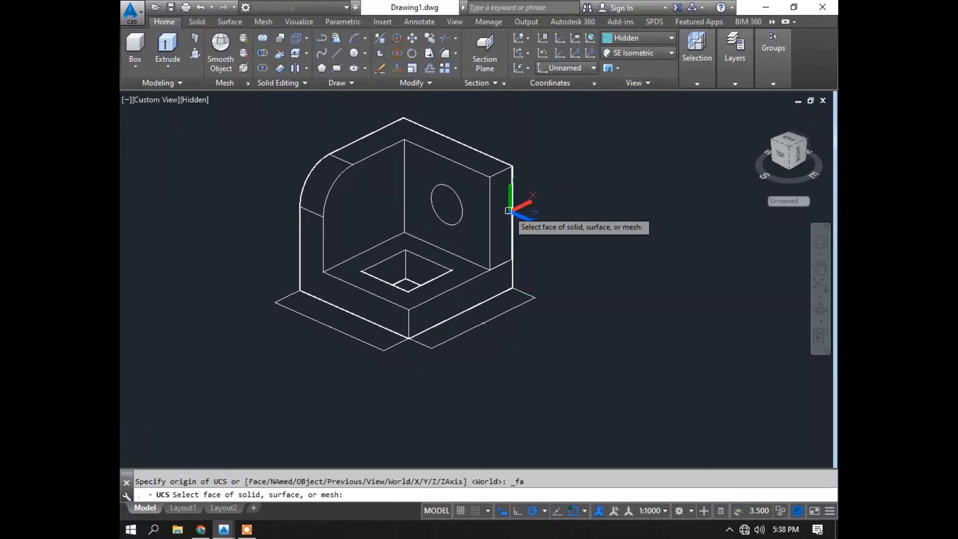
pyautogui.click(506, 205)
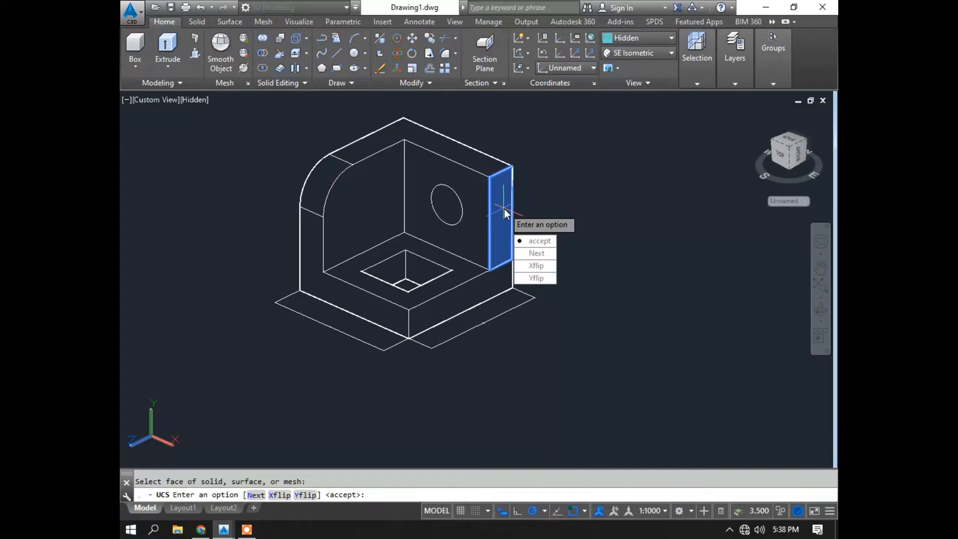
pyautogui.press('Escape')
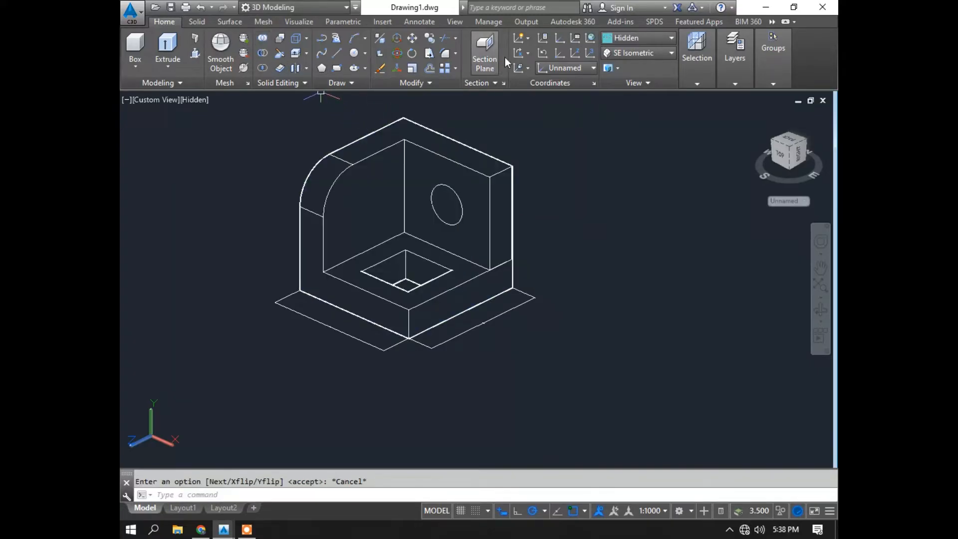
pyautogui.click(518, 67)
pyautogui.click(520, 135)
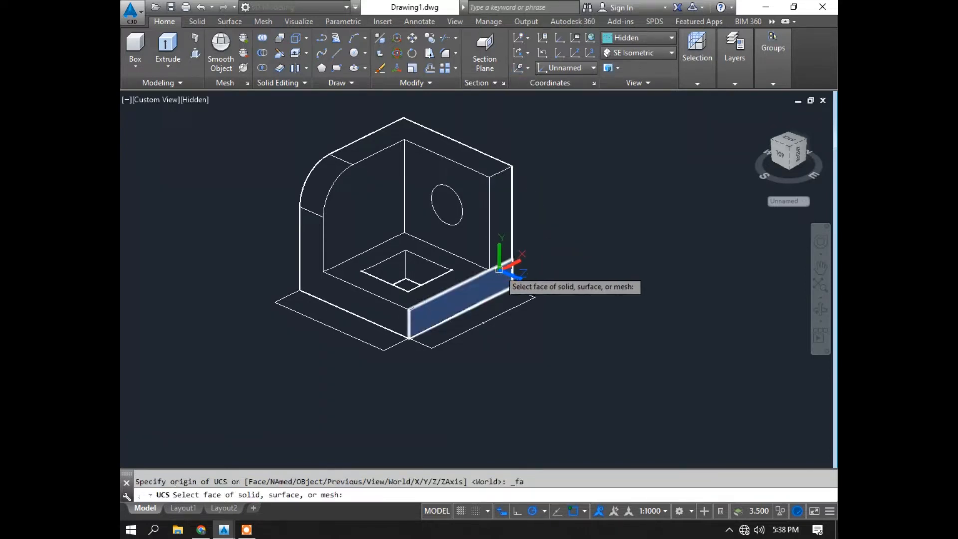
pyautogui.press('Escape')
# - Examine the junction between the back wall's narrow end face and the base at close range
pyautogui.scroll(5, 504, 268)
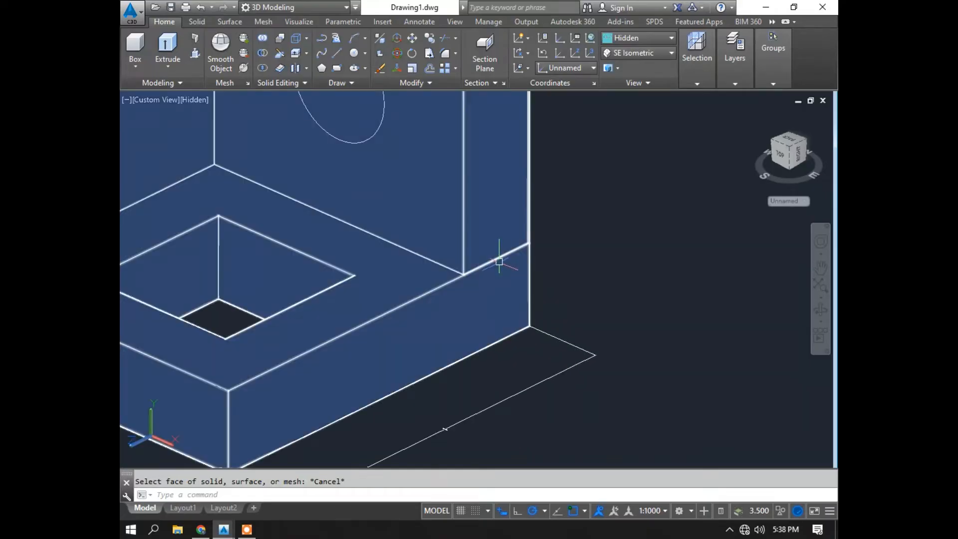
pyautogui.press('Escape')
pyautogui.click(548, 251)
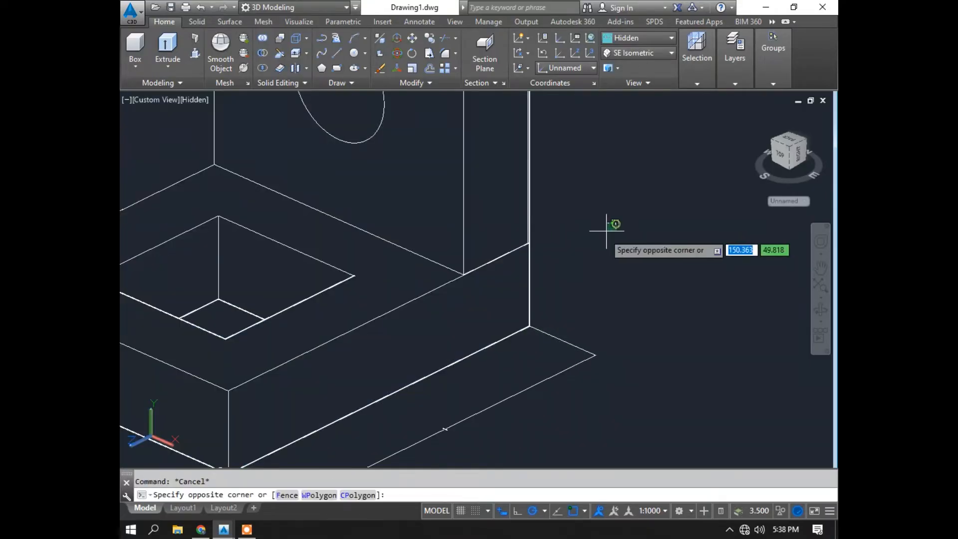
pyautogui.scroll(3, 582, 249)
pyautogui.press('Escape')
pyautogui.scroll(5, 479, 235)
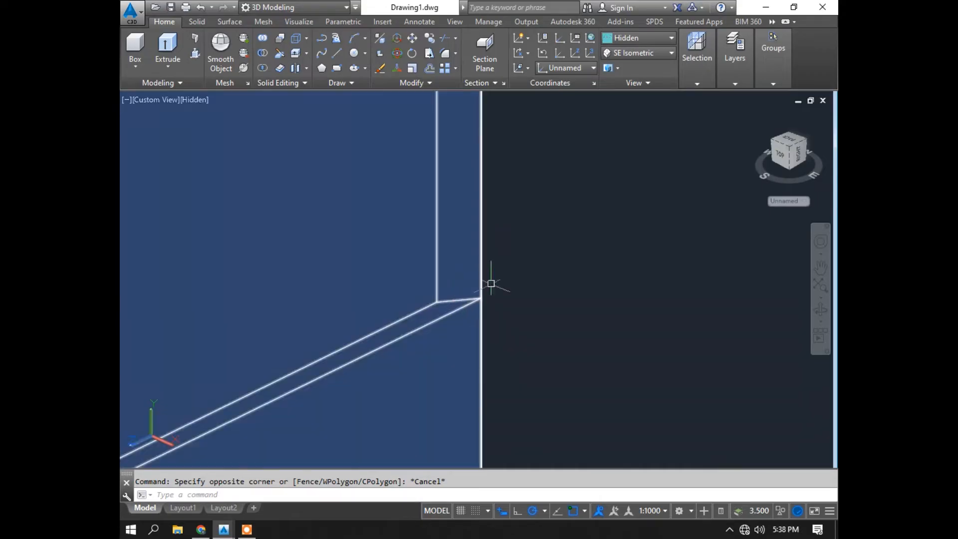
pyautogui.scroll(-4, 614, 240)
pyautogui.scroll(-5, 693, 249)
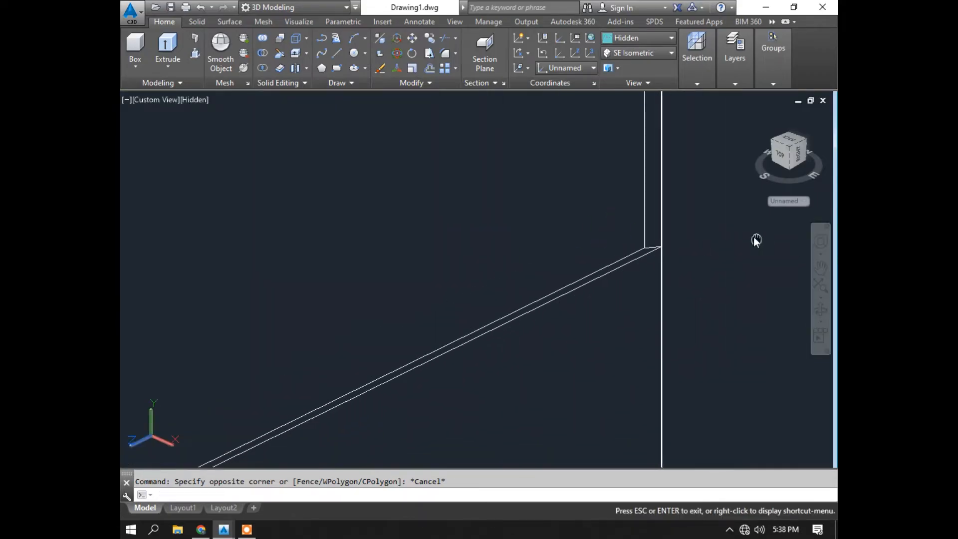
pyautogui.scroll(-2, 693, 249)
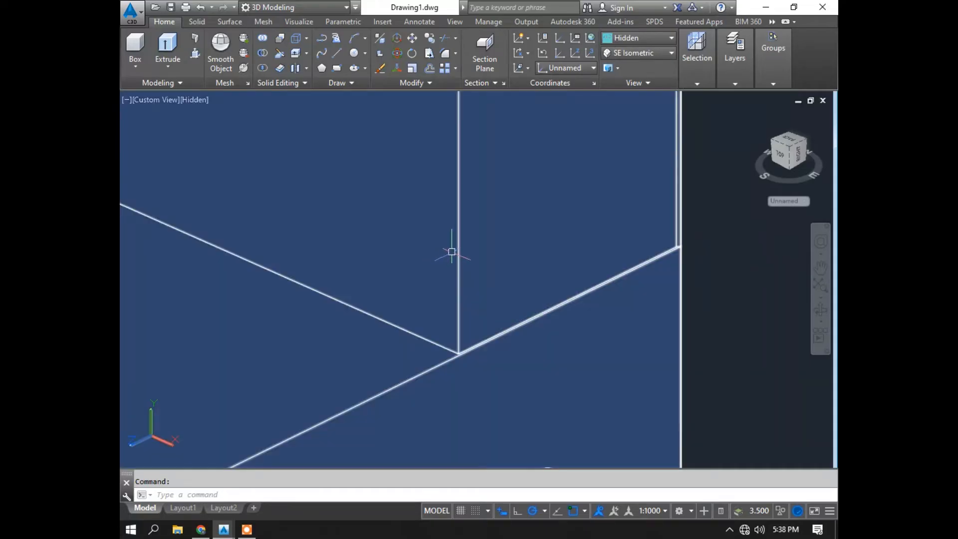
pyautogui.press('Escape')
pyautogui.scroll(-4, 755, 268)
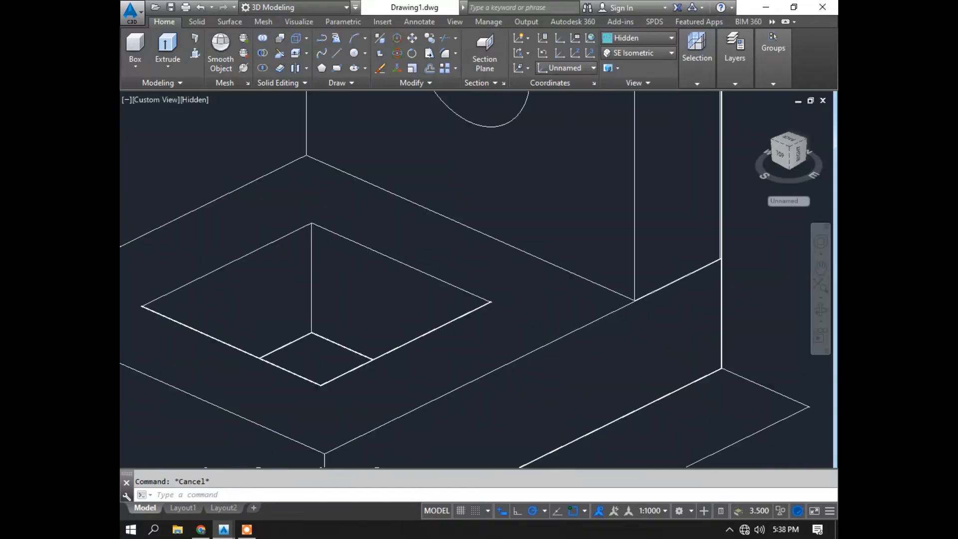
pyautogui.scroll(-1, 695, 294)
# - Inspect the back wall's outer top corner and compare it with the lower corner where the wall meets the base
pyautogui.scroll(6, 690, 210)
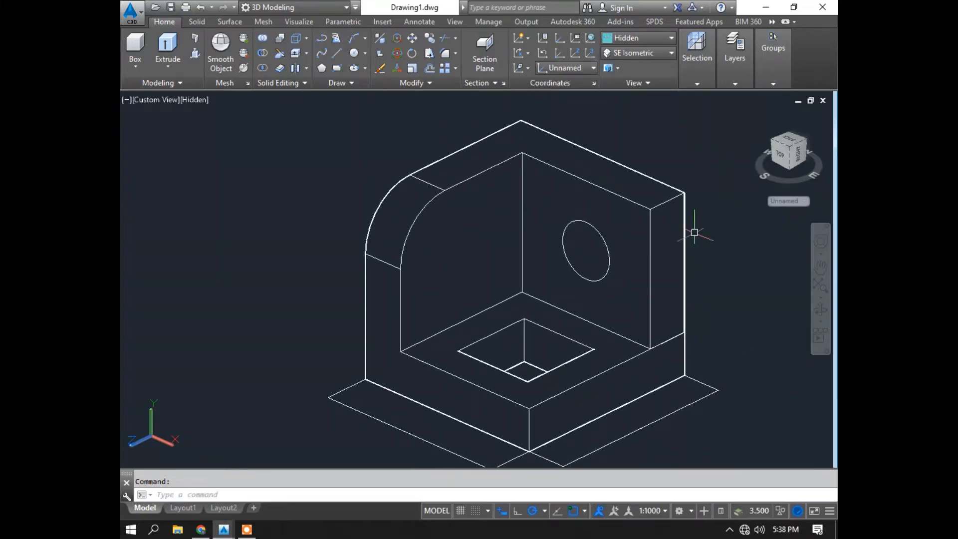
pyautogui.scroll(6, 688, 185)
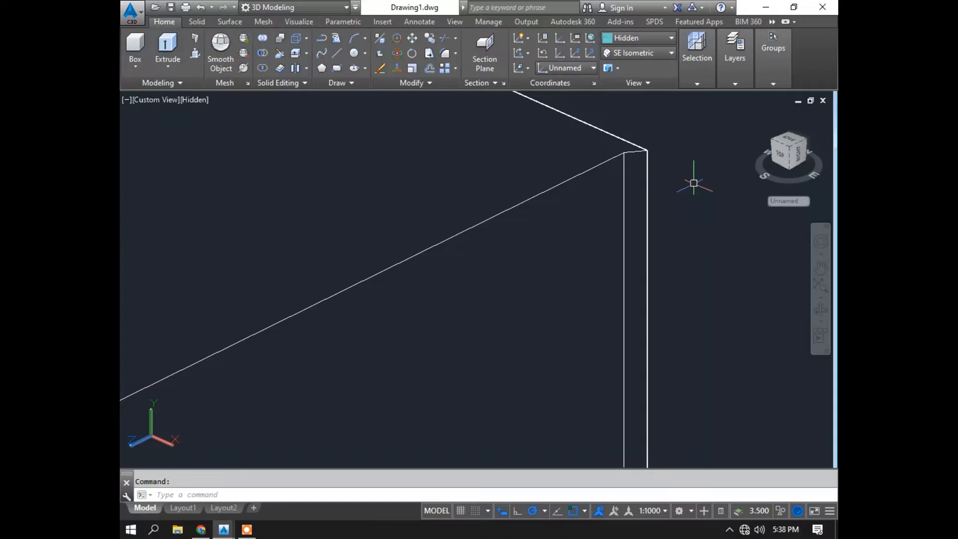
pyautogui.scroll(5, 694, 184)
pyautogui.moveTo(619, 173); pyautogui.dragTo(669, 18, button='middle')
pyautogui.scroll(-7, 652, 267)
pyautogui.moveTo(640, 258); pyautogui.dragTo(575, 449, button='middle')
pyautogui.scroll(-6, 583, 447)
pyautogui.moveTo(578, 406); pyautogui.dragTo(537, 199, button='middle')
pyautogui.scroll(-5, 555, 293)
pyautogui.moveTo(547, 312); pyautogui.dragTo(531, 255, button='middle')
pyautogui.scroll(5, 531, 229)
pyautogui.scroll(5, 531, 229)
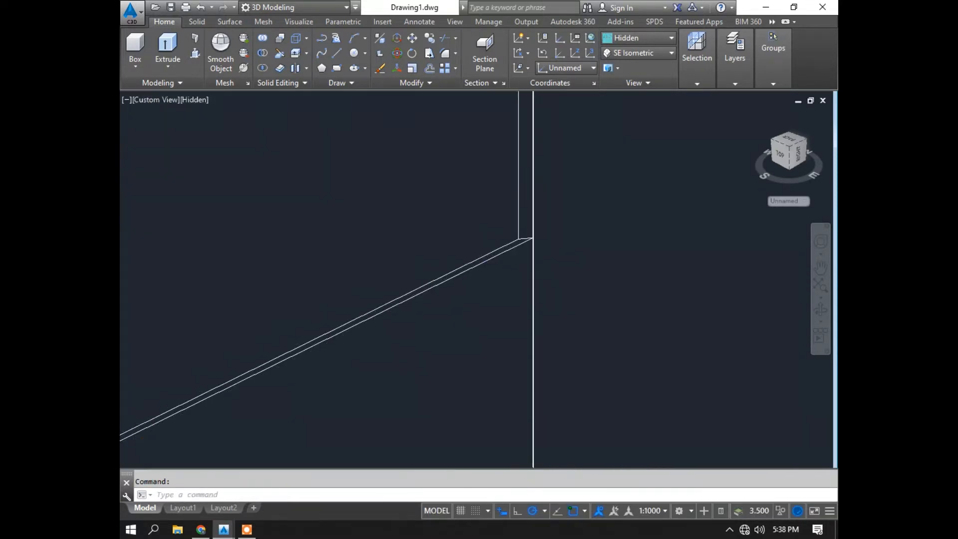
pyautogui.scroll(2, 536, 256)
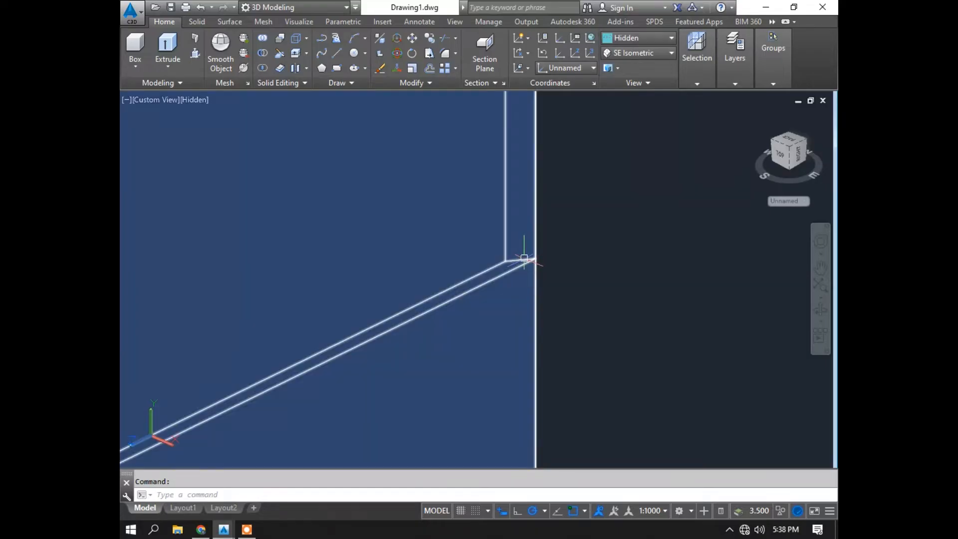
pyautogui.scroll(-1, 524, 259)
pyautogui.scroll(-6, 523, 258)
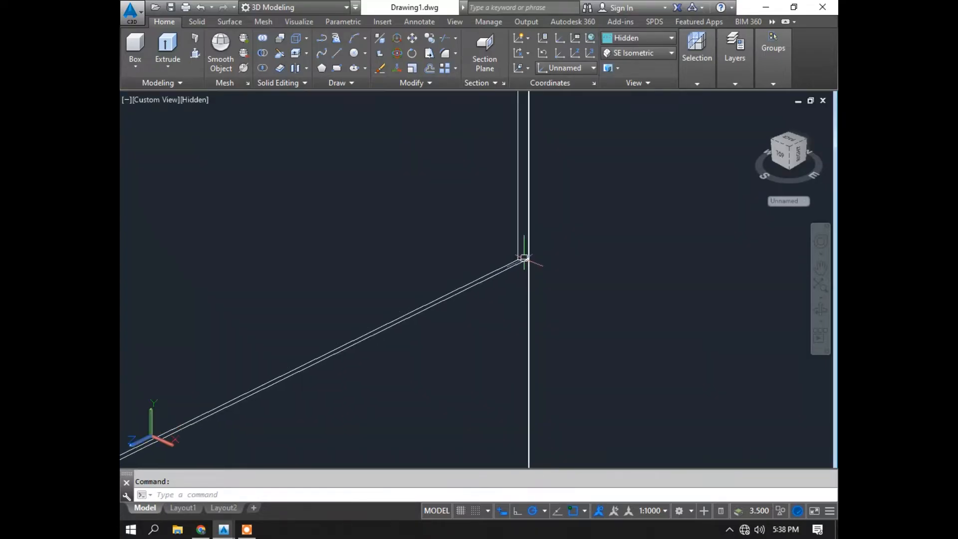
# - Undo all the modelling and dimensioning work back to the empty drawing in Top view with the 2D Wireframe style
pyautogui.scroll(-4, 533, 233)
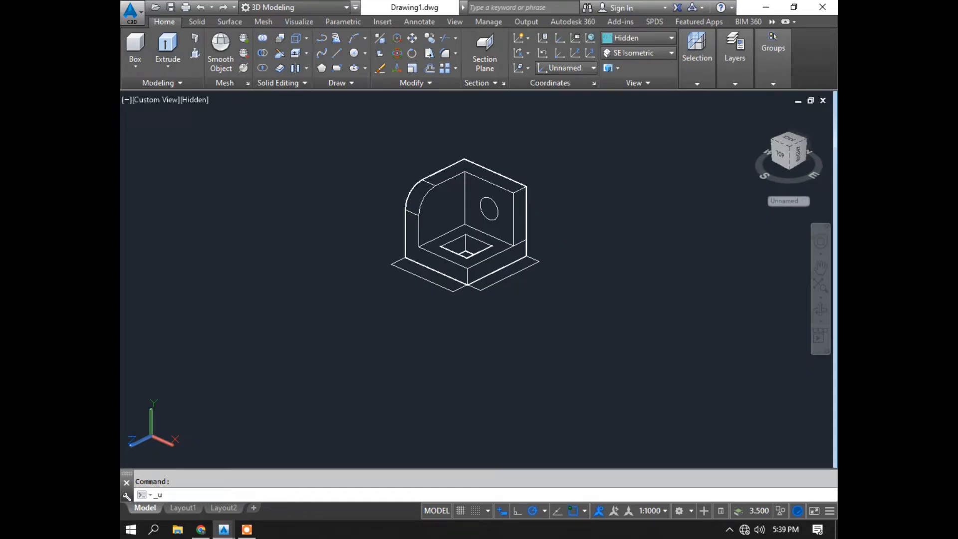
pyautogui.hotkey('ctrl', 'z')
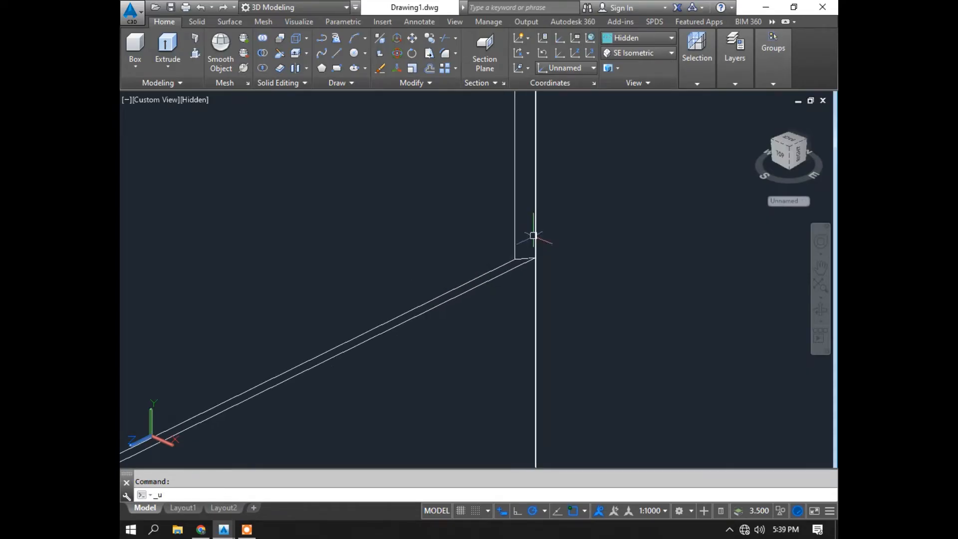
pyautogui.hotkey('ctrl', 'z')
pyautogui.hotkey('ctrl', 'z')
pyautogui.hotkey('ctrl', 'z')
pyautogui.hotkey('ctrl', 'z')
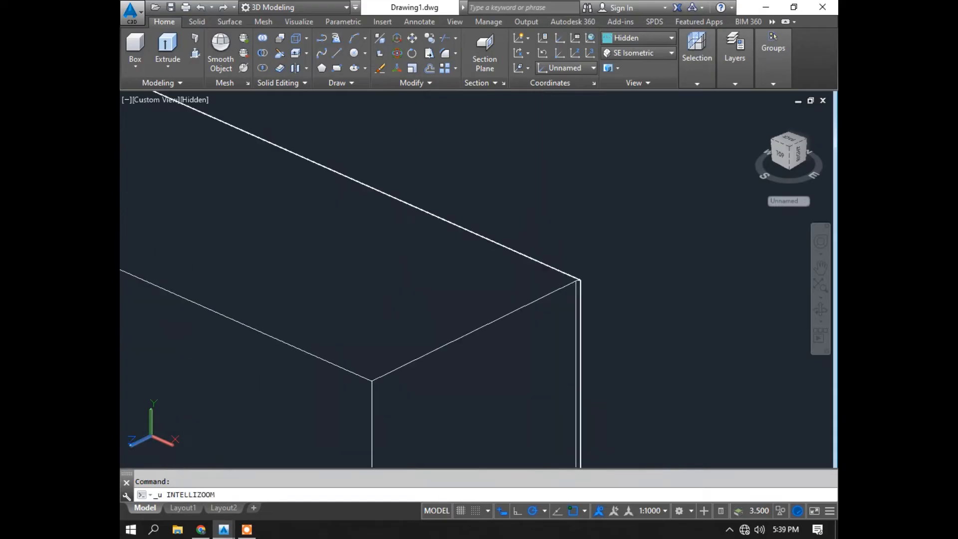
pyautogui.hotkey('ctrl', 'z')
pyautogui.hotkey('ctrl', 'z')
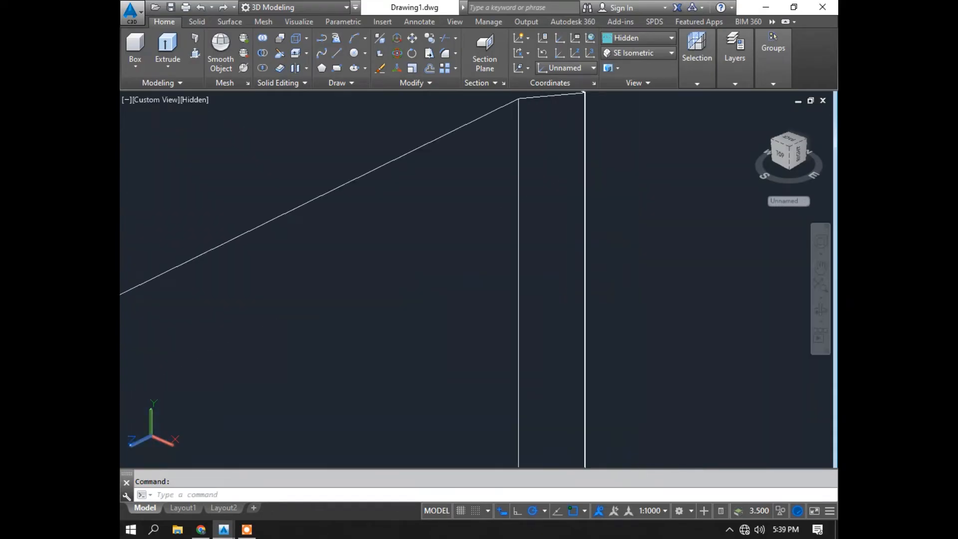
pyautogui.hotkey('ctrl', 'z')
pyautogui.hotkey('ctrl', 'z')
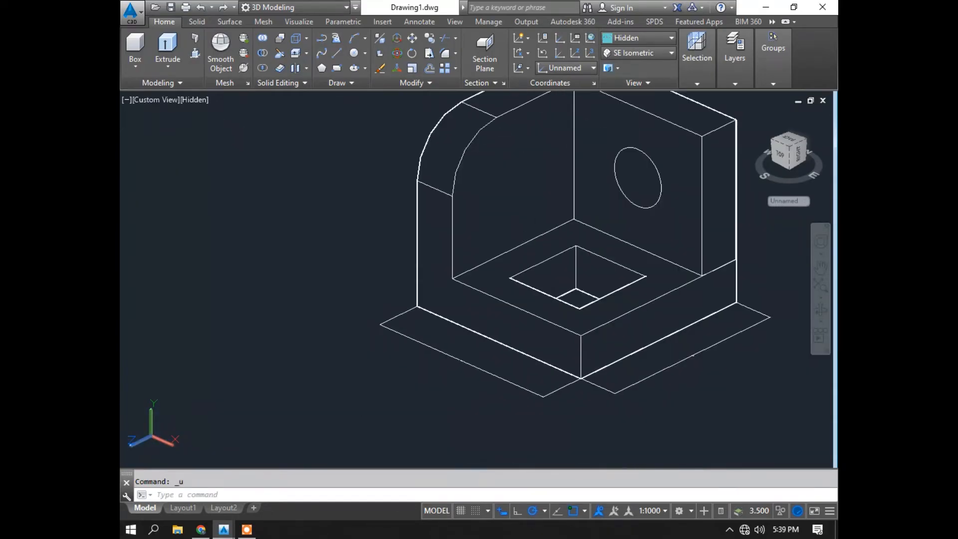
pyautogui.hotkey('ctrl', 'z')
pyautogui.hotkey('ctrl', 'z')
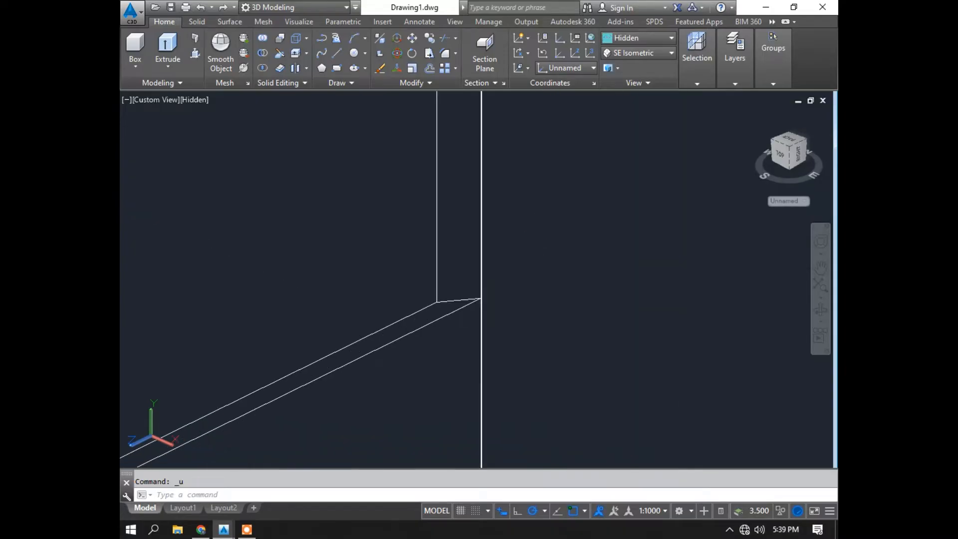
pyautogui.hotkey('ctrl', 'z')
pyautogui.hotkey('ctrl', 'z')
pyautogui.hotkey('ctrl', 'z')
pyautogui.hotkey('ctrl', 'z')
pyautogui.hotkey('ctrl', 'z')
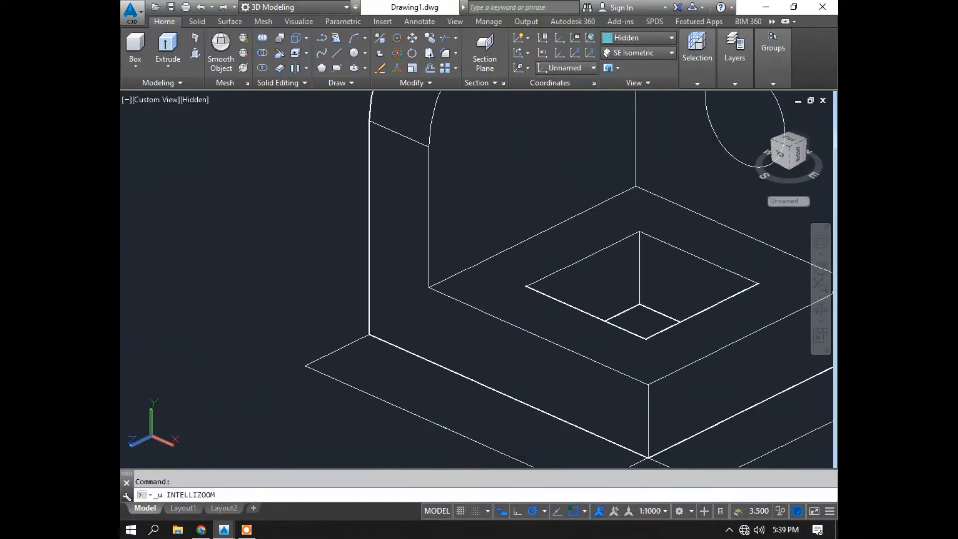
pyautogui.hotkey('ctrl', 'z')
pyautogui.hotkey('ctrl', 'z')
pyautogui.hotkey('ctrl', 'z')
pyautogui.hotkey('ctrl', 'z')
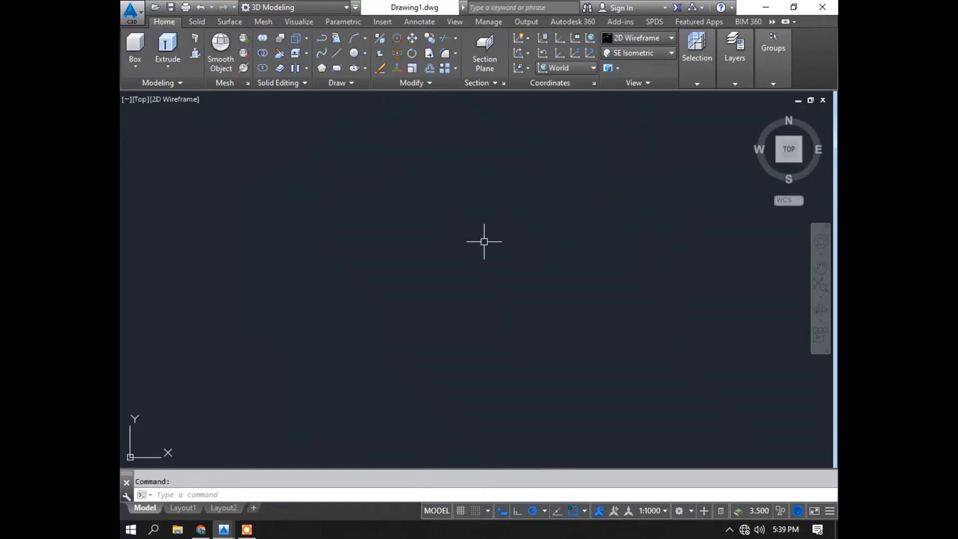
pyautogui.click(669, 39)
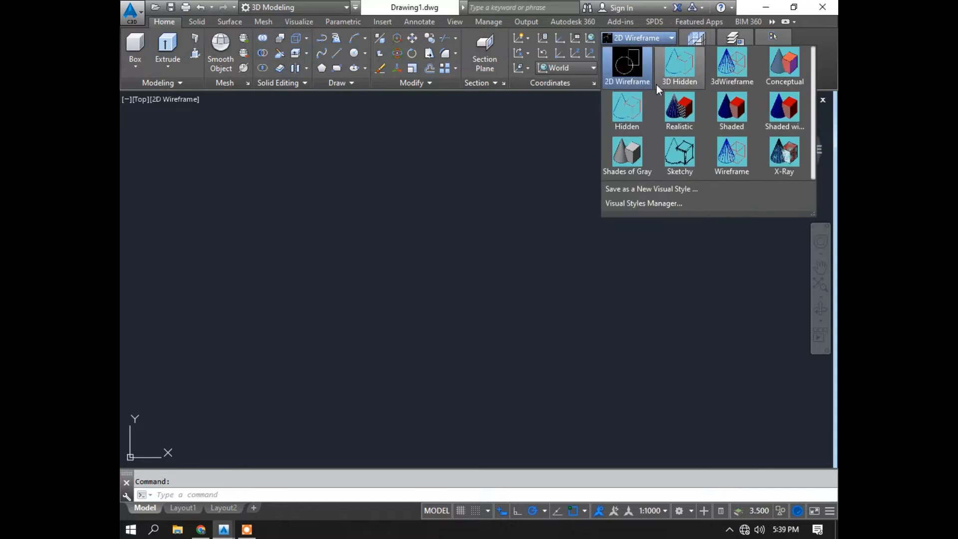
pyautogui.click(644, 38)
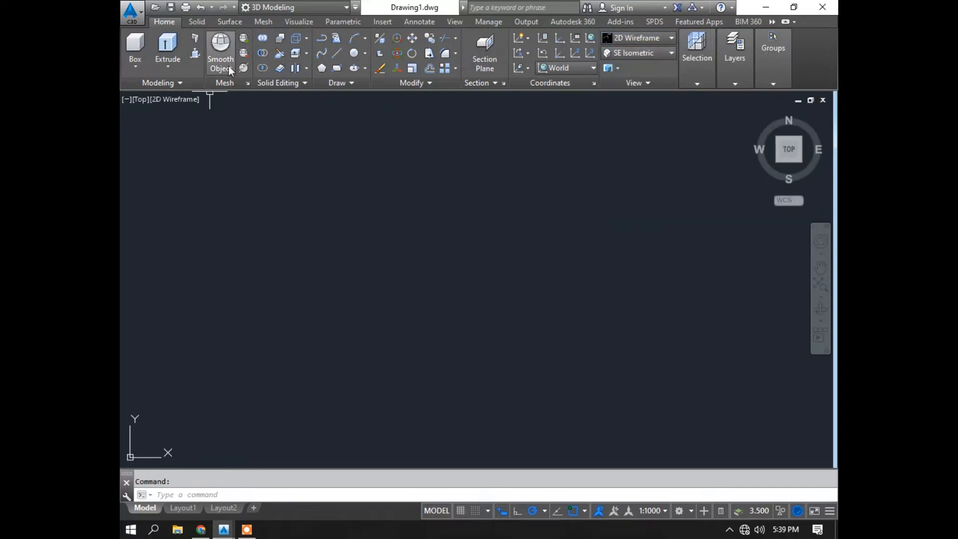
pyautogui.click(338, 52)
pyautogui.click(285, 208)
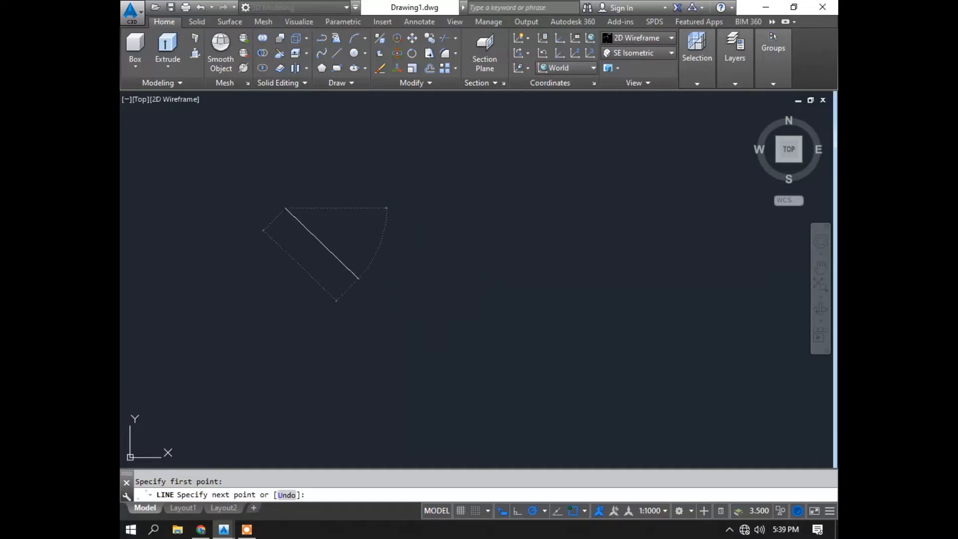
pyautogui.press('Escape')
# - Set the view to SE Isometric and draw a closed square from lines with 70-unit sides along the X and Y axes
pyautogui.click(639, 53)
pyautogui.click(632, 152)
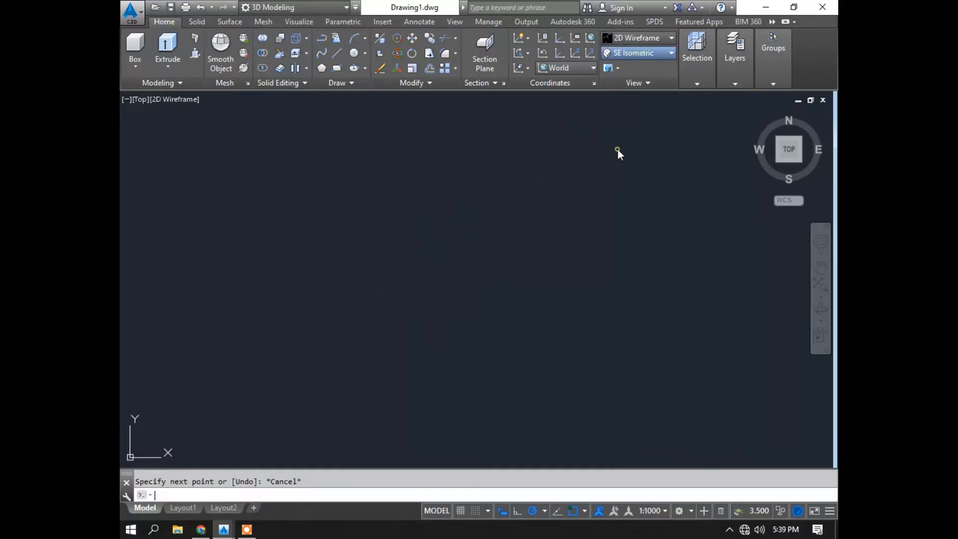
pyautogui.click(337, 53)
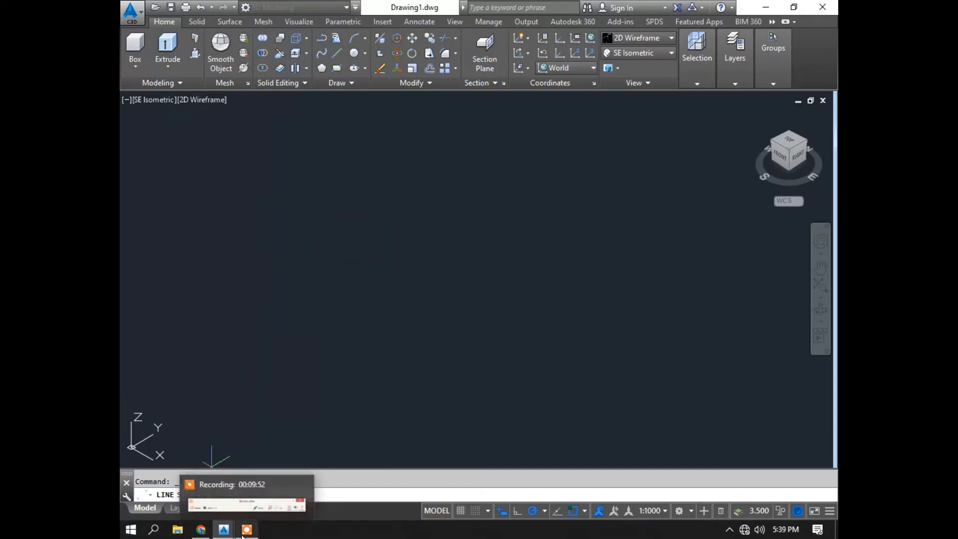
pyautogui.click(298, 262)
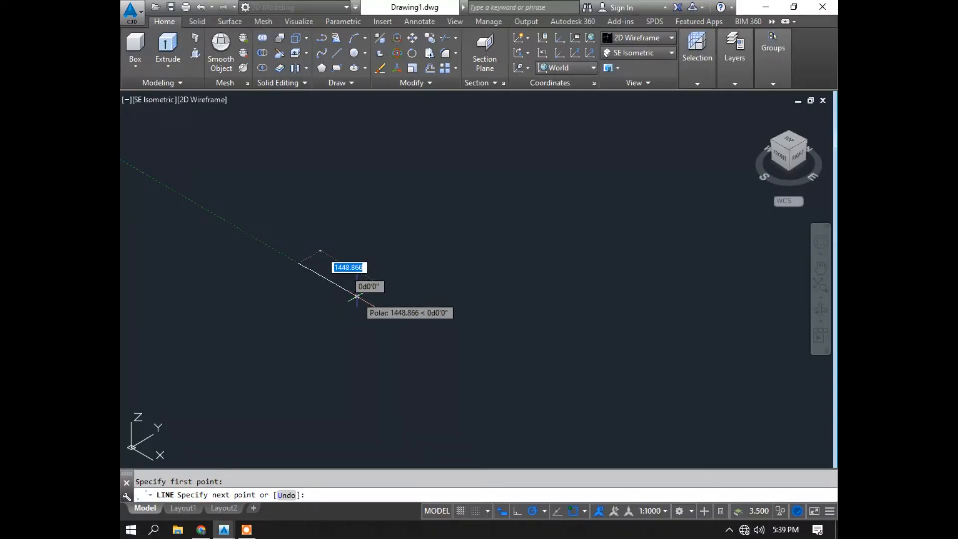
pyautogui.write('70')
pyautogui.press('Return')
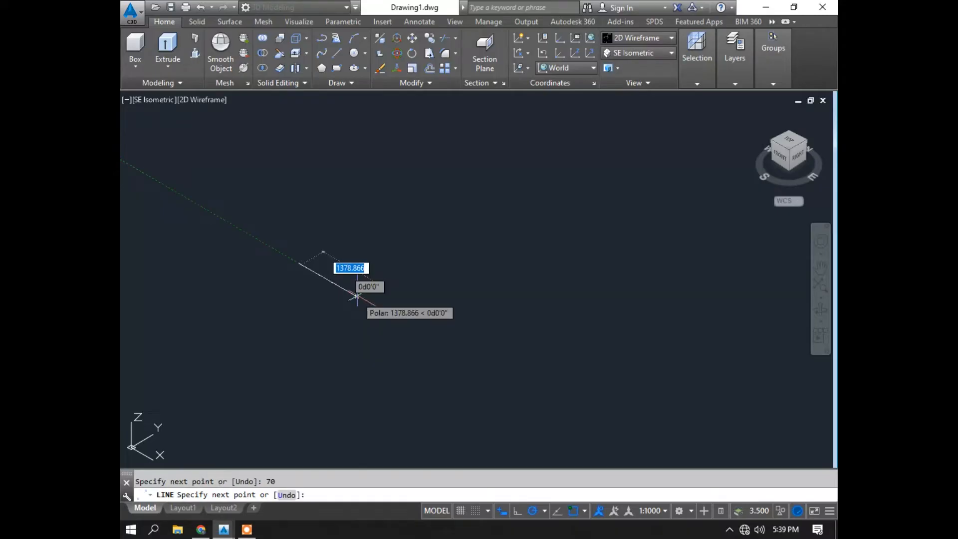
pyautogui.write('70')
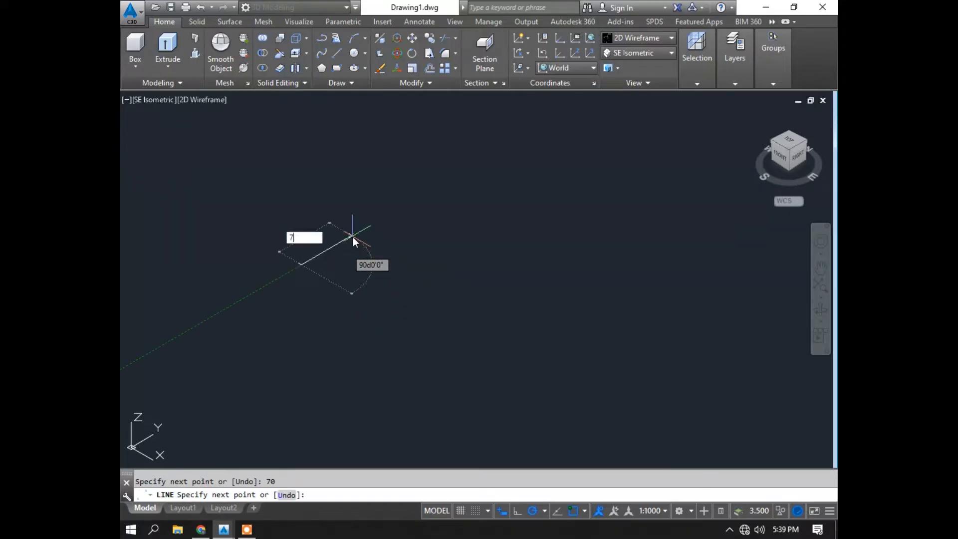
pyautogui.press('Return')
pyautogui.write('70')
pyautogui.press('Return')
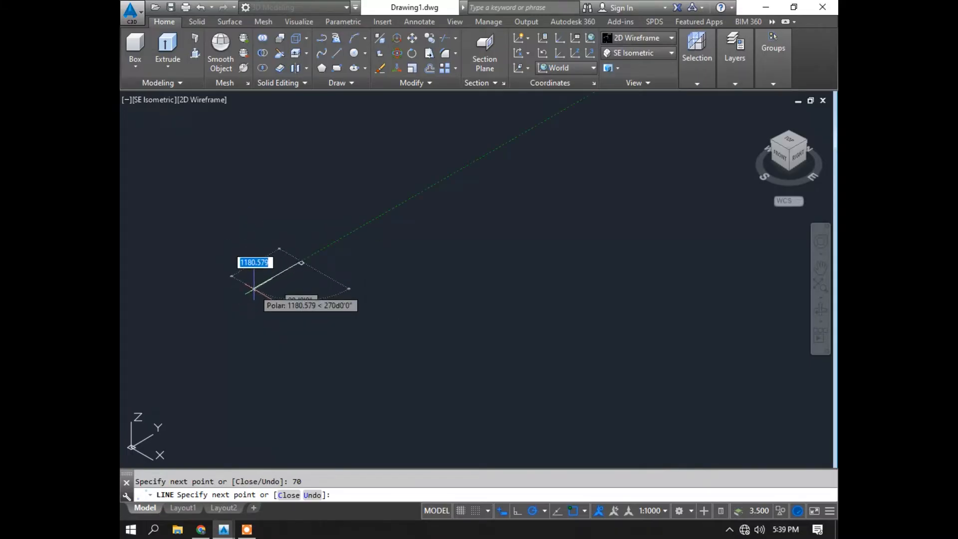
pyautogui.press('Escape')
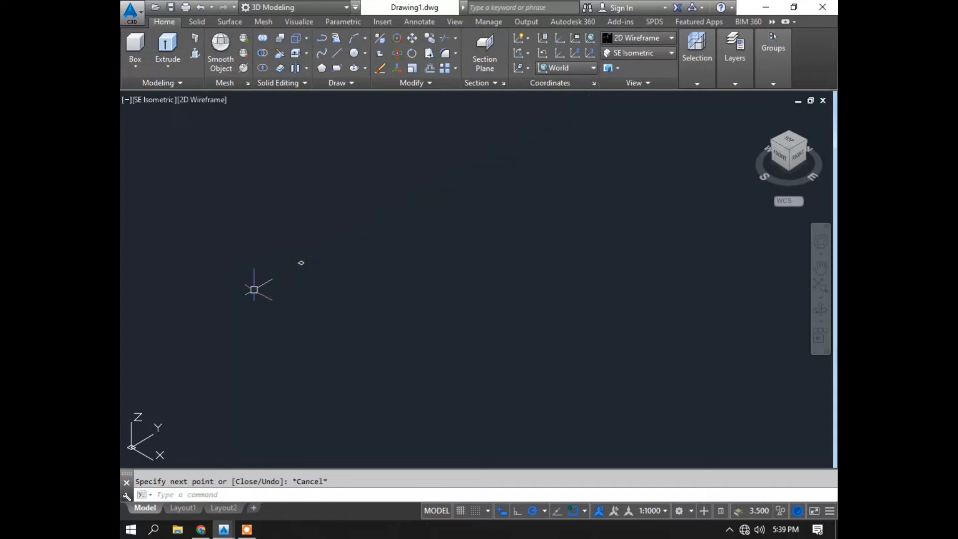
pyautogui.moveTo(266, 252); pyautogui.dragTo(423, 292, button='middle')
pyautogui.scroll(8, 464, 318)
pyautogui.scroll(-2, 423, 294)
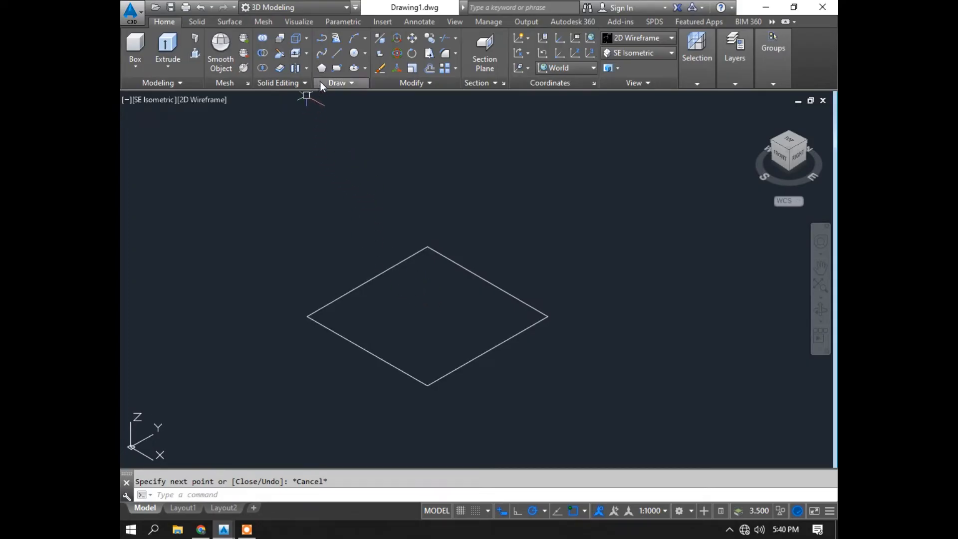
# - Try to draw connected lines of 12.5, 12.5 and 30 from the square's nearest corner as the start of an inner outline
pyautogui.click(335, 55)
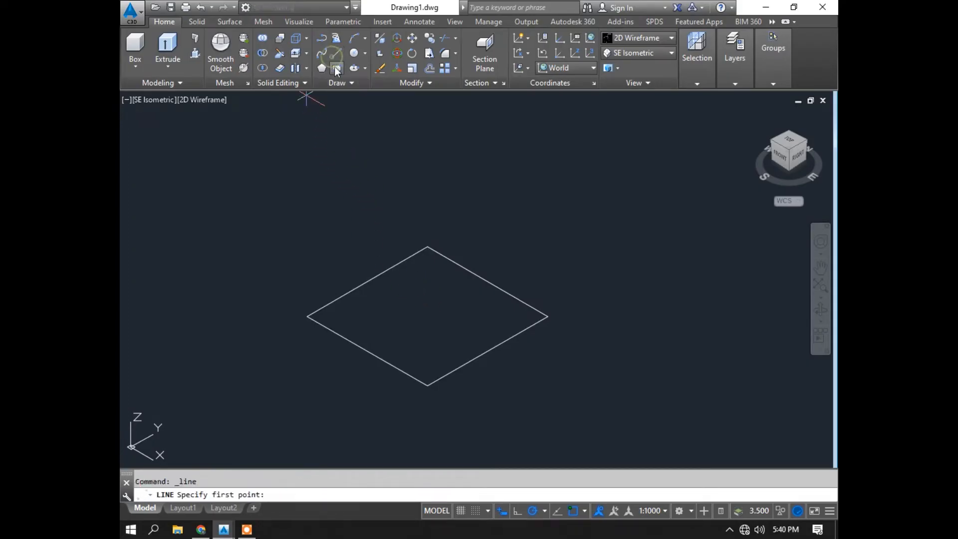
pyautogui.click(427, 386)
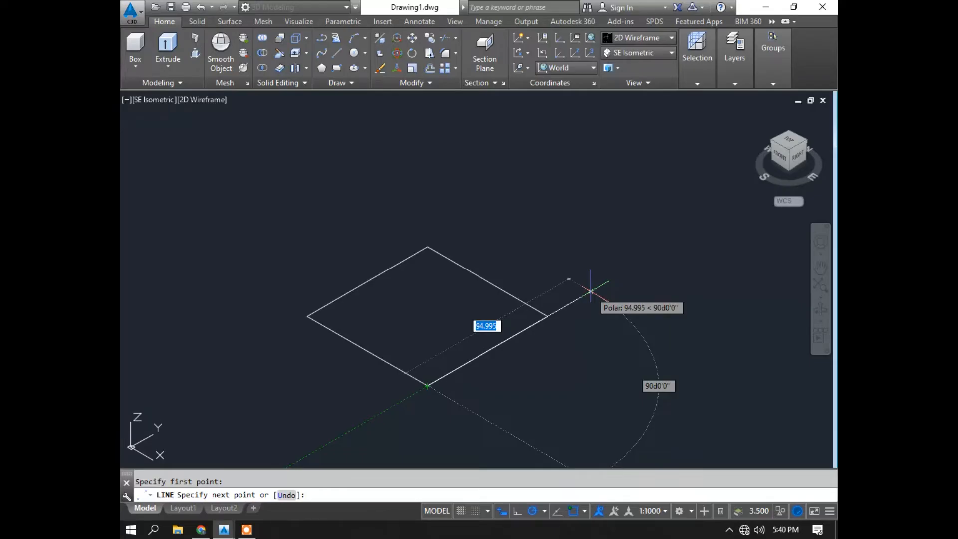
pyautogui.write('12.5')
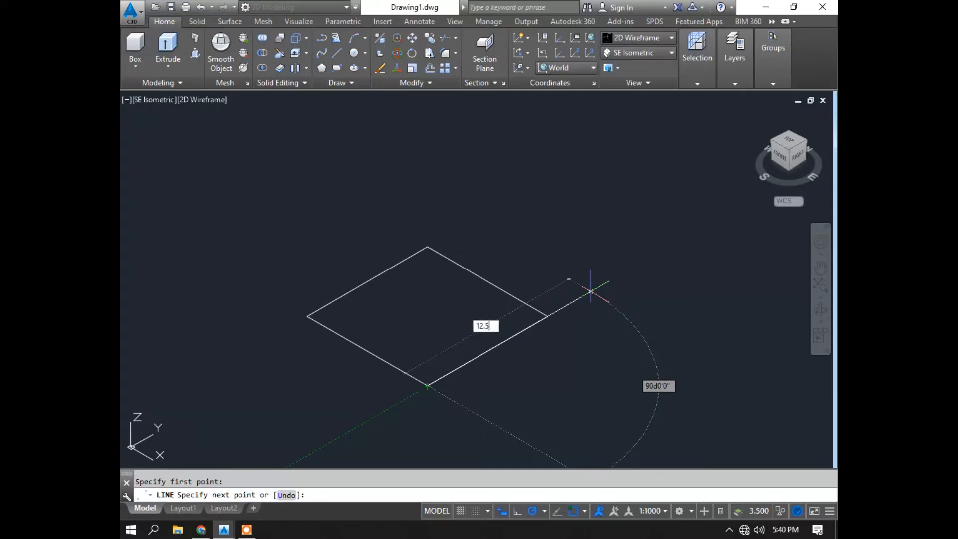
pyautogui.press('Return')
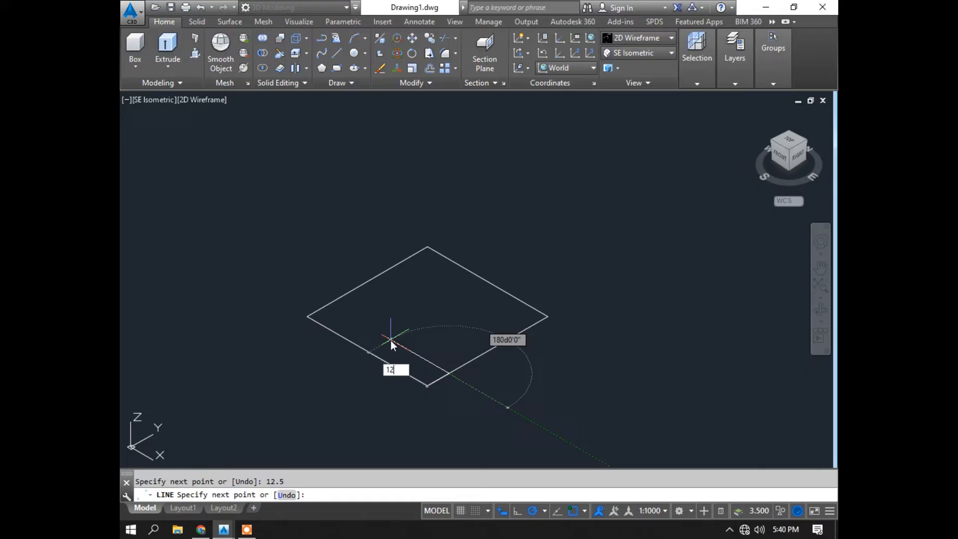
pyautogui.write('12.5')
pyautogui.press('Return')
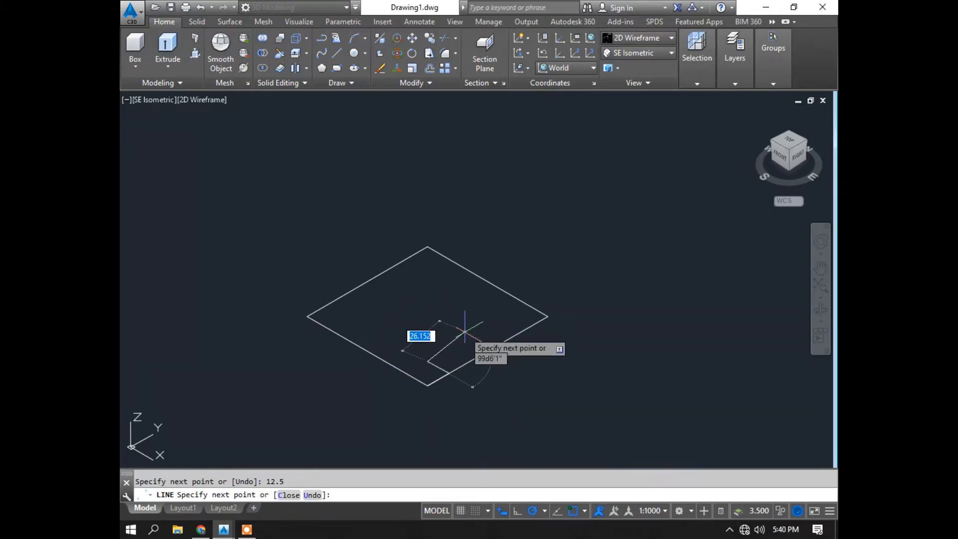
pyautogui.write('30')
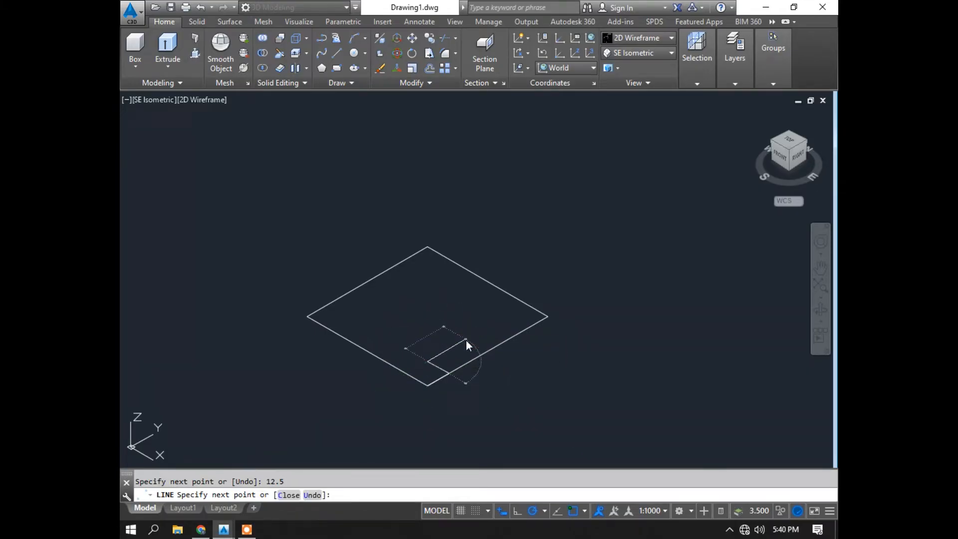
pyautogui.press('Return')
pyautogui.press('Return')
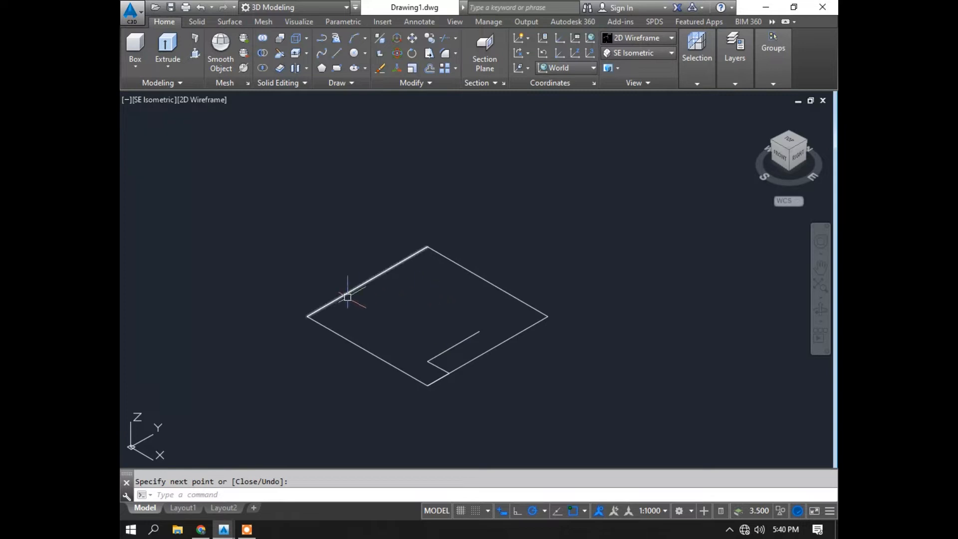
pyautogui.hotkey('ctrl', 'z')
# - Draw two connected 12.5-unit guide lines from the square's nearest corner, one along the Y-direction edge and one inward along X
pyautogui.click(337, 52)
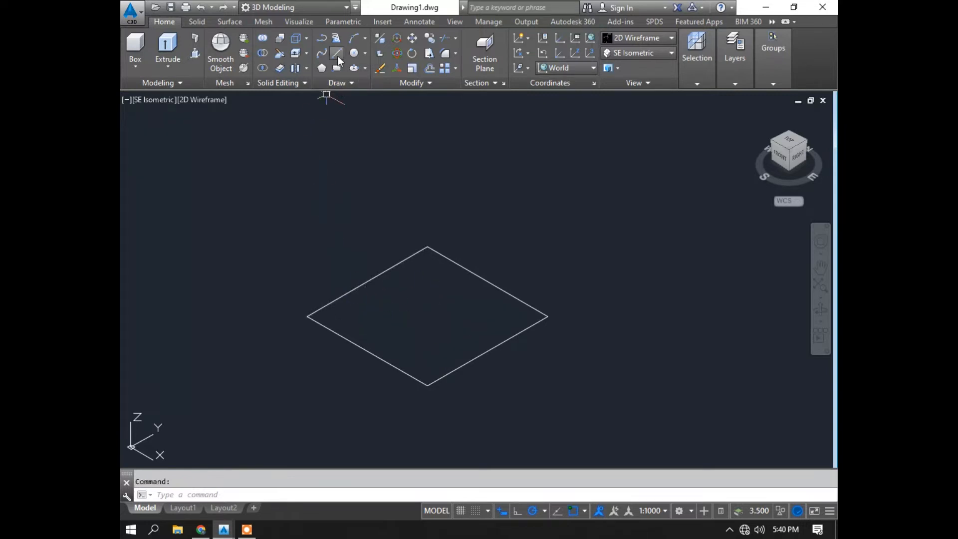
pyautogui.click(428, 384)
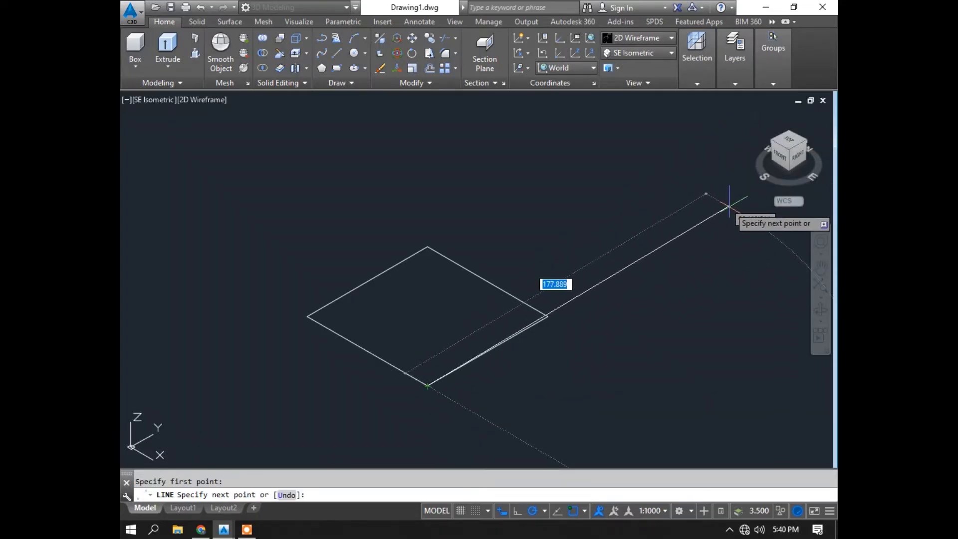
pyautogui.write('12.5')
pyautogui.press('Return')
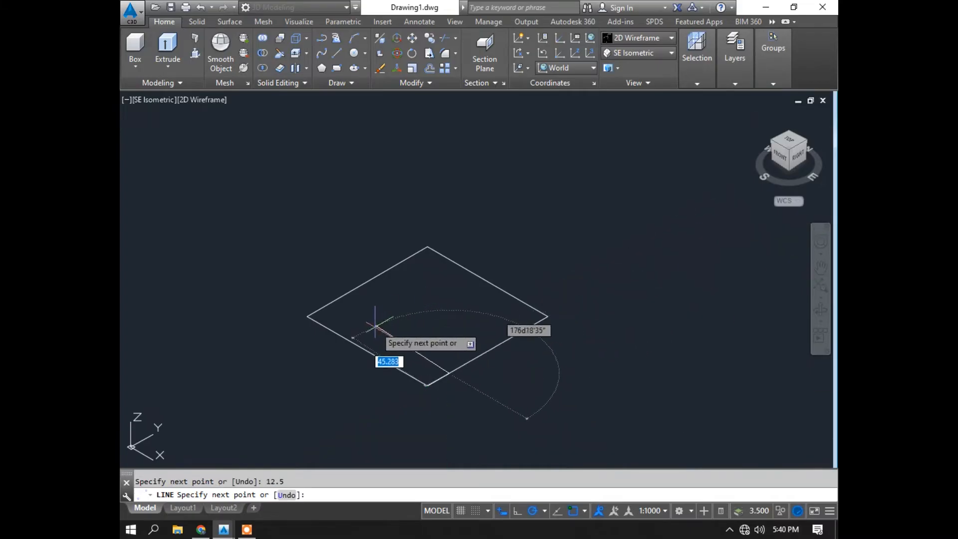
pyautogui.write('12.')
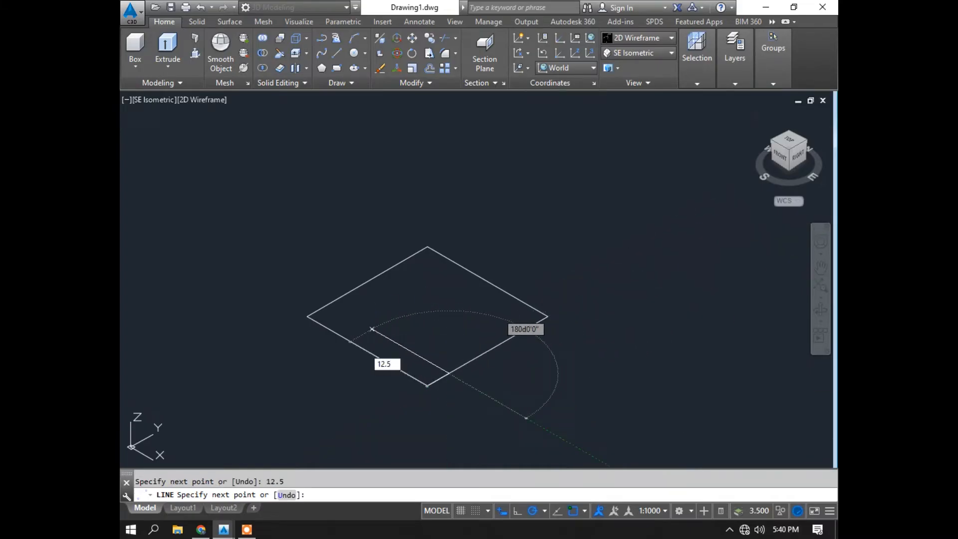
pyautogui.write('5')
pyautogui.press('Return')
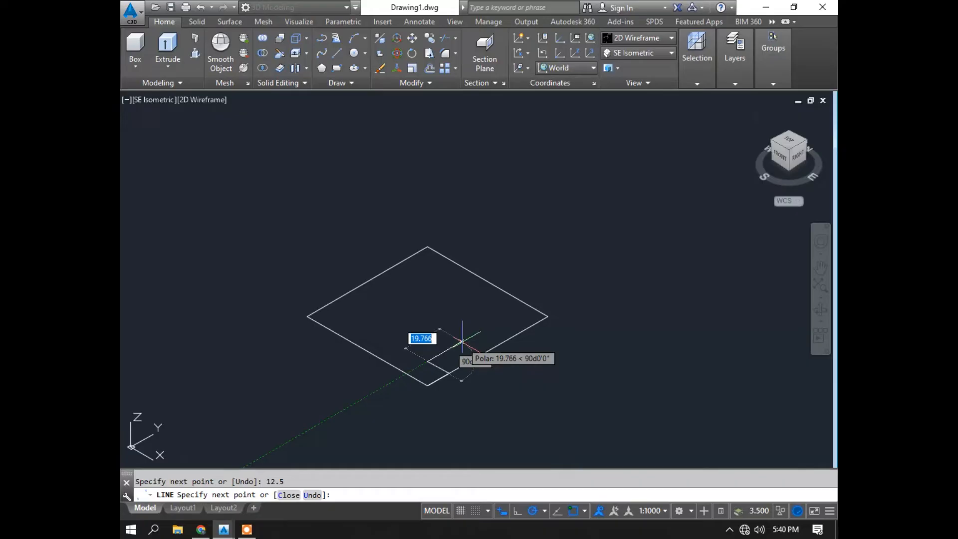
# - Draw an inner square with 30-unit sides from the guide lines' inner end and erase the two 12.5-unit guide lines
pyautogui.write('30')
pyautogui.press('Return')
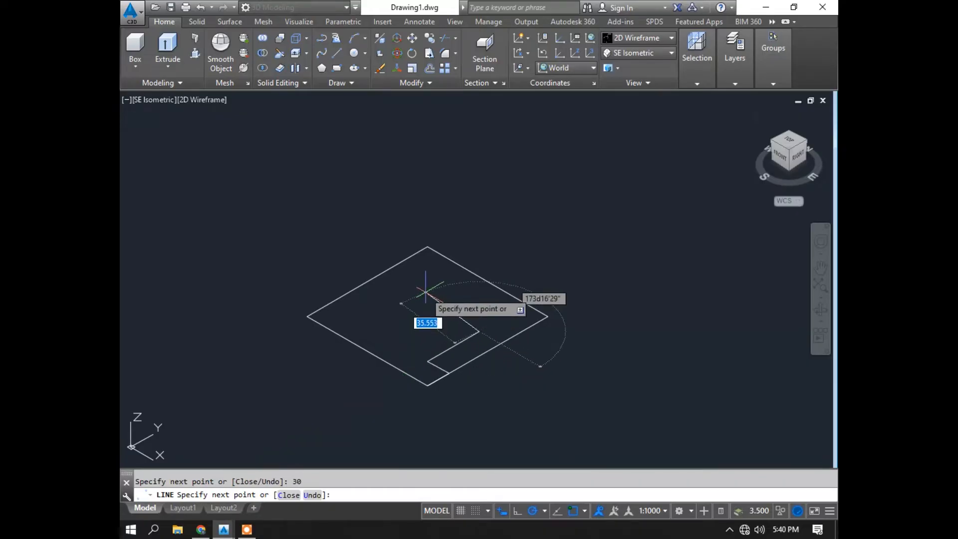
pyautogui.click(427, 302)
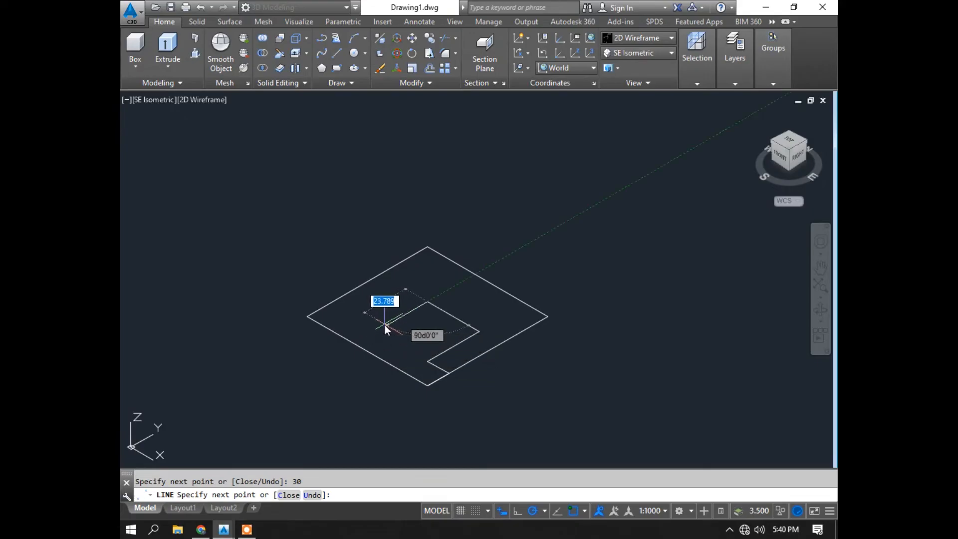
pyautogui.write('30')
pyautogui.press('Return')
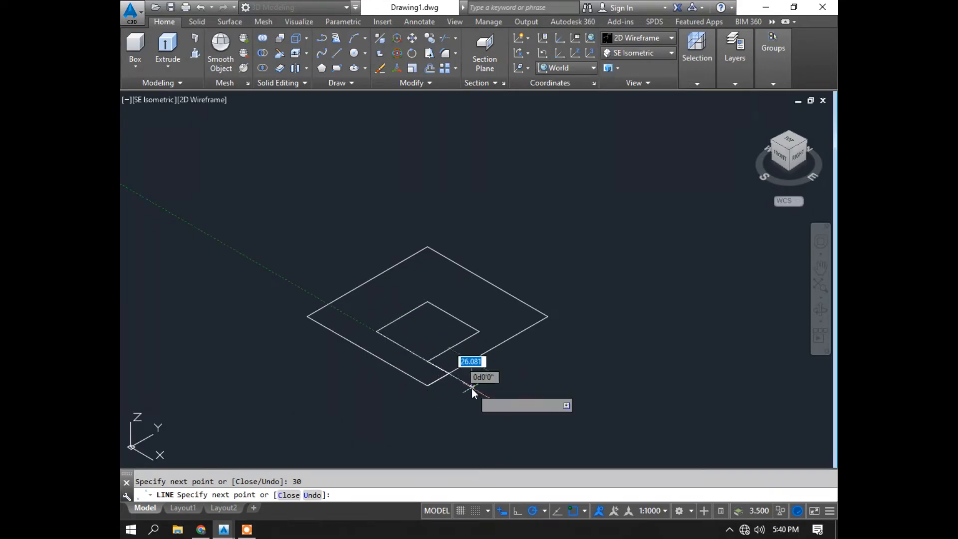
pyautogui.press('Escape')
pyautogui.click(437, 373)
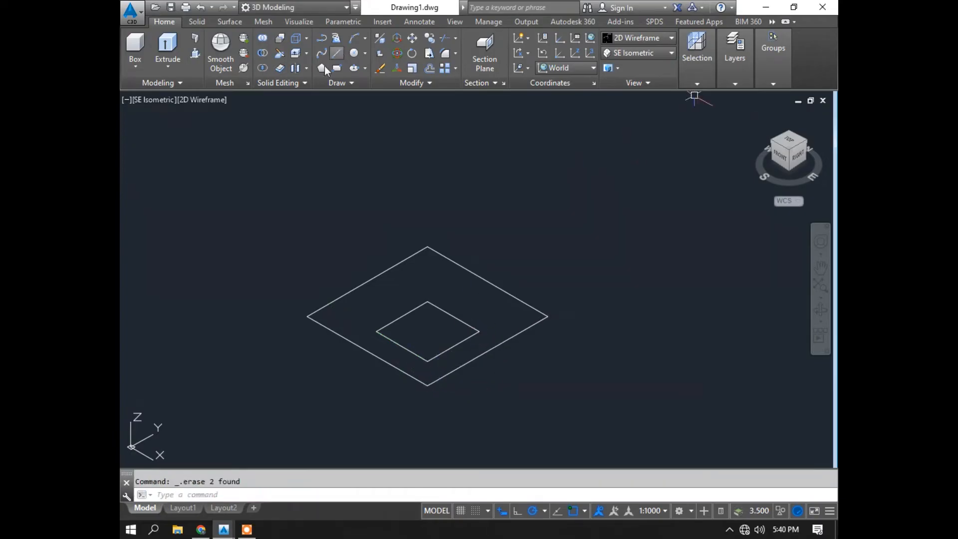
# - Presspull the base area between the outer and inner squares up 15 units
pyautogui.click(195, 53)
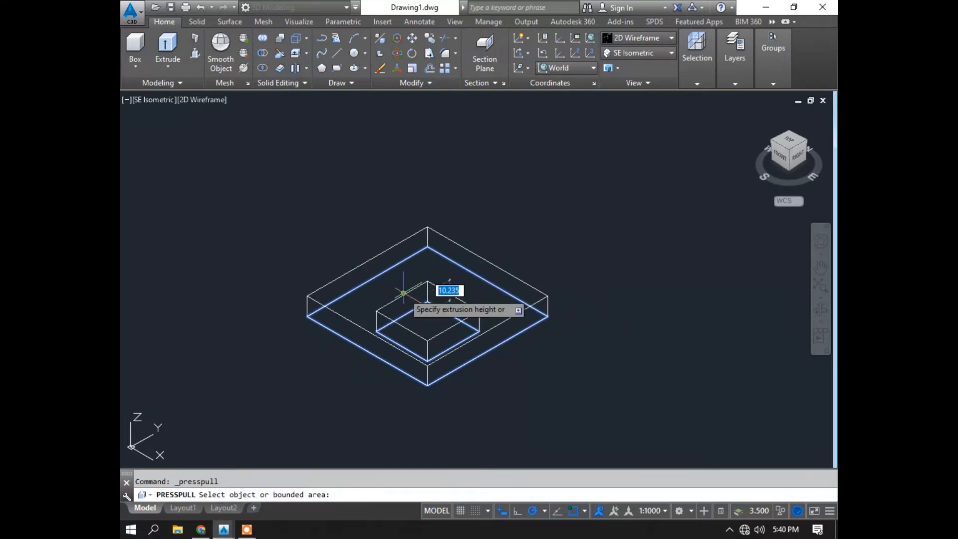
pyautogui.click(406, 278)
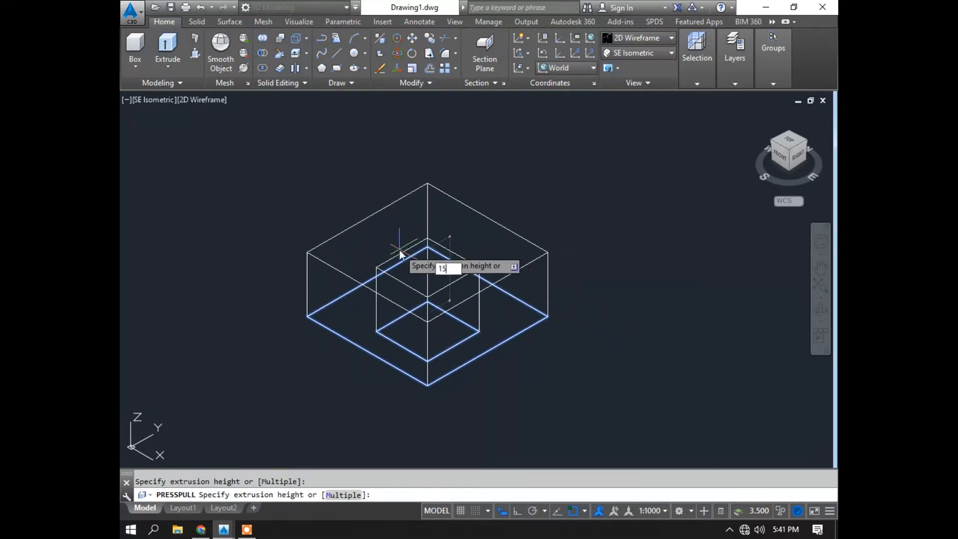
pyautogui.press('Return')
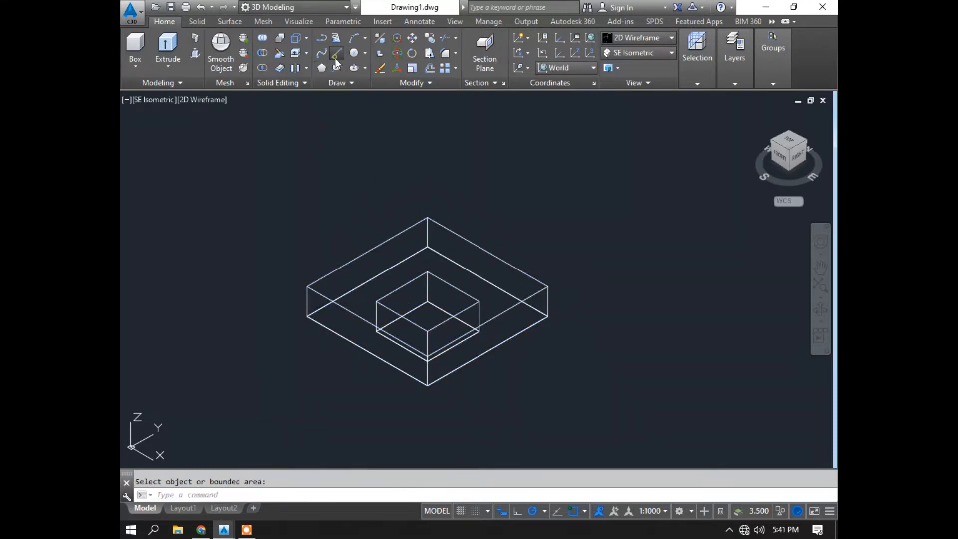
# - Draw a 15-unit guide line from the base's top corner at maximum X and Y, running along the Y-direction edge
pyautogui.click(336, 55)
pyautogui.scroll(3, 573, 292)
pyautogui.scroll(3, 479, 278)
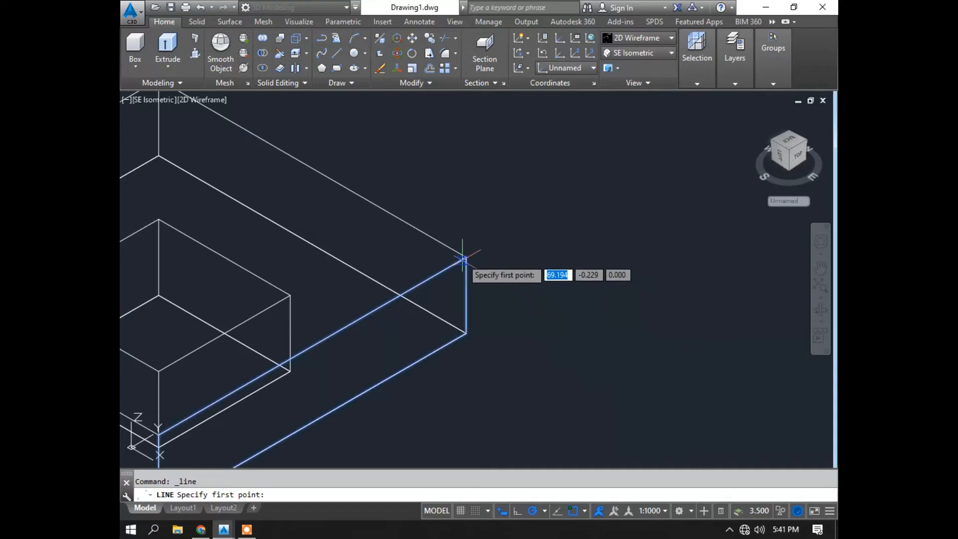
pyautogui.scroll(4, 463, 259)
pyautogui.scroll(3, 463, 260)
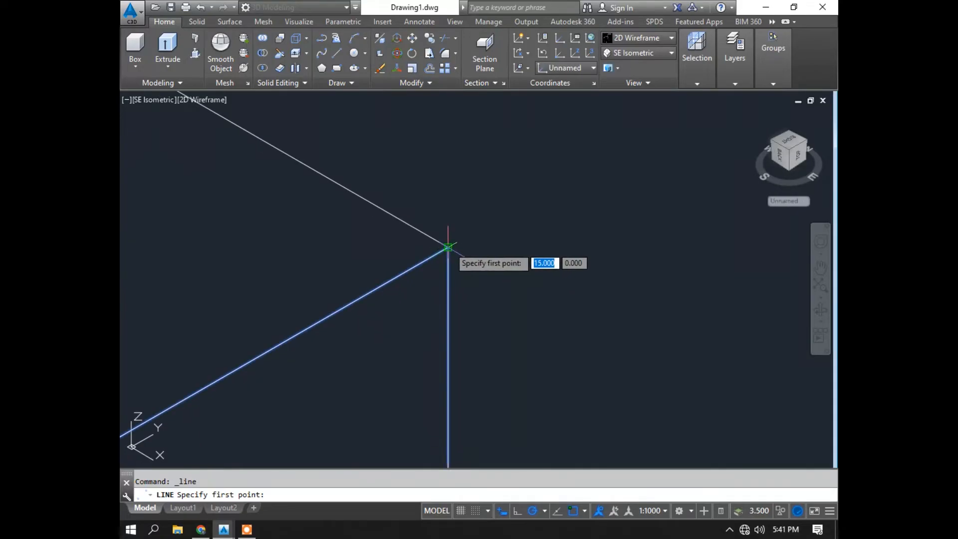
pyautogui.click(448, 247)
pyautogui.scroll(3, 571, 284)
pyautogui.moveTo(833, 173); pyautogui.dragTo(798, 192, button='middle')
pyautogui.scroll(-7, 609, 432)
pyautogui.moveTo(603, 397); pyautogui.dragTo(776, 55, button='middle')
pyautogui.scroll(-6, 707, 169)
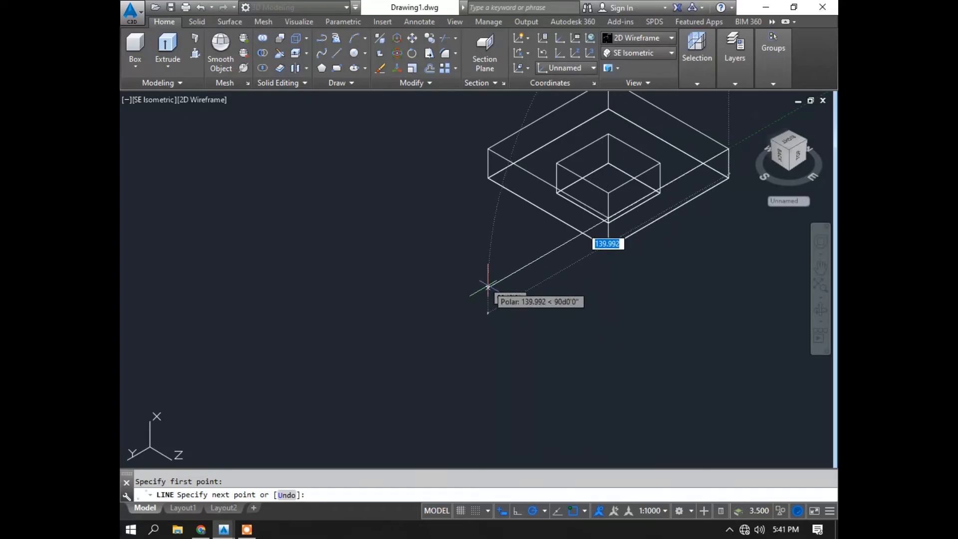
pyautogui.write('15')
pyautogui.press('Return')
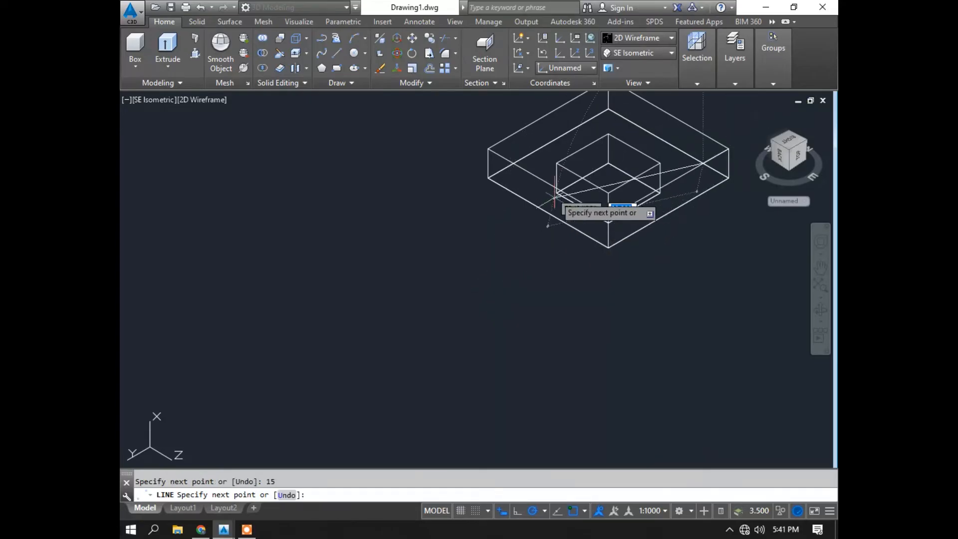
# - From the guide line's end, draw the L-shaped wall's inner lines across the base top with 55-unit lengths and erase the 15-unit guide line
pyautogui.moveTo(605, 107)
pyautogui.mouseDown(button='middle')
pyautogui.moveTo(611, 182)
pyautogui.moveTo(599, 275)
pyautogui.mouseUp(button='middle')
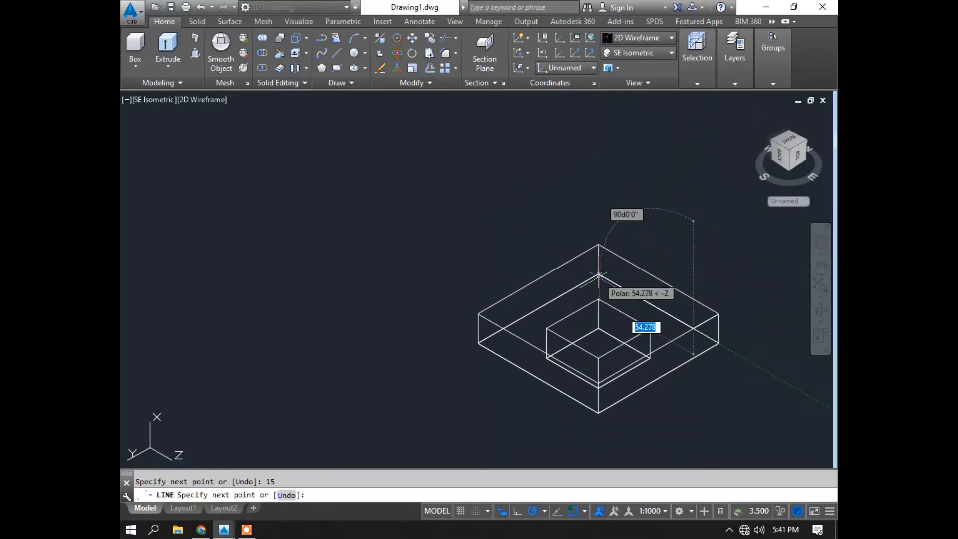
pyautogui.write('55')
pyautogui.press('Return')
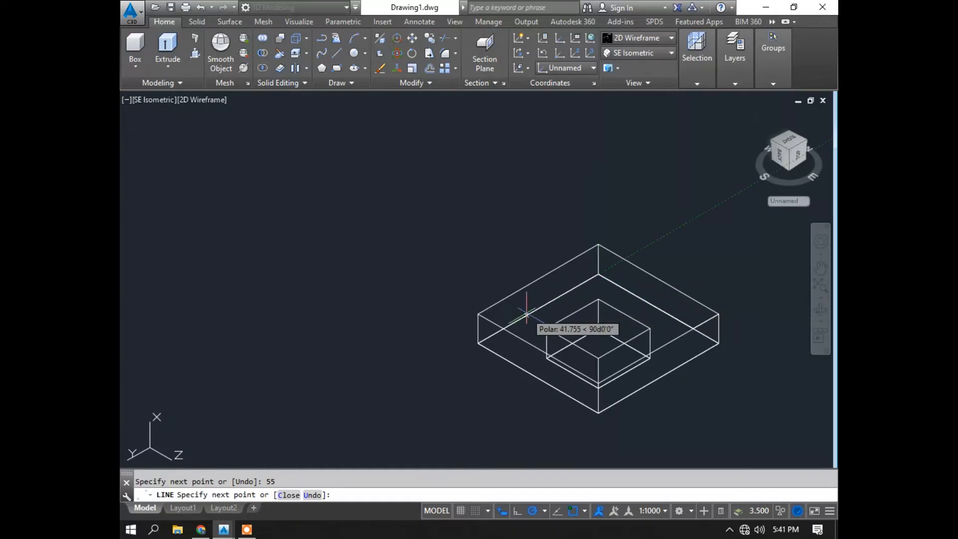
pyautogui.press('Escape')
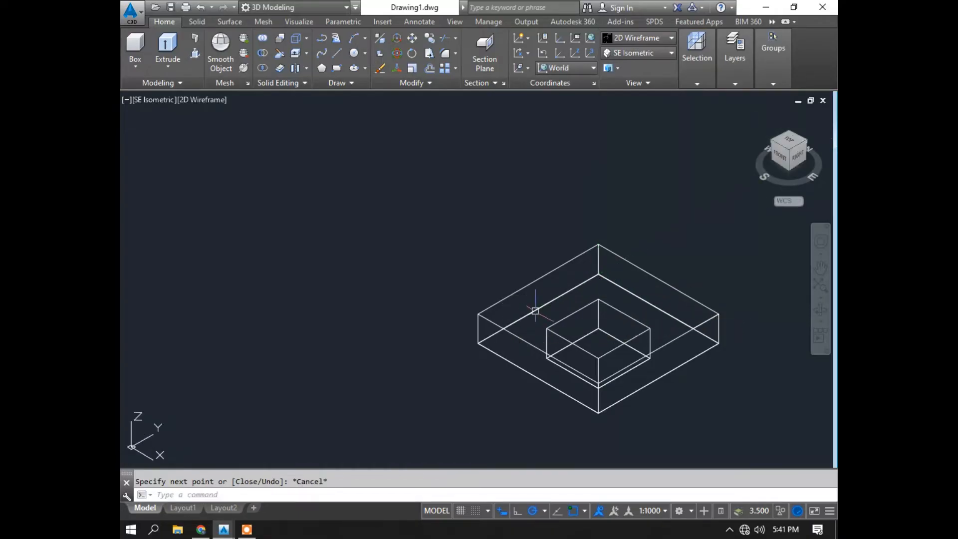
pyautogui.scroll(2, 724, 345)
pyautogui.scroll(4, 724, 346)
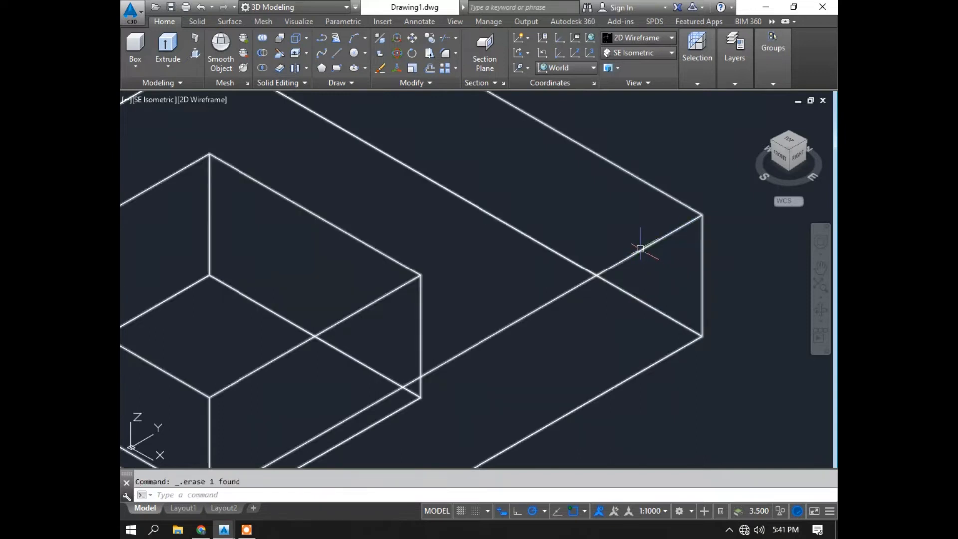
pyautogui.scroll(-4, 641, 246)
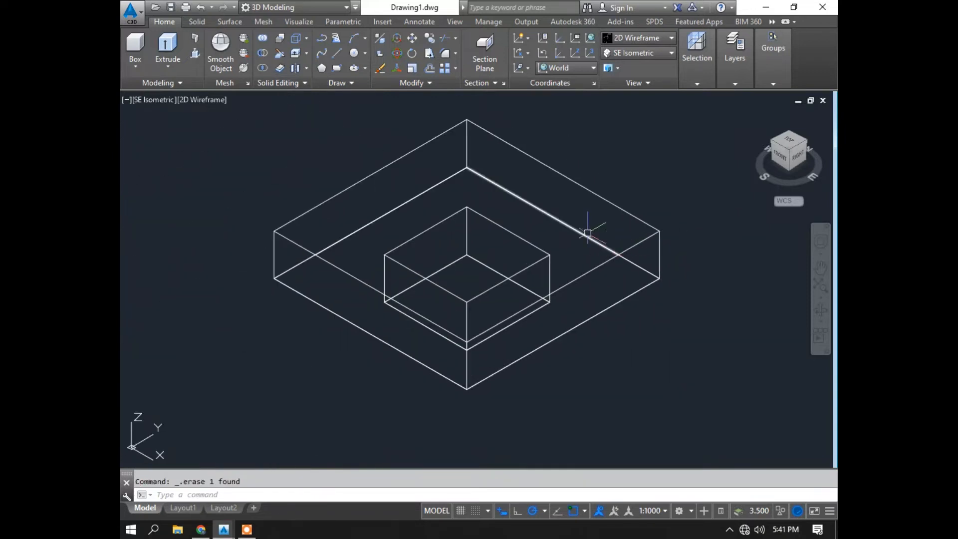
# - Presspull the L-shaped area on the base top up 49 units to form the two walls
pyautogui.click(195, 53)
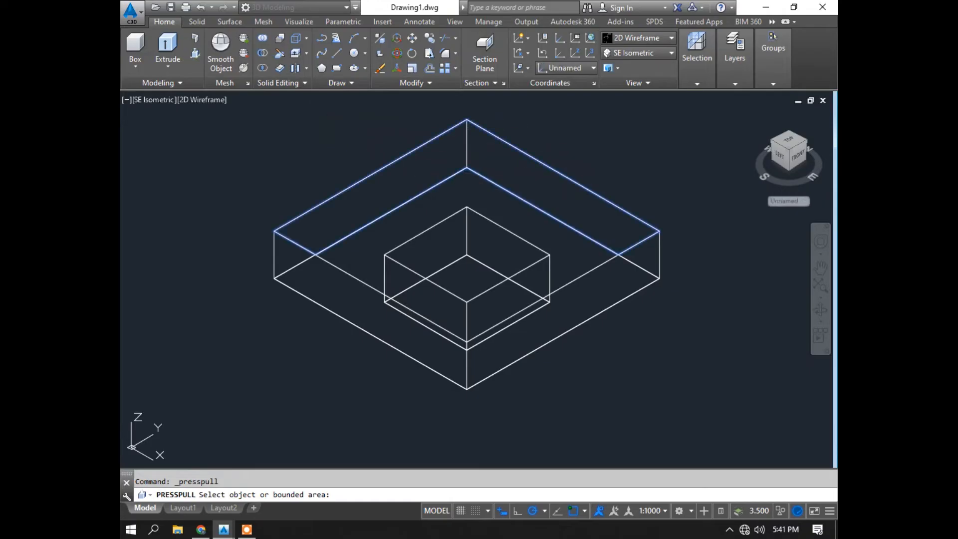
pyautogui.click(415, 166)
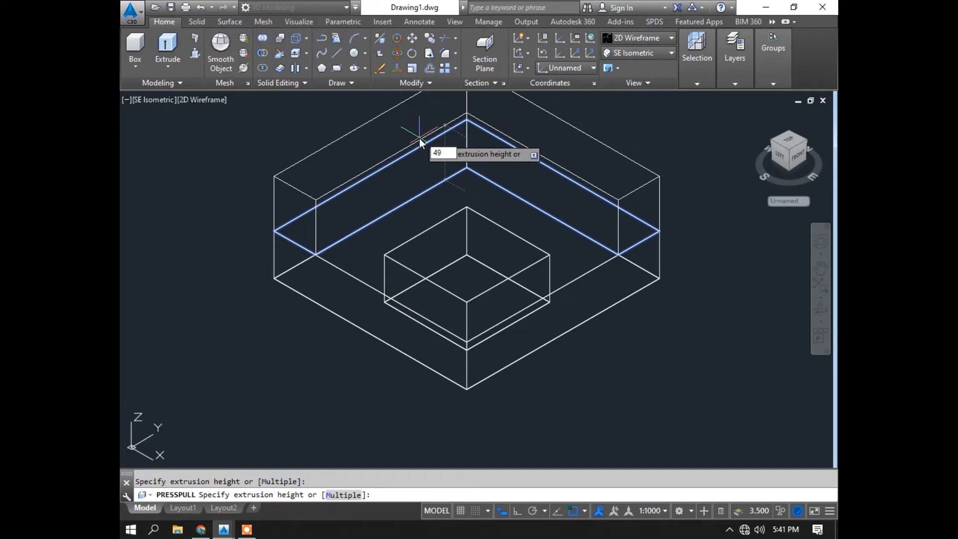
pyautogui.press('Return')
pyautogui.scroll(-4, 421, 132)
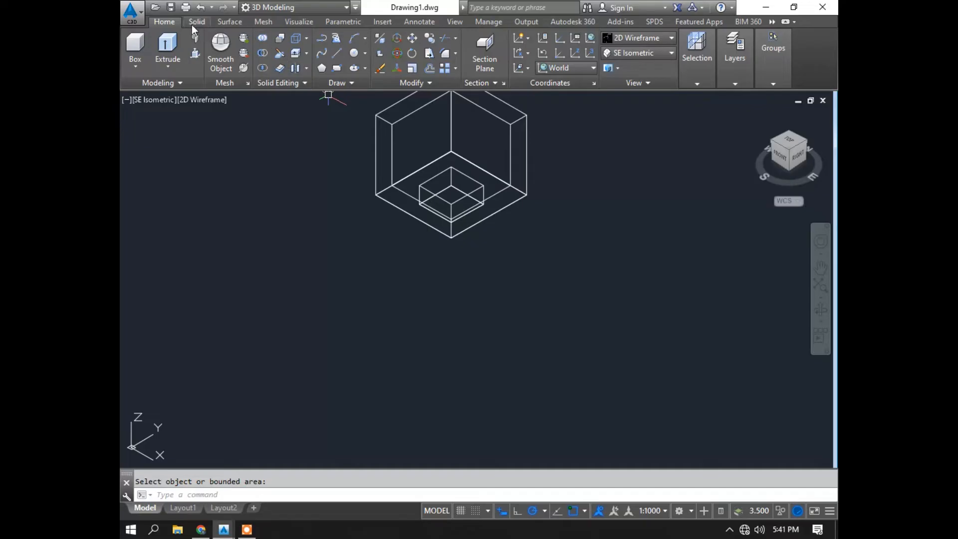
# - Draw connected guide lines from the X-direction wall's top inner corner, down to mid-height and 27.5 units inward across the wall face
pyautogui.click(337, 54)
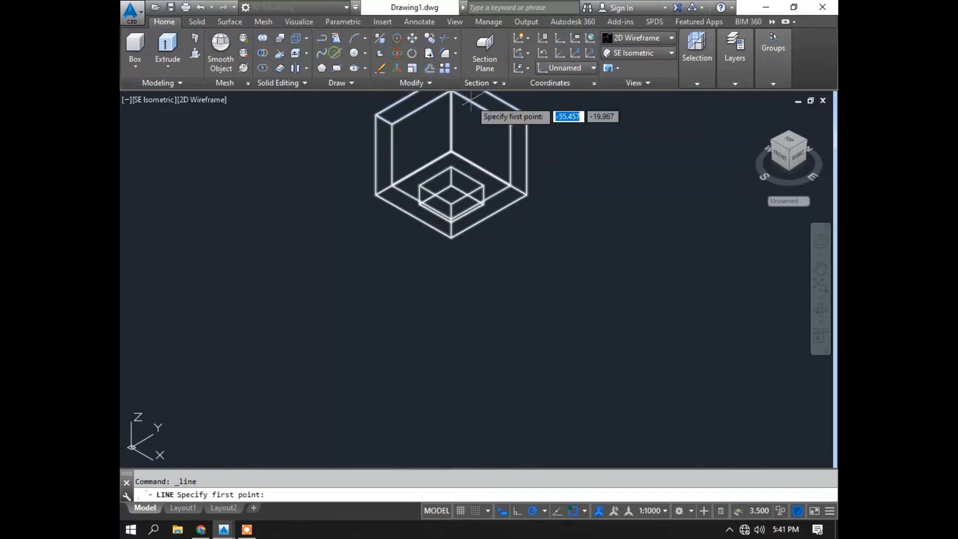
pyautogui.scroll(4, 474, 103)
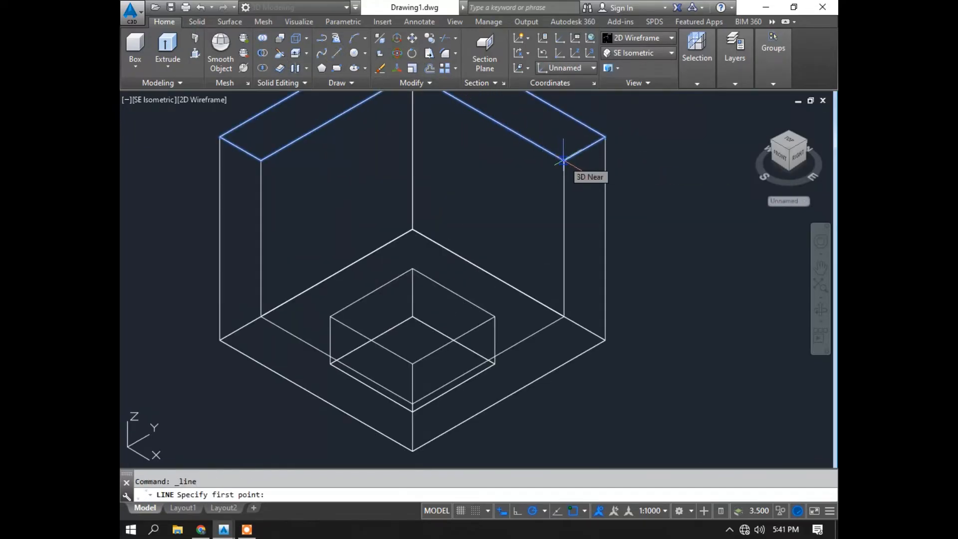
pyautogui.scroll(3, 563, 160)
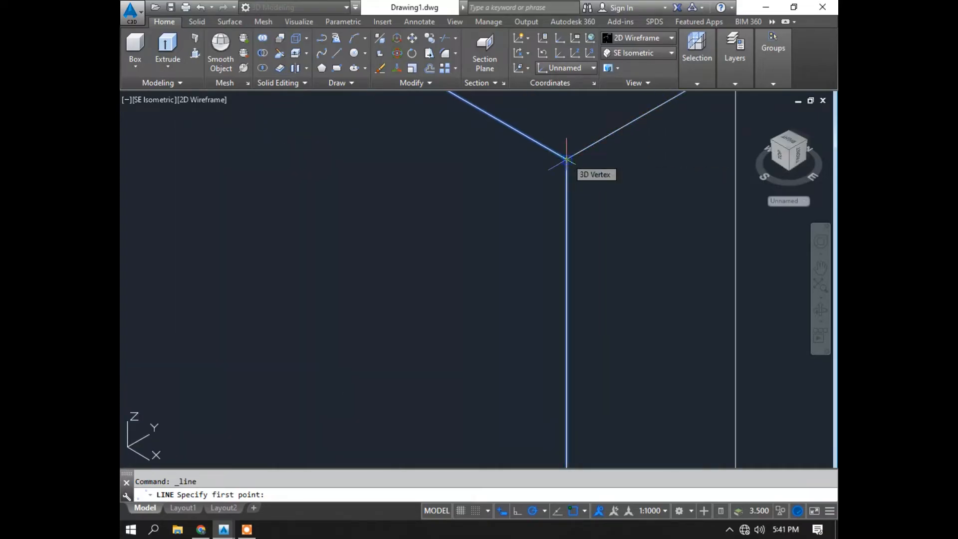
pyautogui.click(566, 160)
pyautogui.scroll(-4, 614, 204)
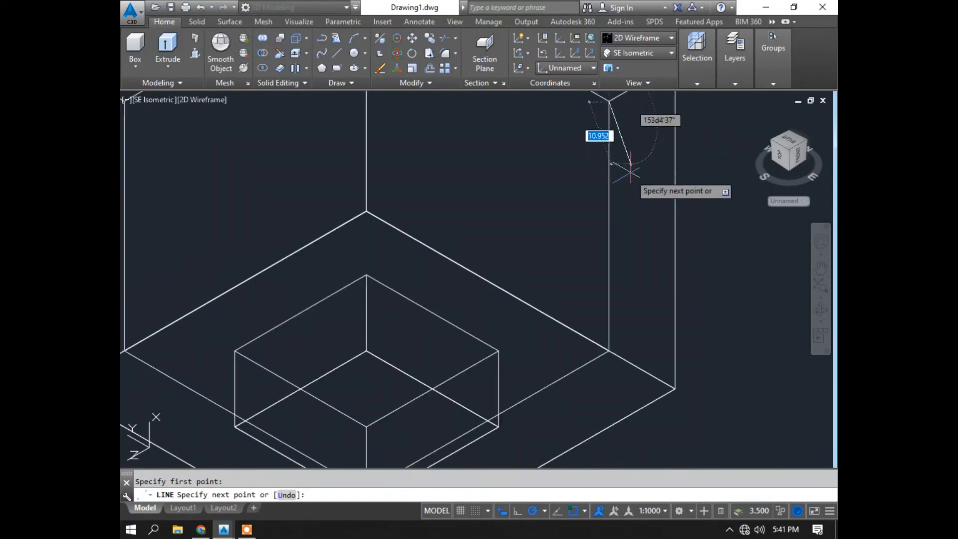
pyautogui.scroll(-4, 630, 170)
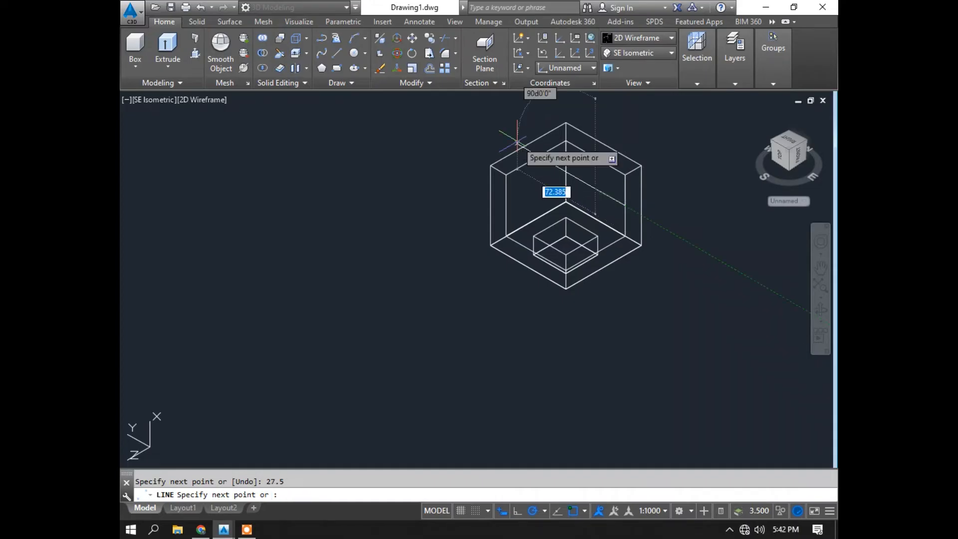
pyautogui.press('Escape')
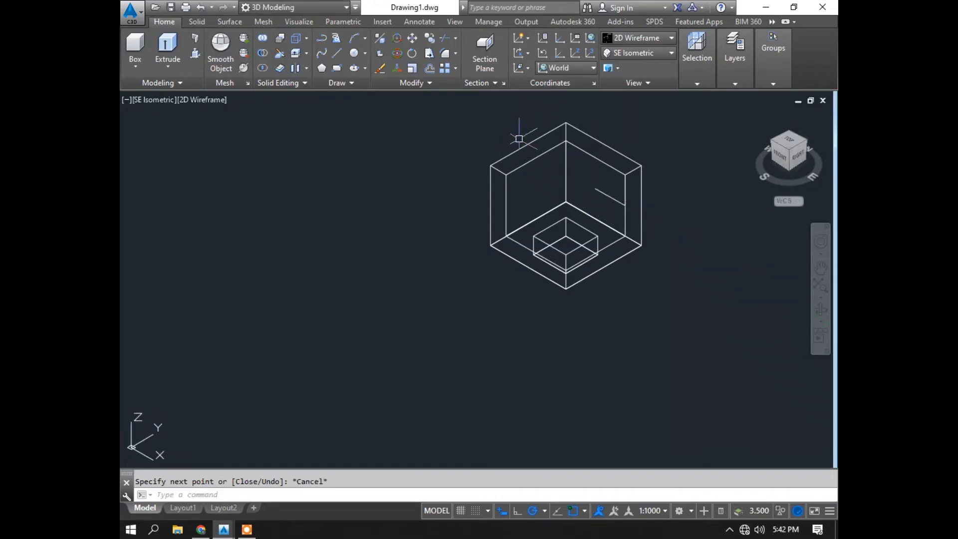
# - Draw a circle with a radius of about 10 units at the guide lines' inner end and erase both guide lines
pyautogui.click(338, 53)
pyautogui.scroll(4, 523, 174)
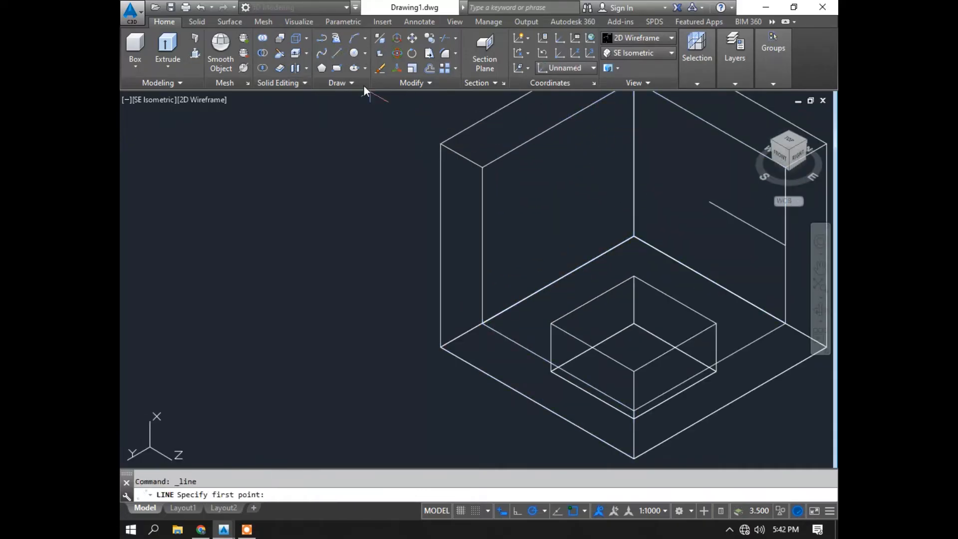
pyautogui.click(351, 51)
pyautogui.moveTo(565, 158); pyautogui.dragTo(483, 161, button='middle')
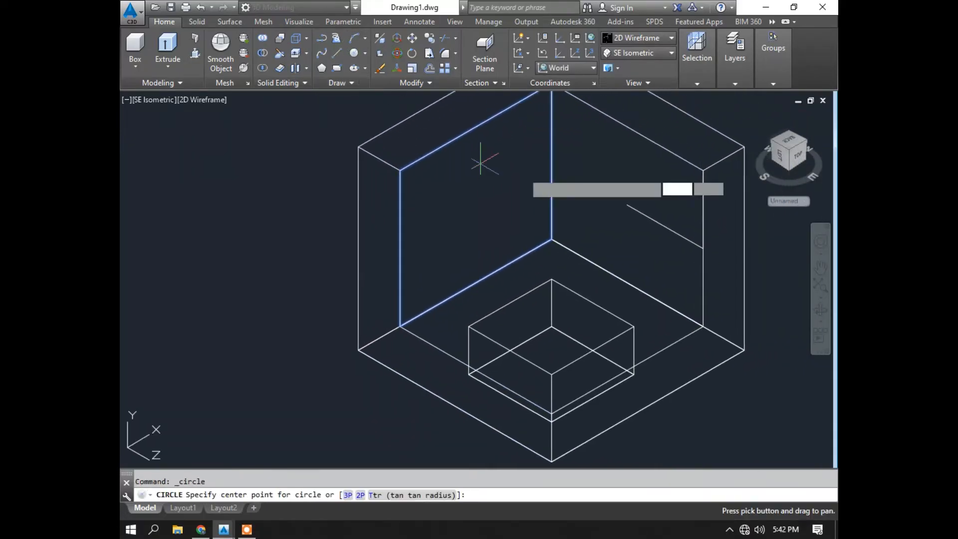
pyautogui.click(627, 205)
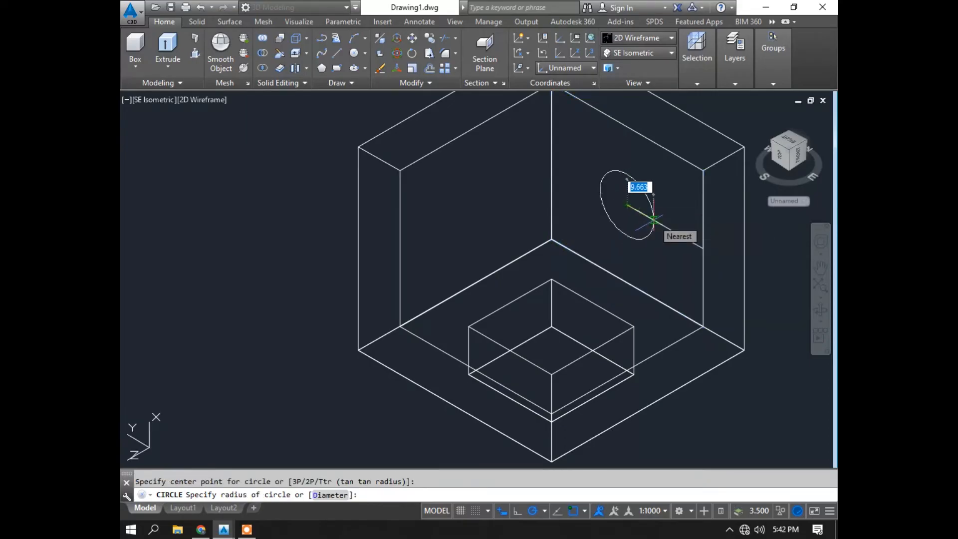
pyautogui.press('Return')
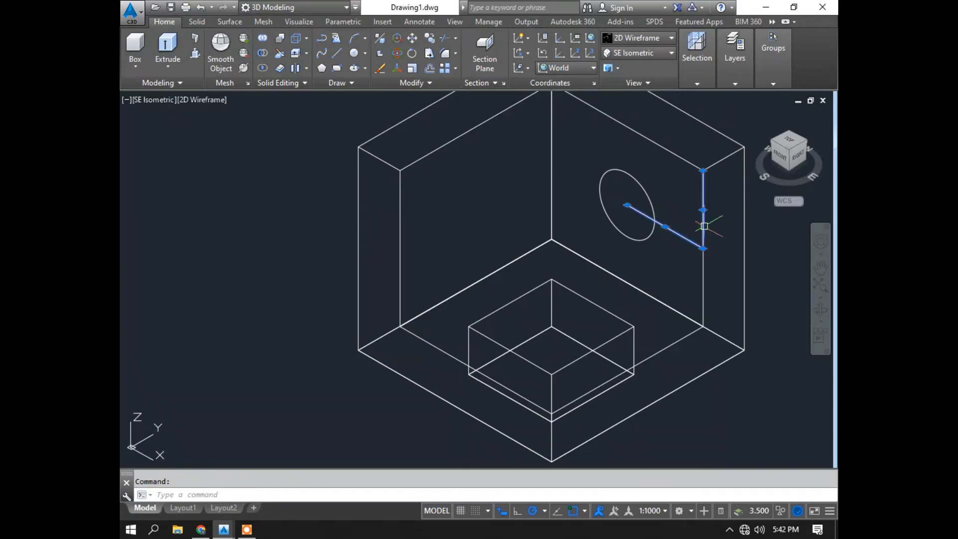
pyautogui.scroll(-2, 703, 226)
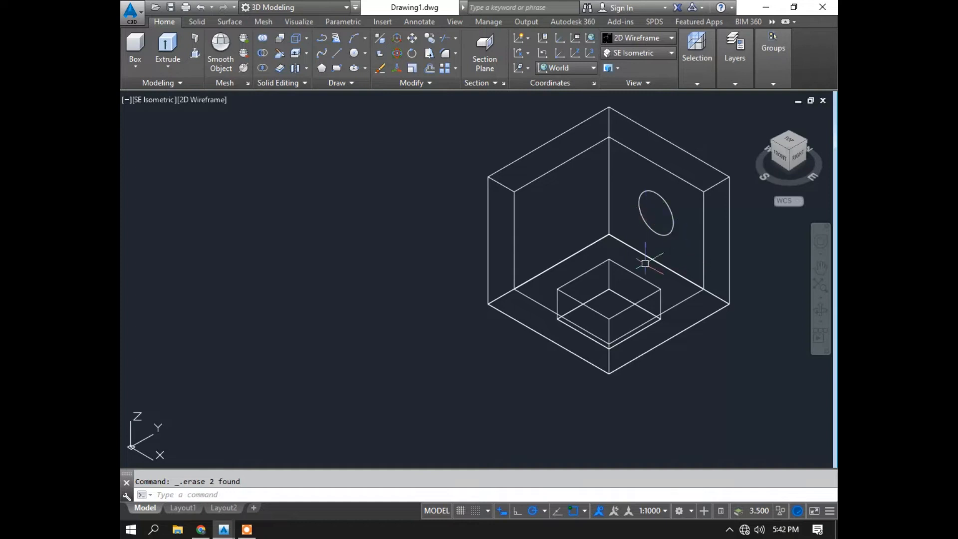
# - Dimension the base's front bottom edge along X, placing the dimension line outside the part
pyautogui.click(413, 22)
pyautogui.click(330, 49)
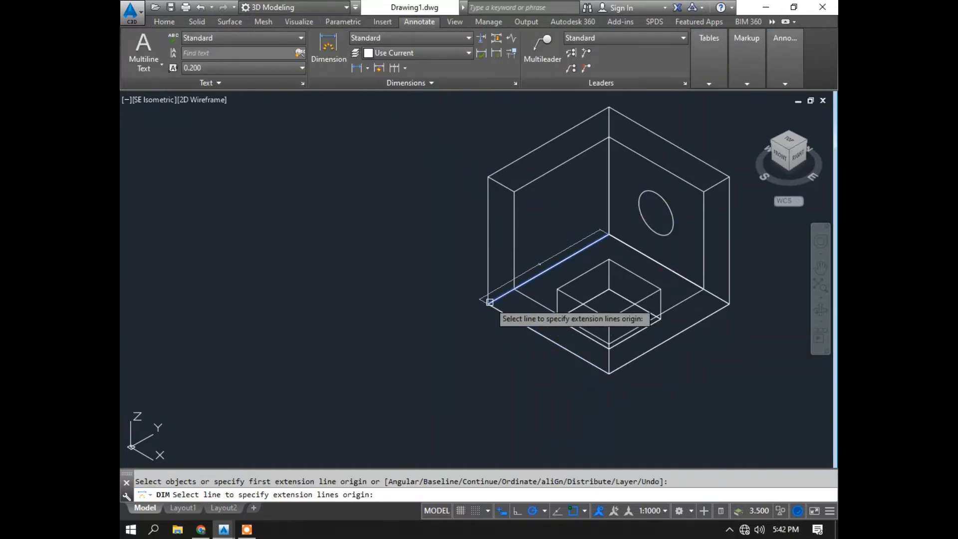
pyautogui.scroll(4, 489, 303)
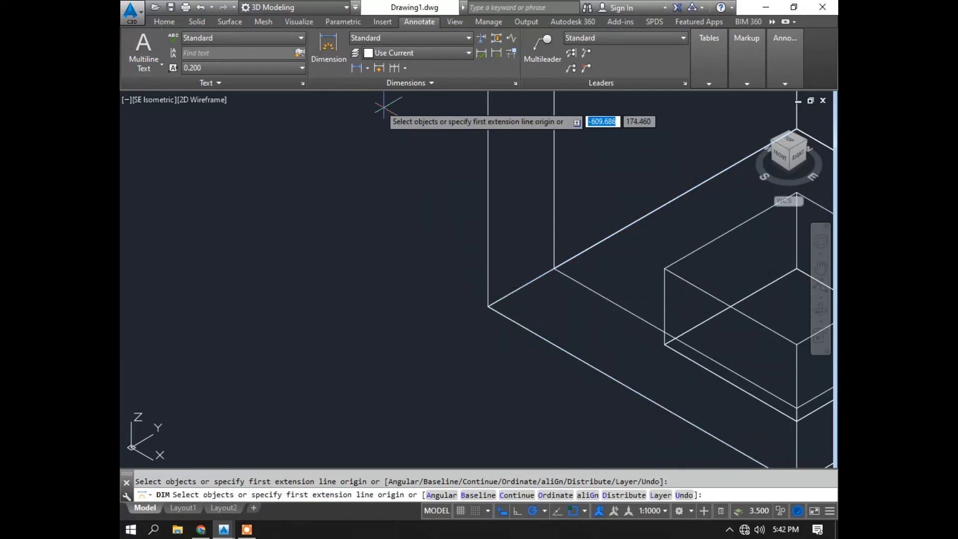
pyautogui.click(325, 64)
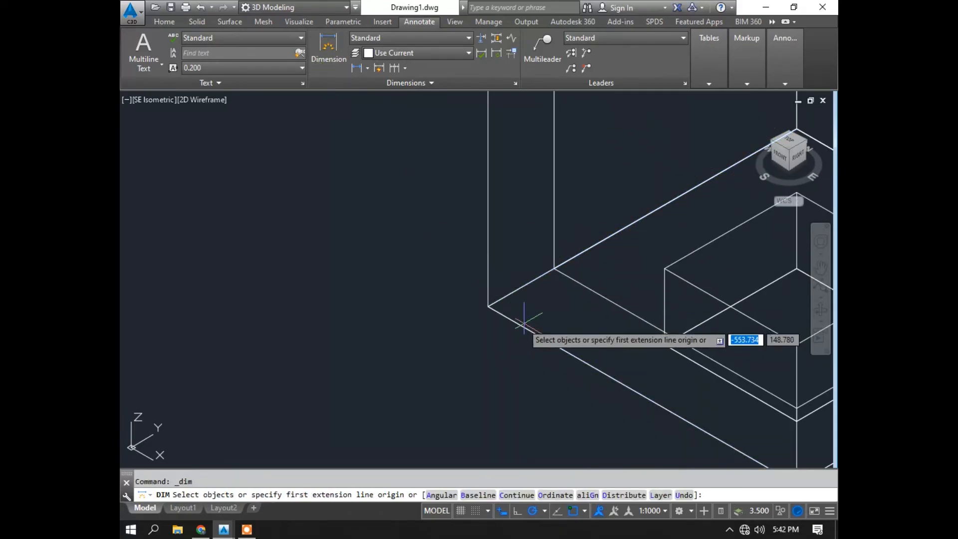
pyautogui.click(491, 310)
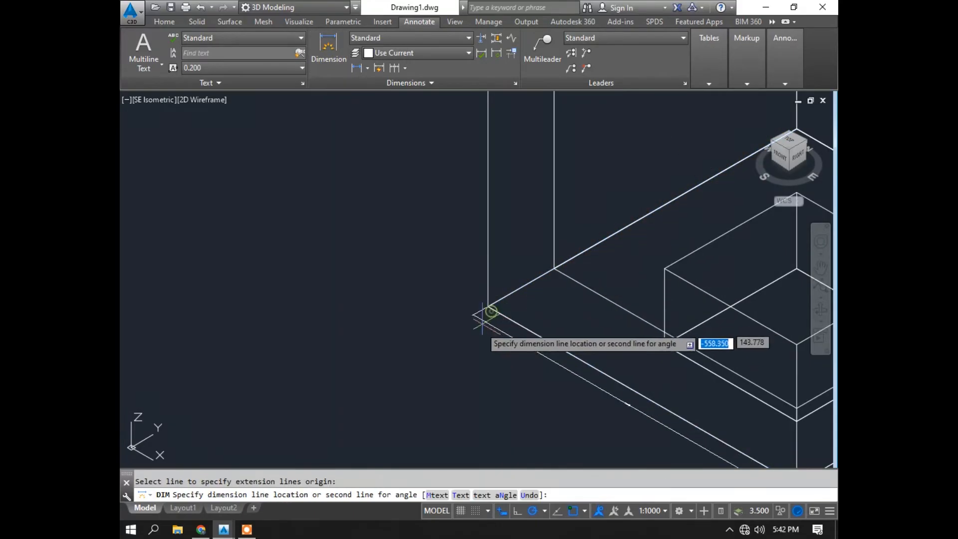
pyautogui.moveTo(530, 413)
pyautogui.mouseDown(button='middle')
pyautogui.moveTo(504, 286)
pyautogui.moveTo(534, 224)
pyautogui.mouseUp(button='middle')
pyautogui.scroll(6, 543, 227)
pyautogui.scroll(-5, 579, 210)
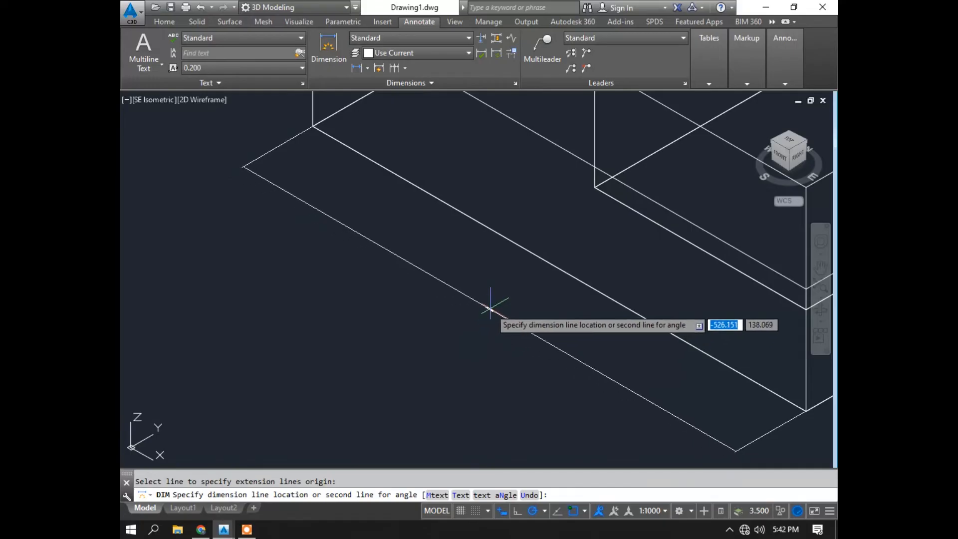
pyautogui.click(472, 320)
pyautogui.scroll(-7, 687, 359)
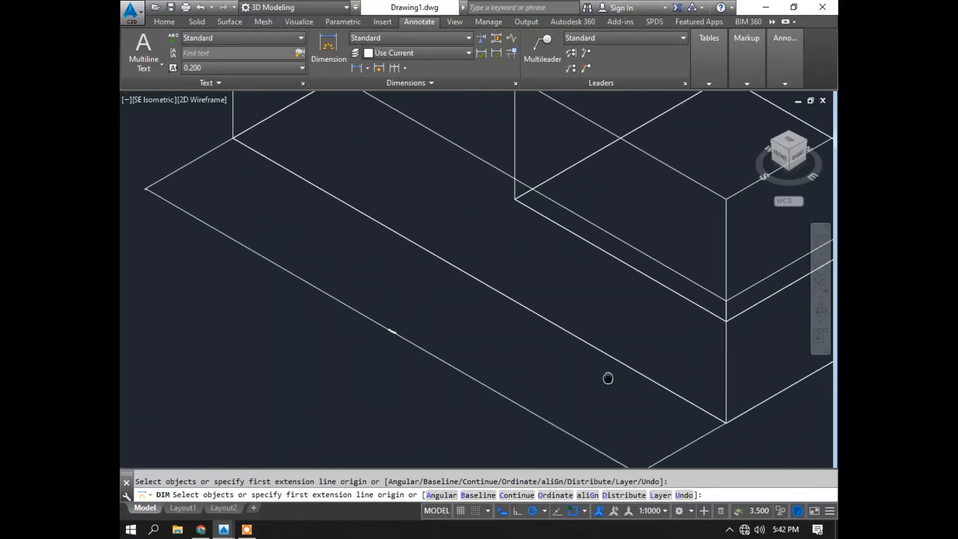
# - Dimension the base's bottom edge along Y, placing the dimension line outside the part
pyautogui.press('Return')
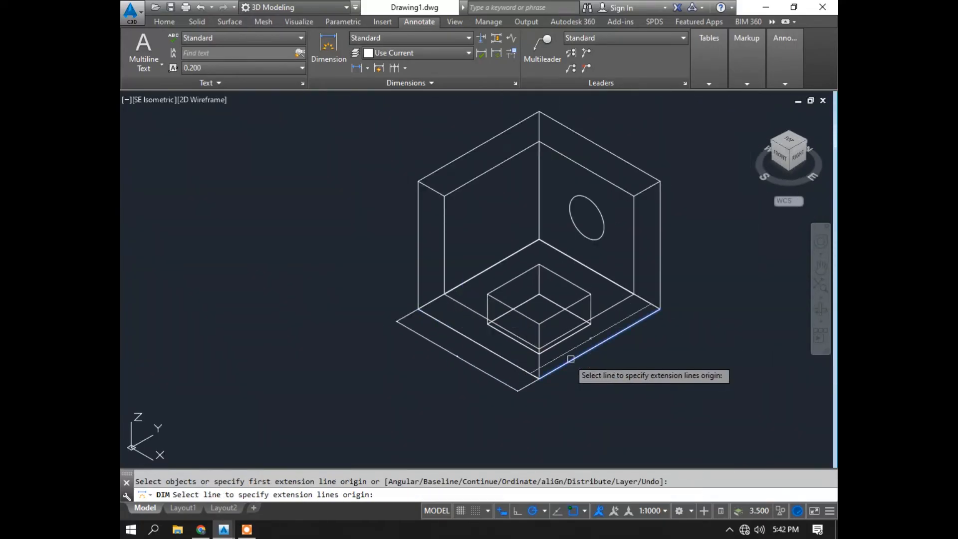
pyautogui.click(571, 360)
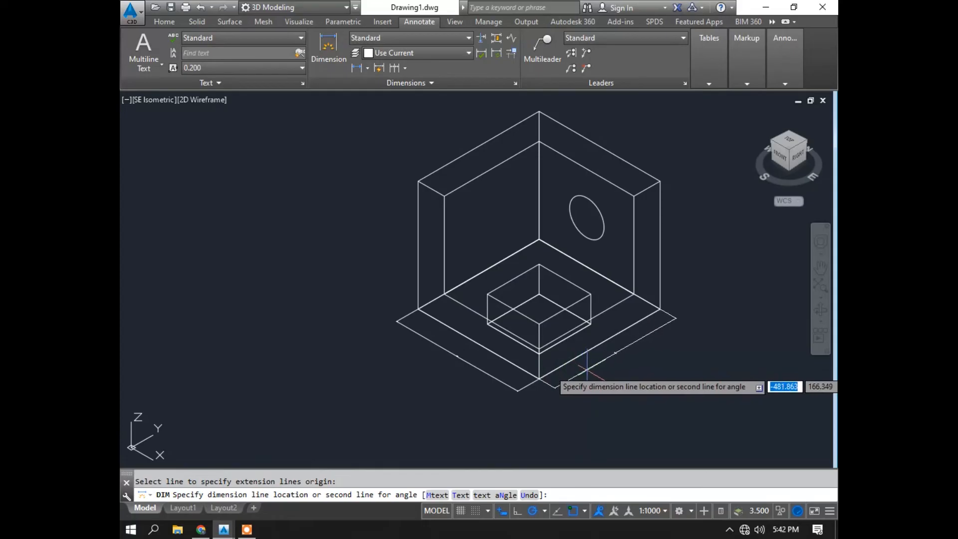
pyautogui.click(633, 355)
pyautogui.scroll(5, 635, 358)
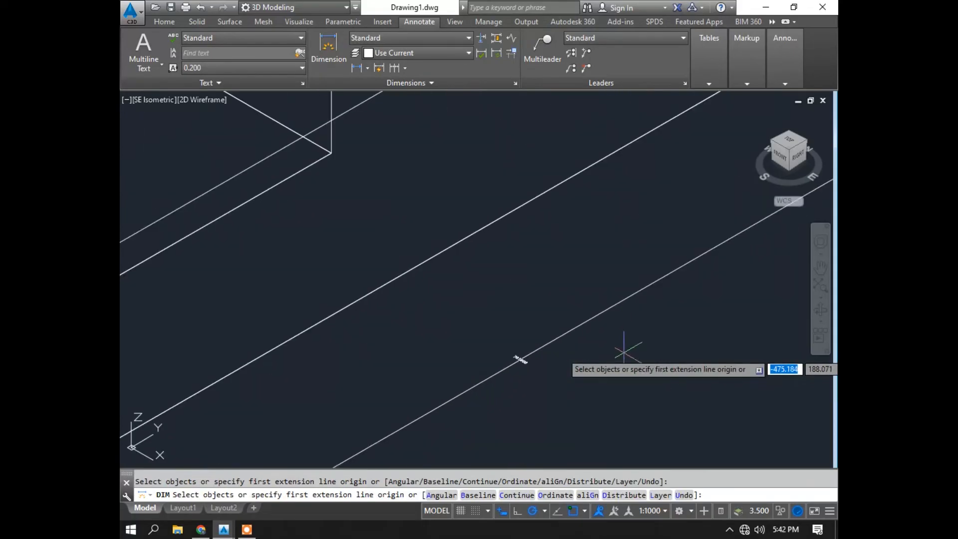
pyautogui.scroll(-5, 506, 358)
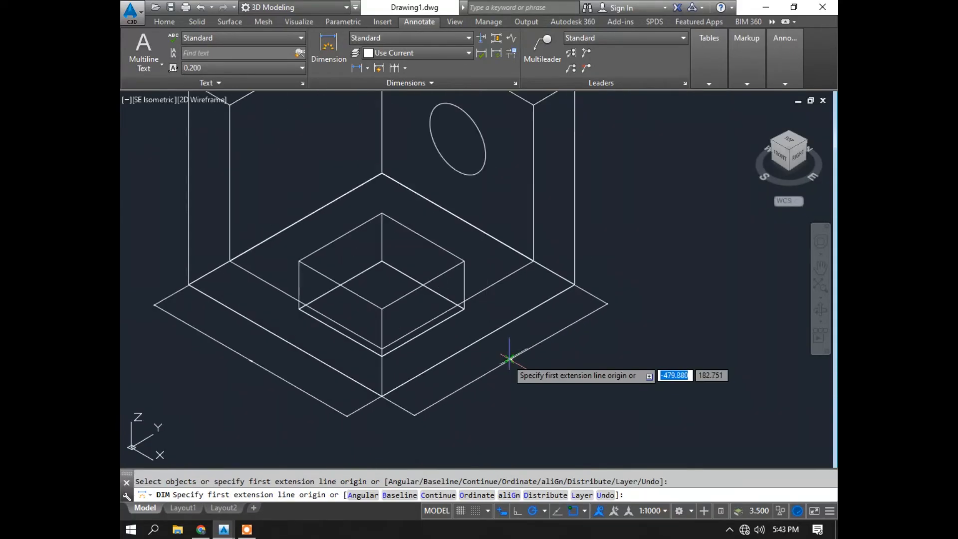
pyautogui.press('Return')
pyautogui.click(575, 220)
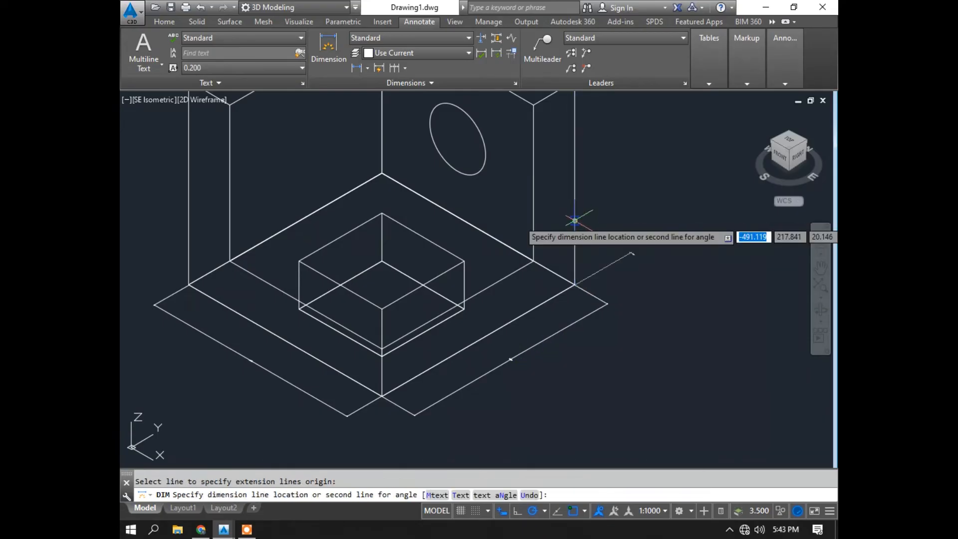
pyautogui.scroll(5, 638, 242)
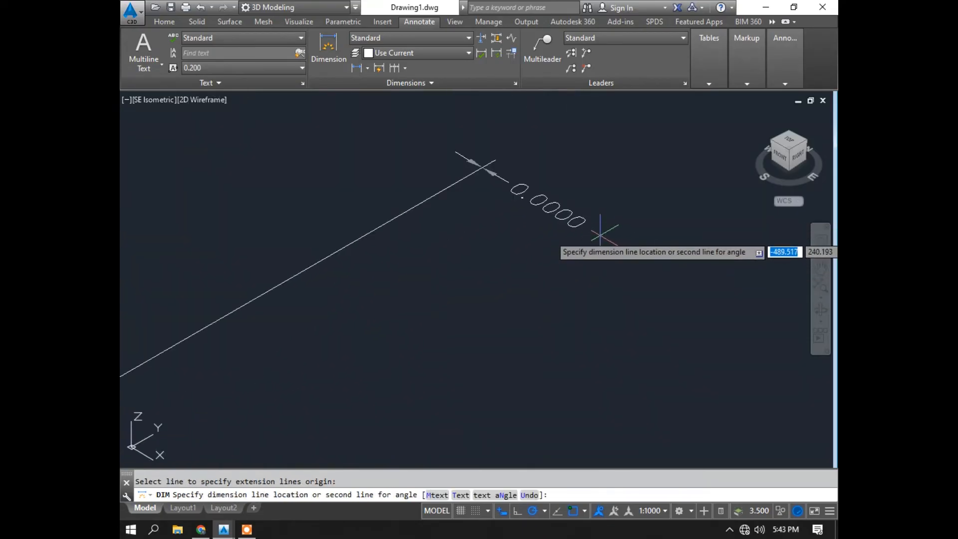
pyautogui.scroll(-5, 601, 231)
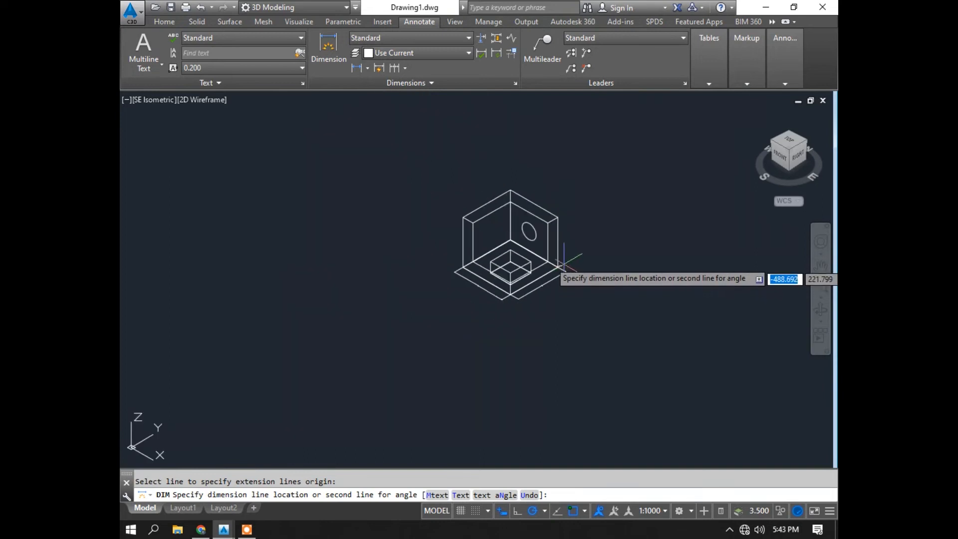
pyautogui.press('Escape')
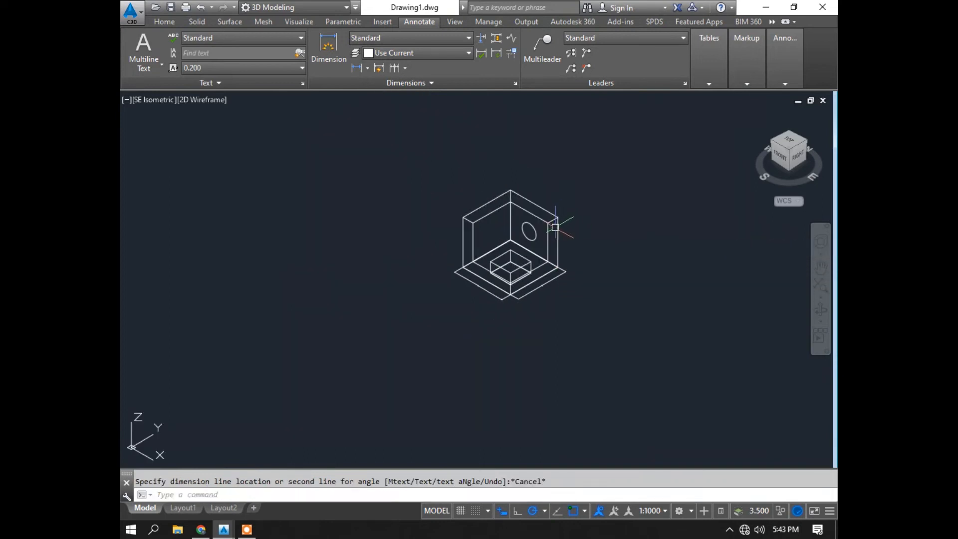
# - Dimension the square opening's rear top edge along X, placing the dimension line just outside the opening on the base
pyautogui.click(329, 61)
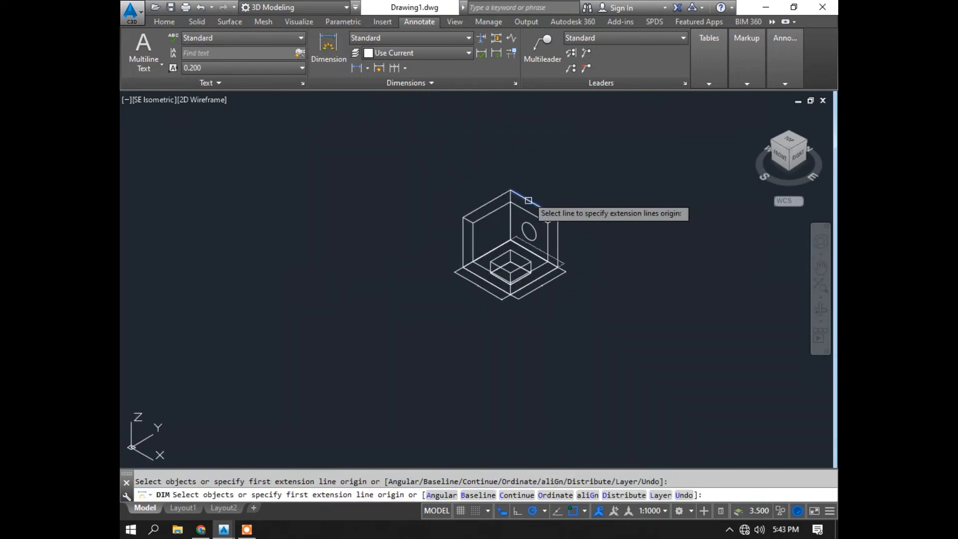
pyautogui.scroll(4, 544, 227)
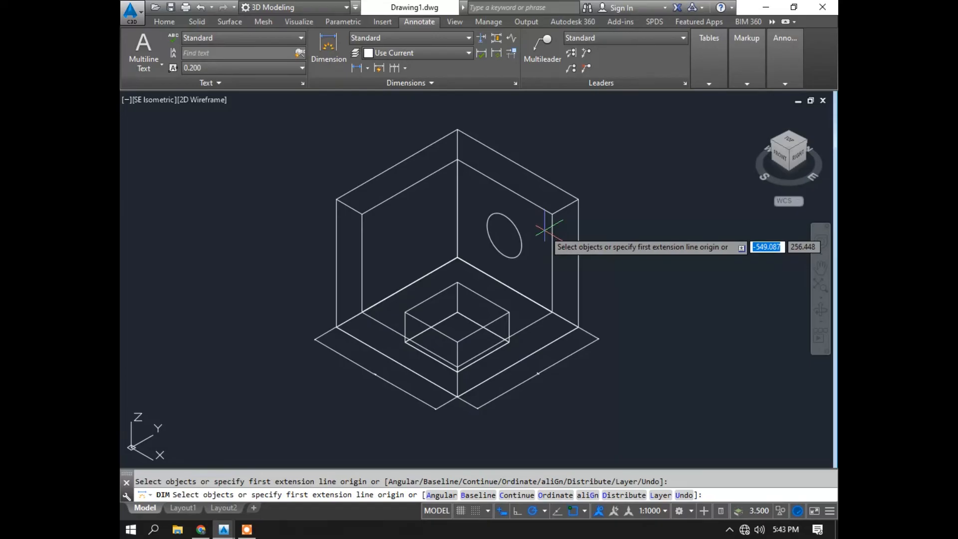
pyautogui.click(485, 301)
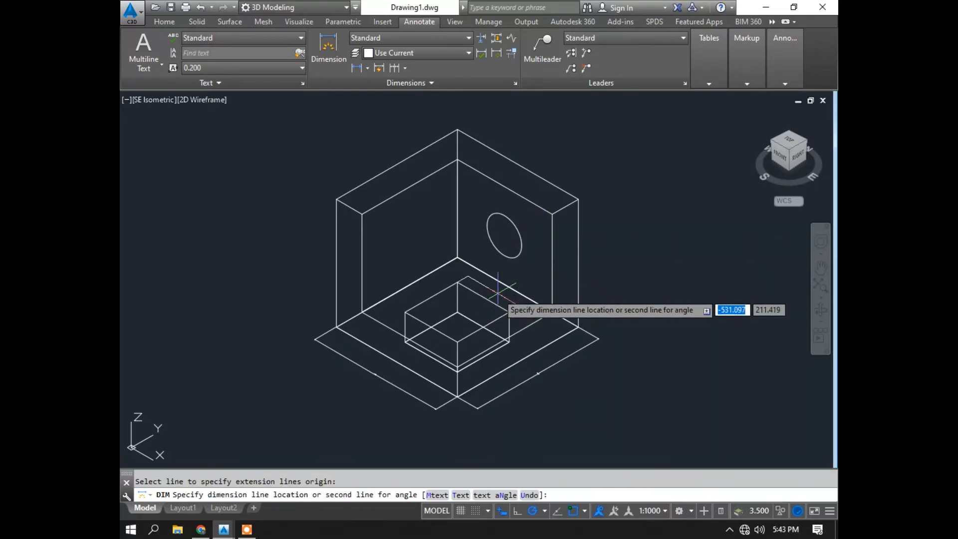
pyautogui.scroll(3, 497, 292)
pyautogui.scroll(4, 498, 292)
pyautogui.scroll(-6, 493, 289)
pyautogui.click(484, 284)
# - Dimension the square opening's rear top edge along Y, placing the dimension line just outside the opening on the base
pyautogui.press('Return')
pyautogui.click(317, 259)
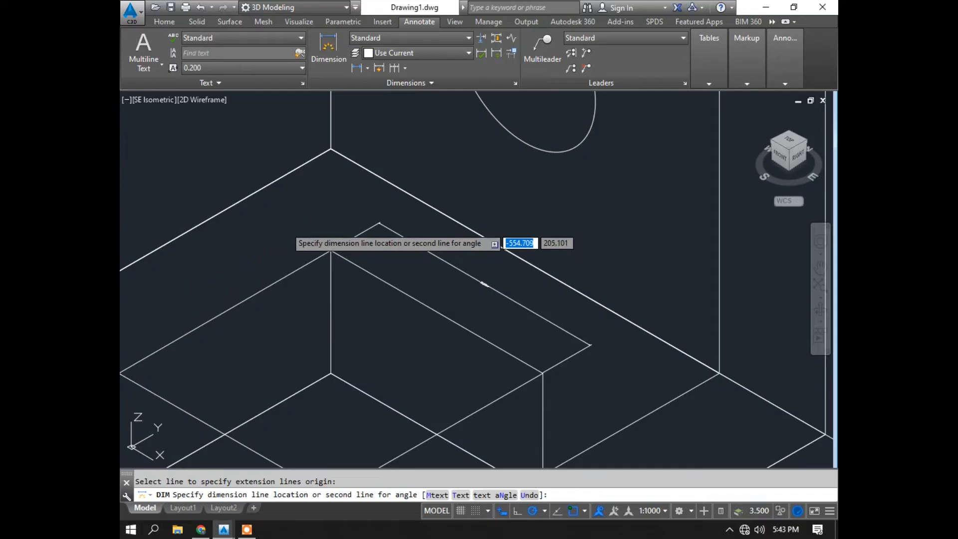
pyautogui.click(285, 223)
pyautogui.scroll(-5, 284, 224)
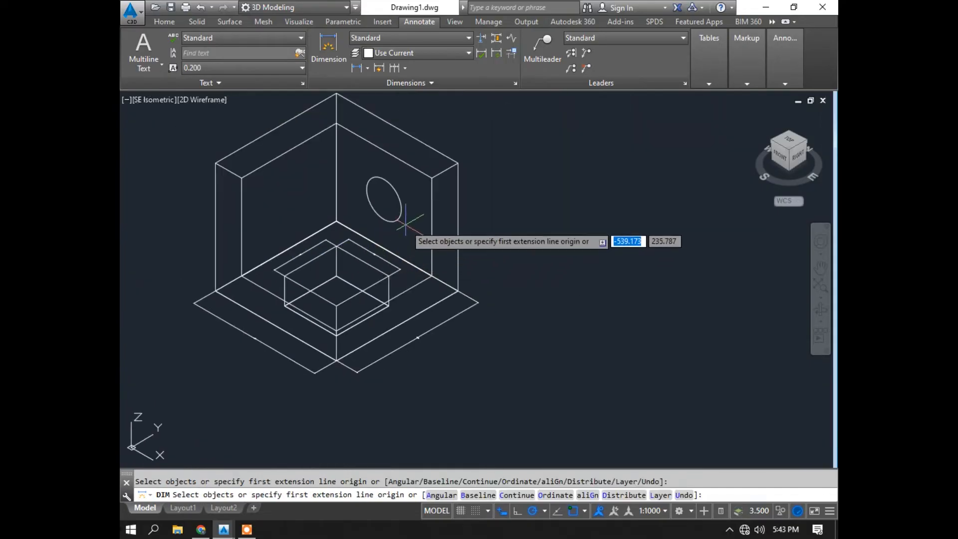
# - Dimension the Y-direction wall's inner bottom edge, placing the dimension line on the wall's inner face above that edge
pyautogui.press('Return')
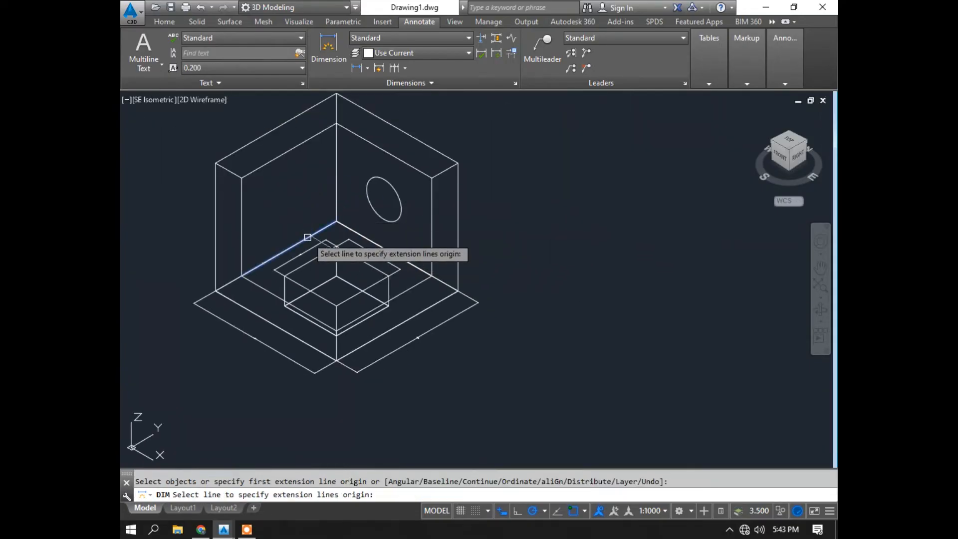
pyautogui.click(308, 237)
pyautogui.scroll(8, 298, 226)
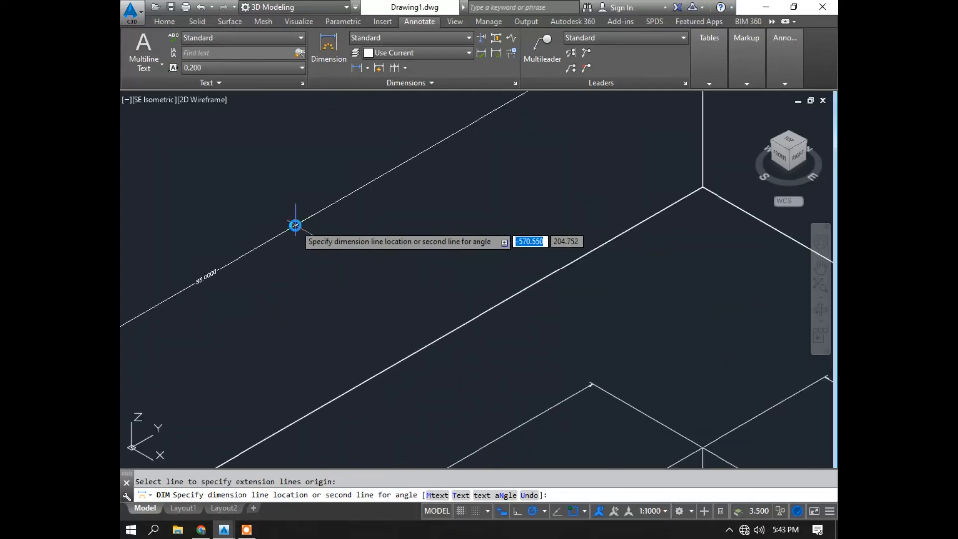
pyautogui.scroll(-3, 296, 225)
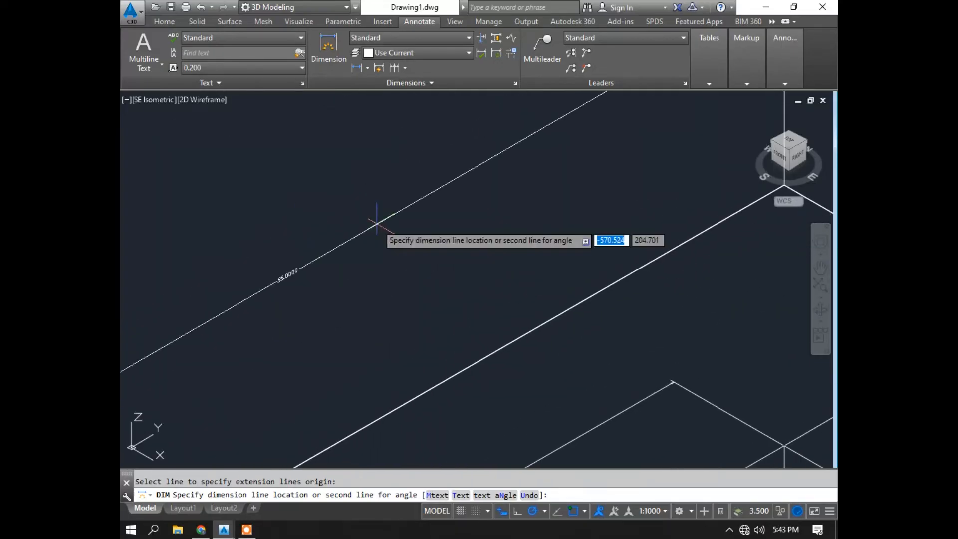
pyautogui.scroll(-4, 377, 224)
pyautogui.click(376, 219)
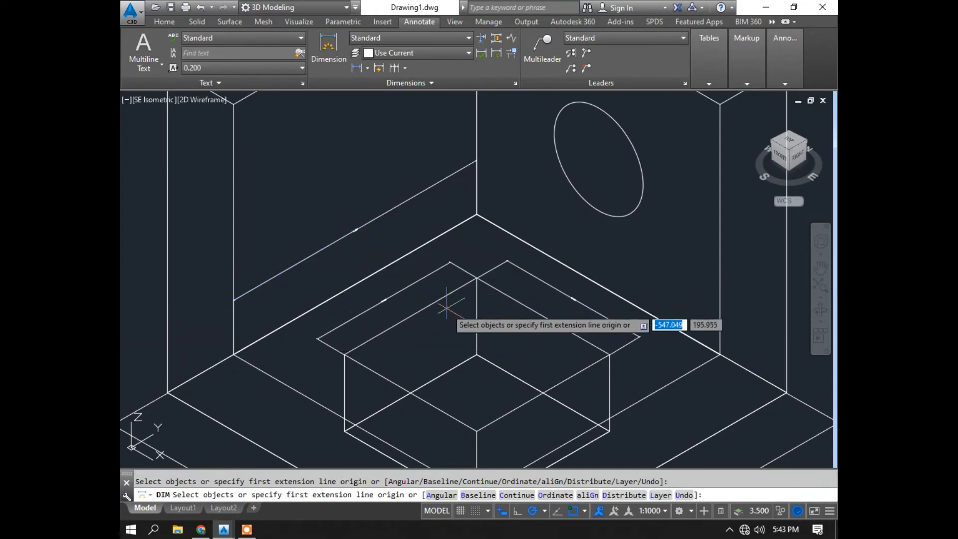
pyautogui.scroll(-2, 345, 343)
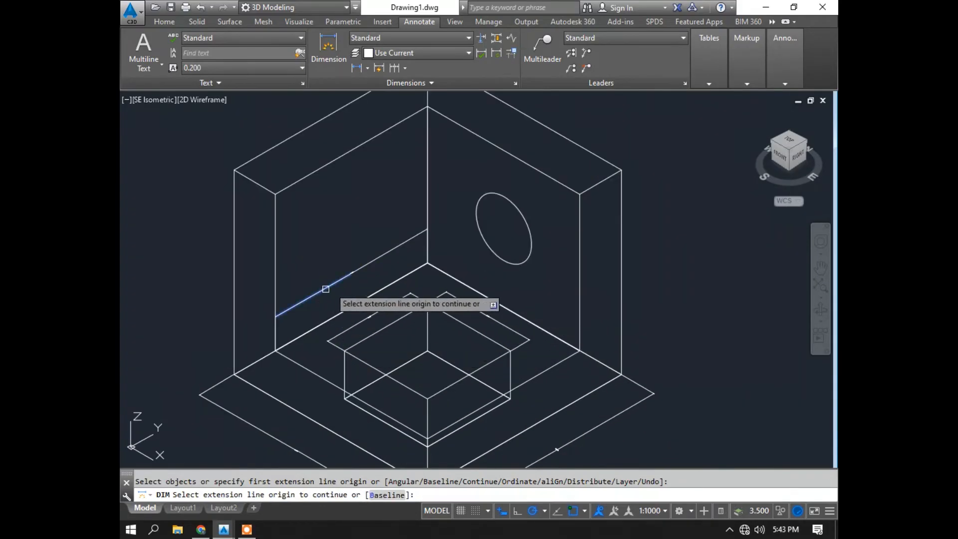
# - Fillet the top edge at the free end of the Y-direction wall to round its corner
pyautogui.click(172, 23)
pyautogui.click(440, 56)
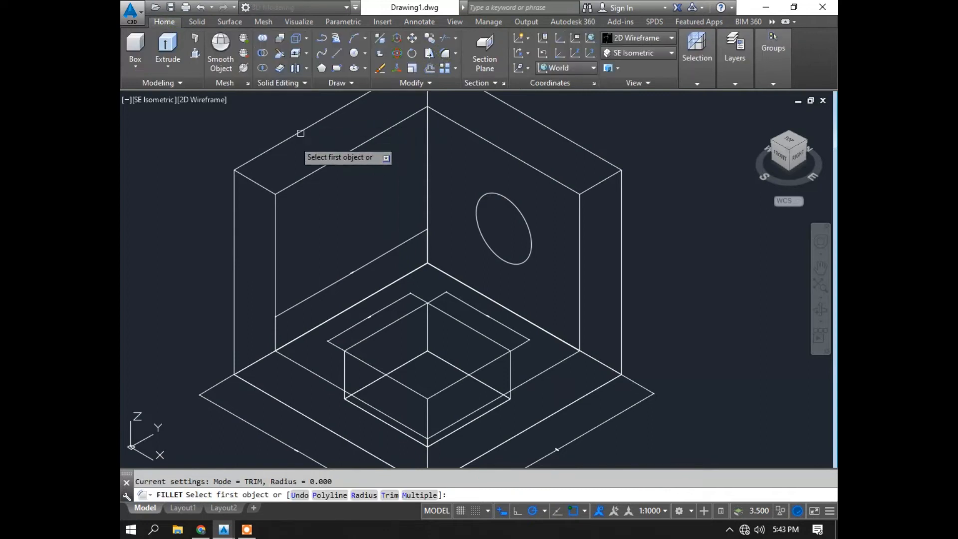
pyautogui.click(248, 176)
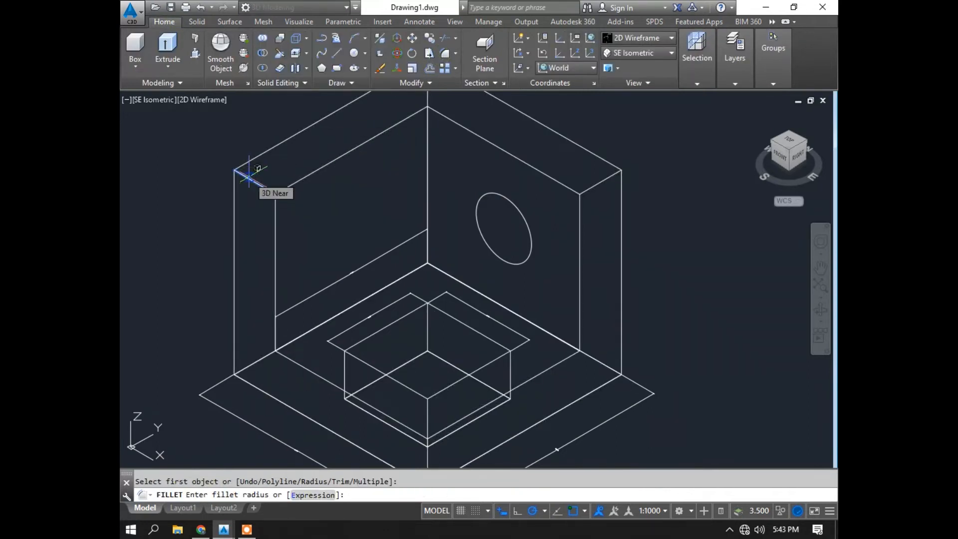
pyautogui.press('Return')
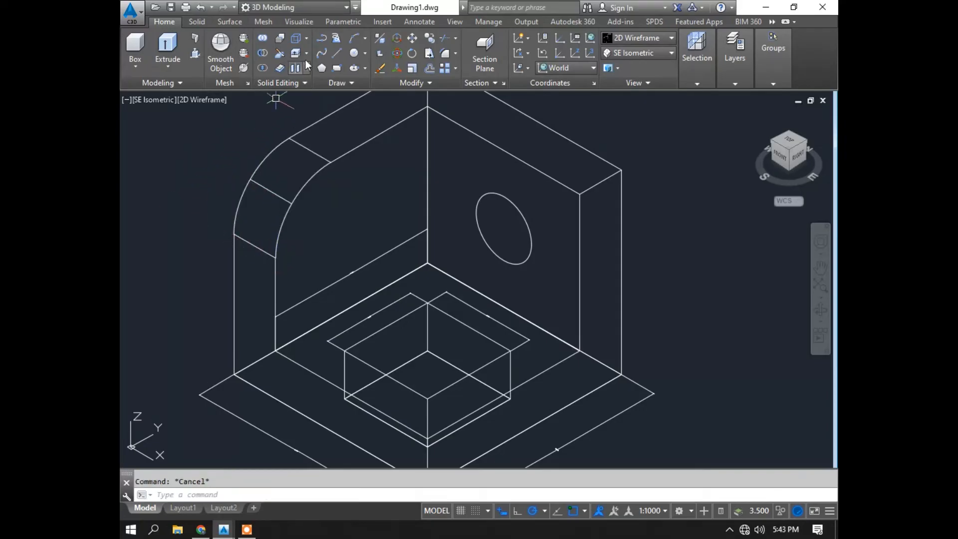
# - Dimension the thickness of the filleted Y-direction wall, placing the dimension line low on its end face
pyautogui.click(414, 22)
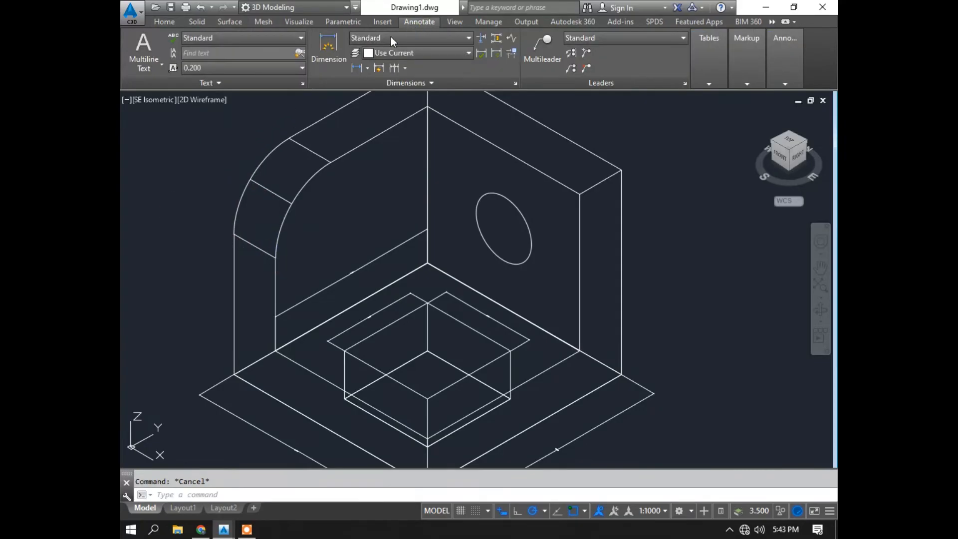
pyautogui.click(332, 61)
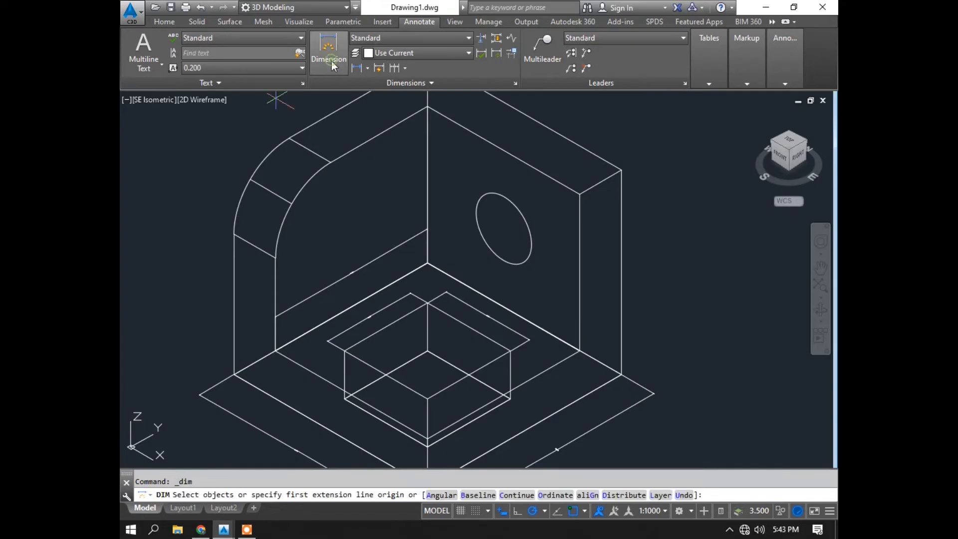
pyautogui.click(251, 247)
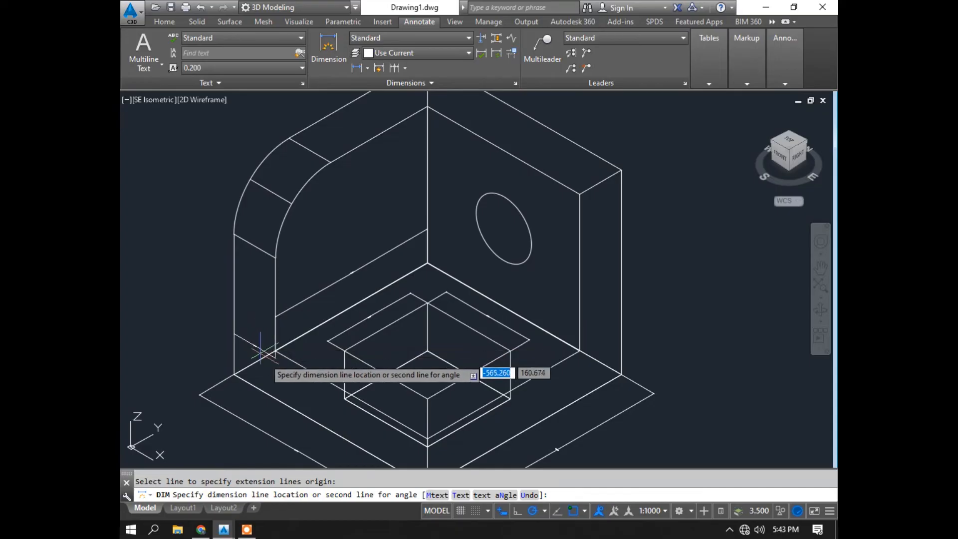
pyautogui.scroll(2, 253, 349)
pyautogui.scroll(3, 253, 349)
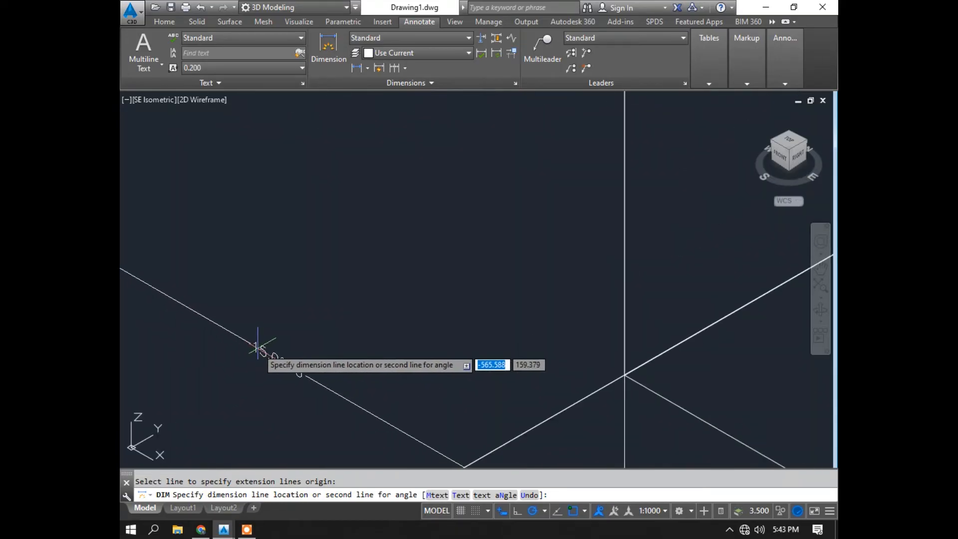
pyautogui.scroll(-3, 258, 348)
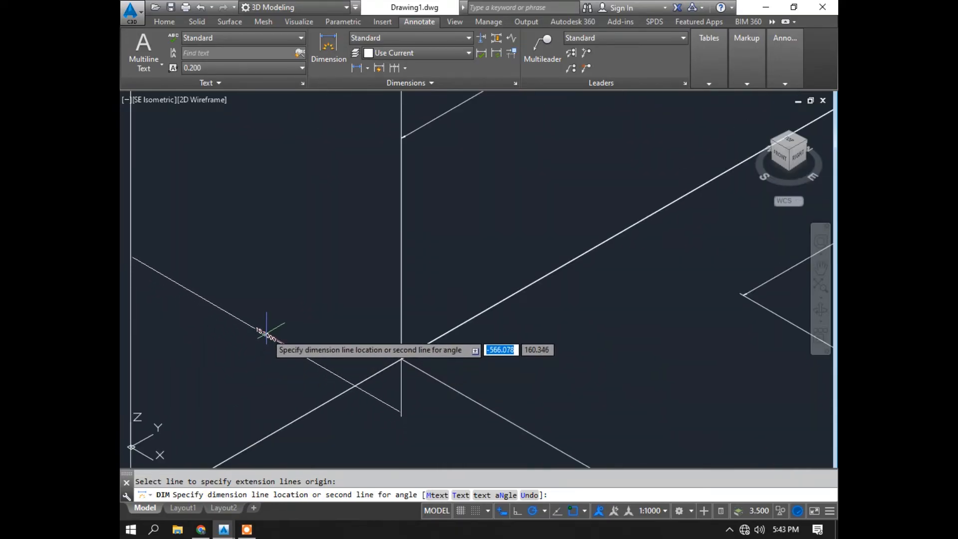
pyautogui.click(268, 329)
pyautogui.scroll(-5, 466, 246)
# - Dimension the thickness of the X-direction wall from its top end edge, placing the dimension line on the end face below it
pyautogui.moveTo(707, 257); pyautogui.dragTo(495, 312, button='middle')
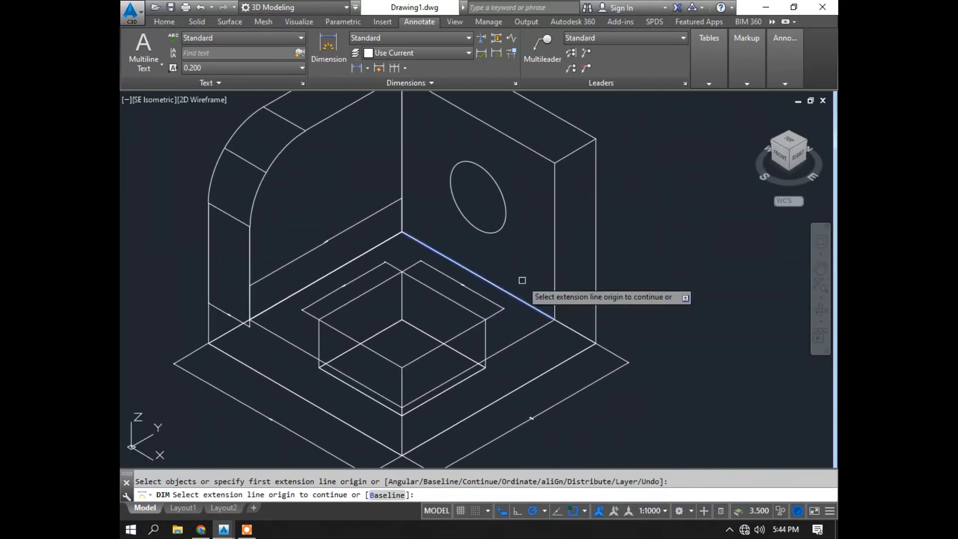
pyautogui.click(574, 154)
pyautogui.scroll(5, 576, 204)
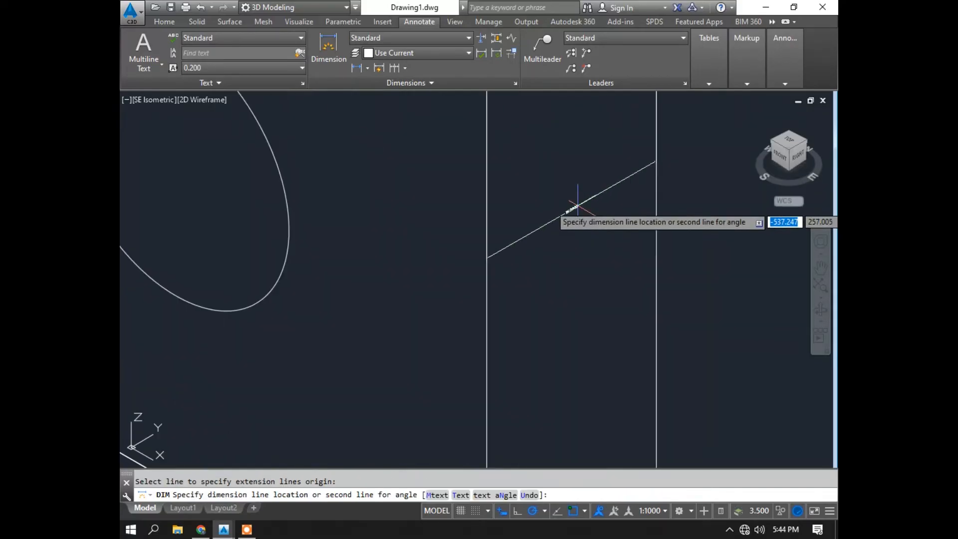
pyautogui.scroll(4, 579, 180)
pyautogui.scroll(-2, 573, 159)
pyautogui.scroll(-6, 580, 153)
pyautogui.moveTo(579, 152); pyautogui.dragTo(574, 193, button='middle')
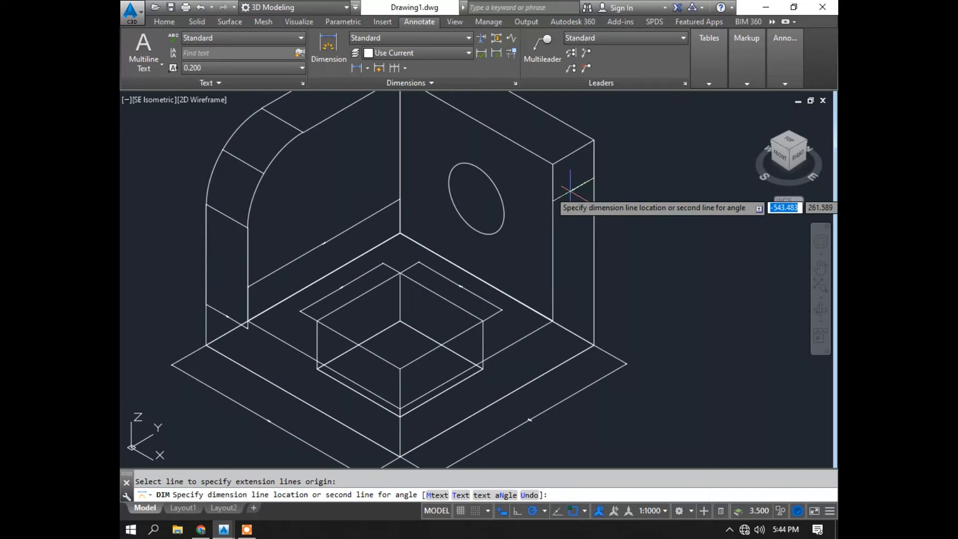
pyautogui.click(564, 188)
pyautogui.scroll(6, 566, 184)
pyautogui.scroll(-4, 564, 174)
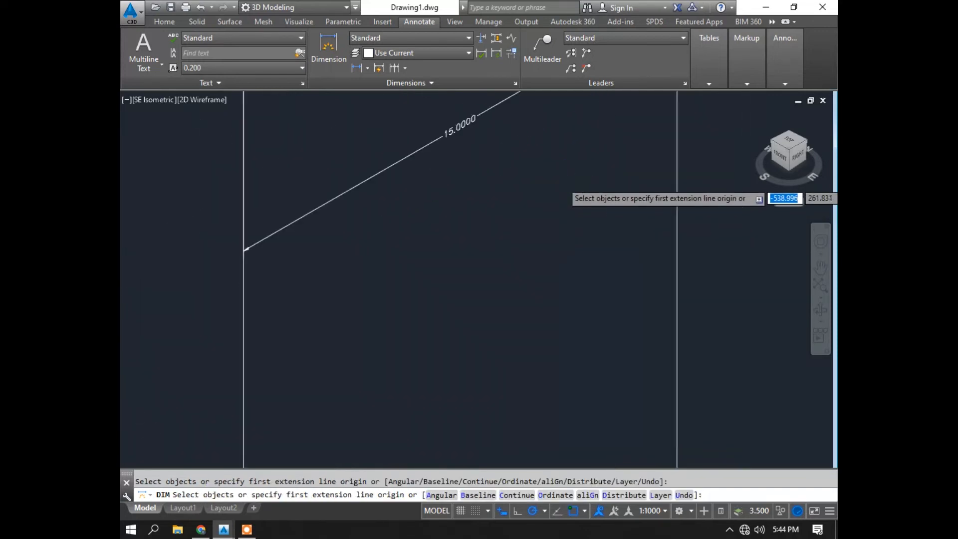
pyautogui.scroll(-6, 565, 180)
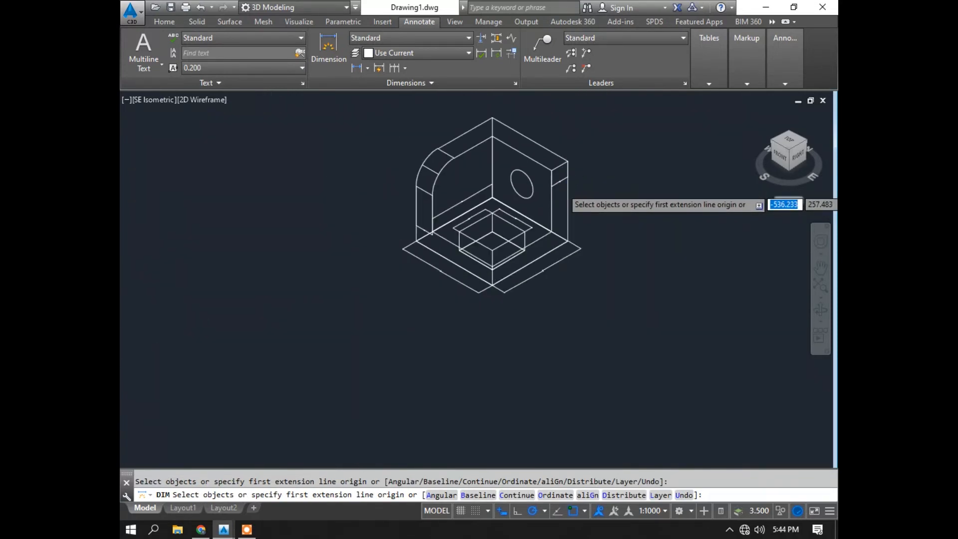
pyautogui.scroll(-4, 562, 186)
pyautogui.scroll(9, 559, 195)
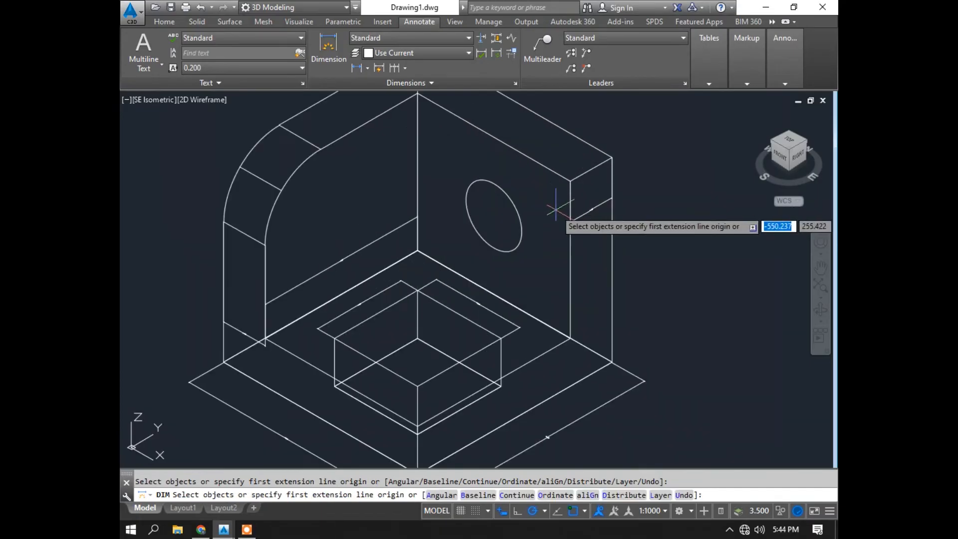
# - Dimension the X-direction wall's outer vertical edge, placing the dimension line within the wall's end face
pyautogui.click(612, 229)
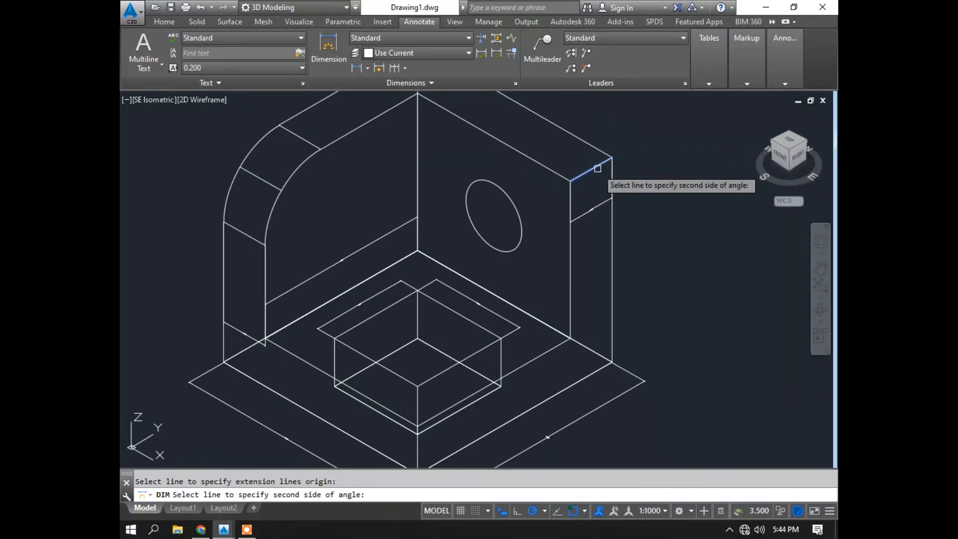
pyautogui.scroll(5, 598, 173)
pyautogui.moveTo(598, 173); pyautogui.dragTo(558, 6, button='middle')
pyautogui.scroll(-2, 535, 162)
pyautogui.moveTo(534, 163); pyautogui.dragTo(526, 49, button='middle')
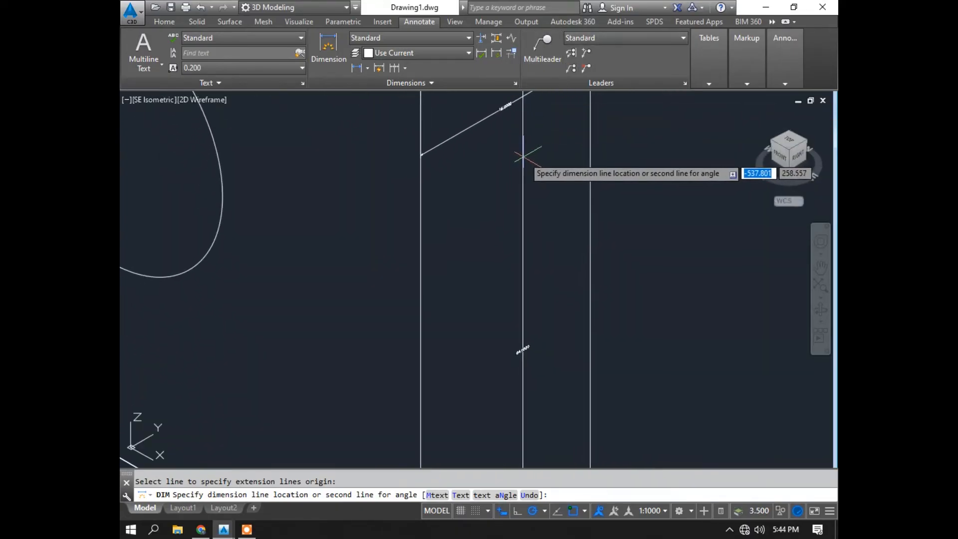
pyautogui.press('Escape')
pyautogui.scroll(-4, 529, 160)
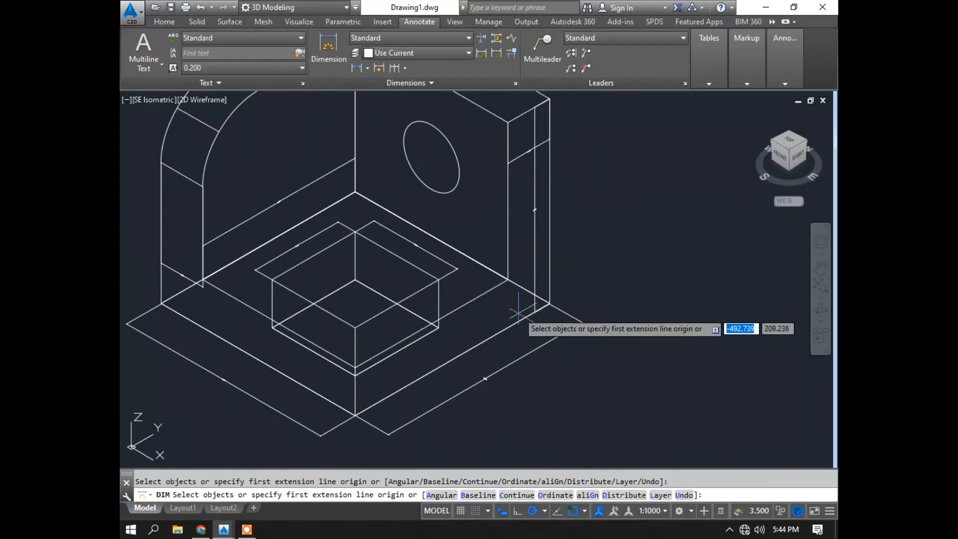
# - Try to continue the vertical wall dimension from the wall's lower outer corner
pyautogui.click(534, 285)
pyautogui.press('Escape')
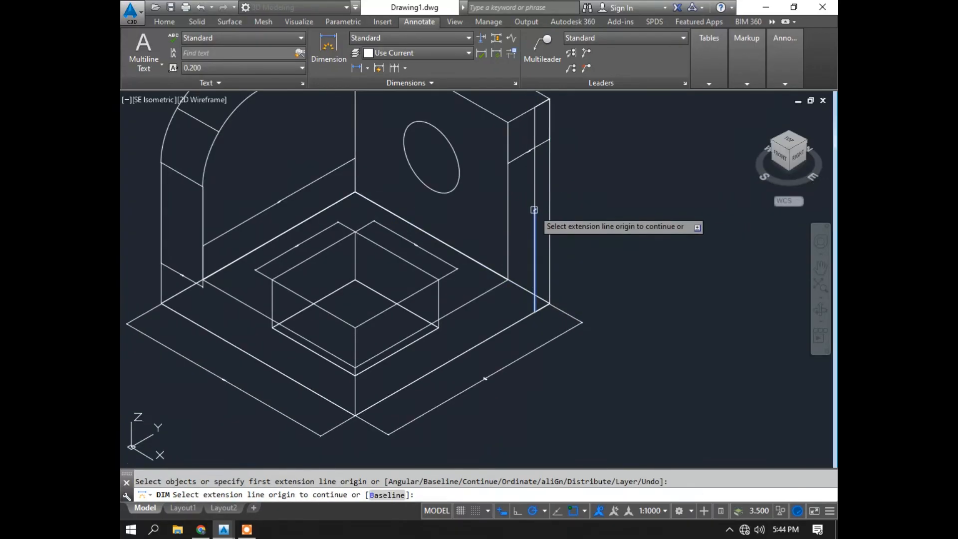
pyautogui.click(536, 204)
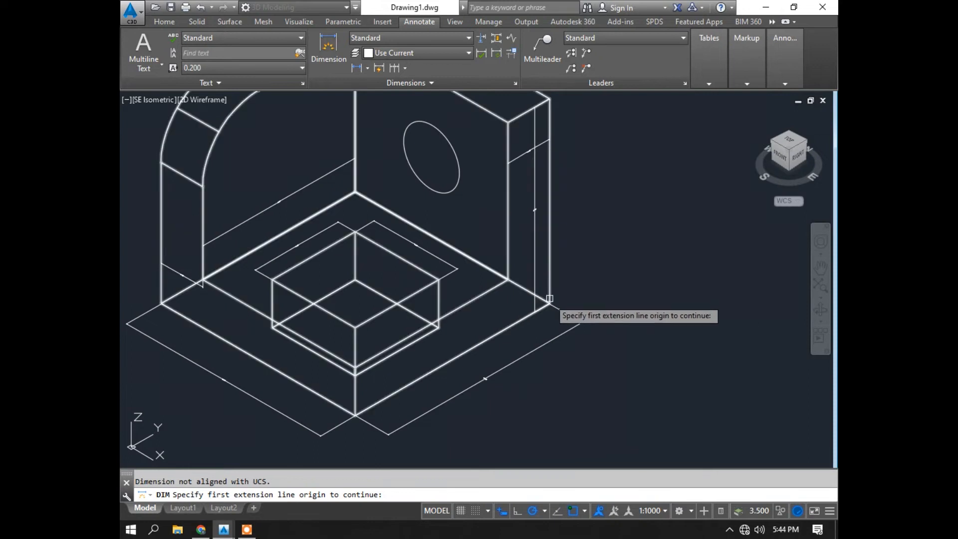
pyautogui.click(546, 305)
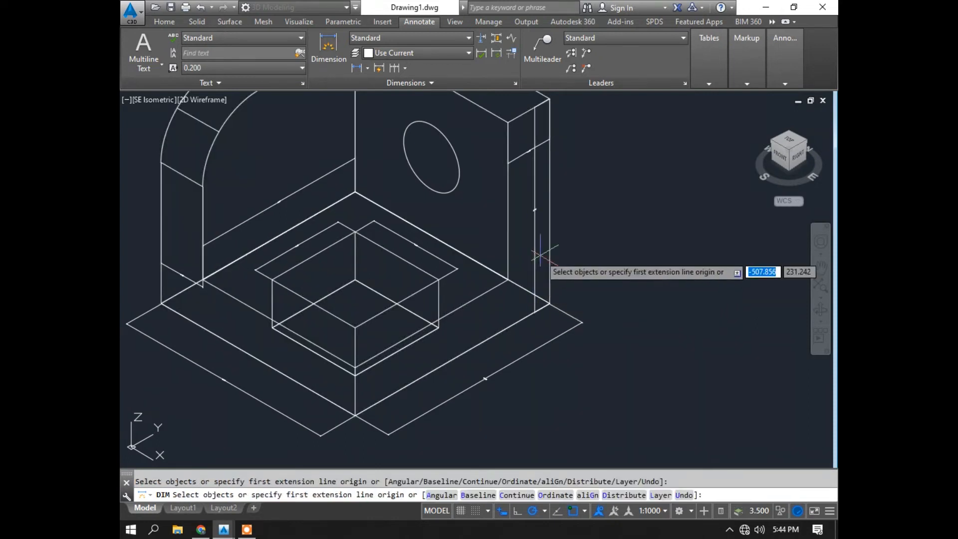
# - Cancel the unfinished dimension and undo the X-direction wall's dimensions and the filleted wall's thickness dimension
pyautogui.click(534, 256)
pyautogui.click(533, 256)
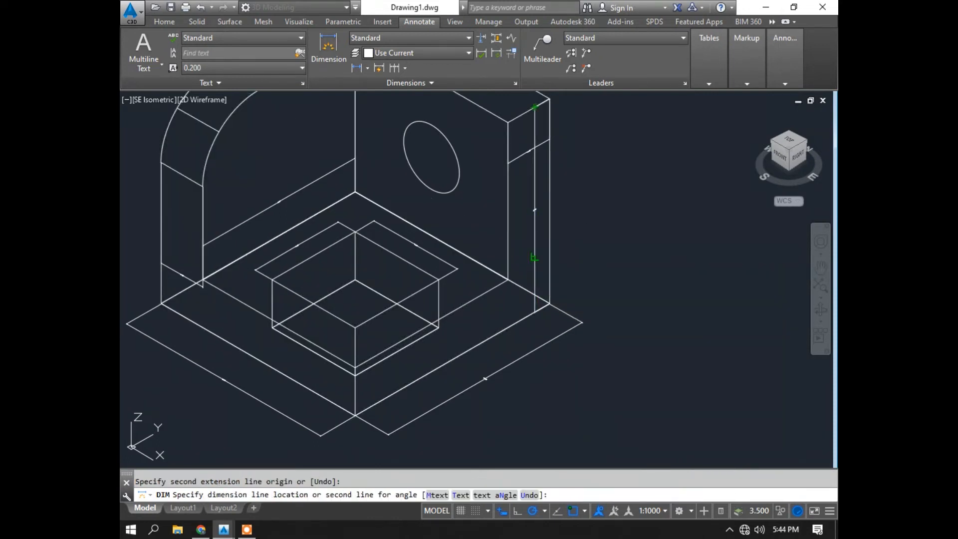
pyautogui.hotkey('ctrl', 'z')
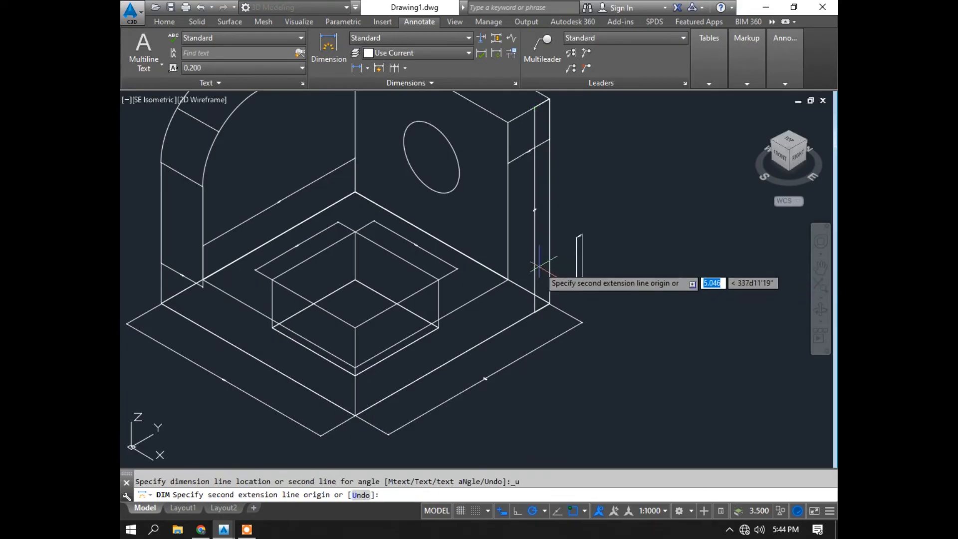
pyautogui.hotkey('ctrl', 'z')
pyautogui.press('Escape')
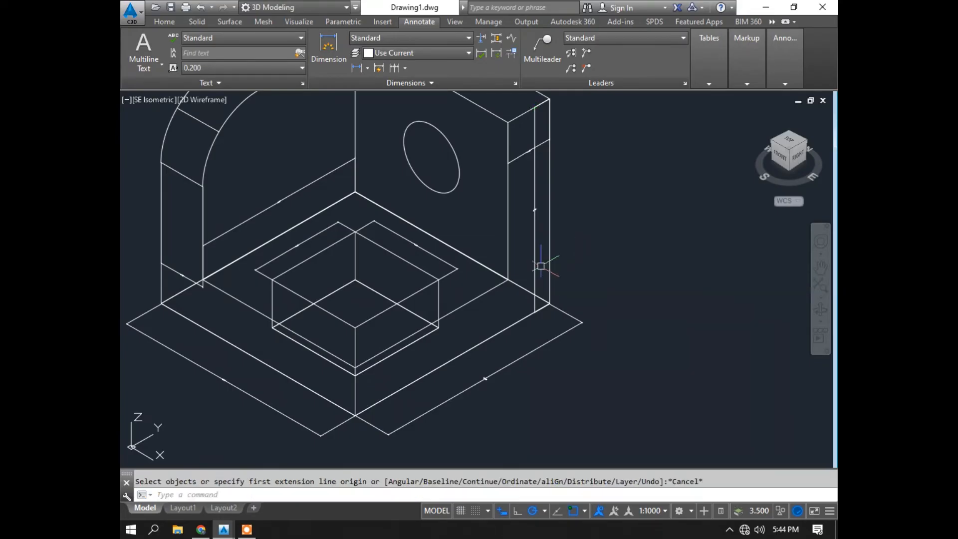
pyautogui.moveTo(541, 266); pyautogui.dragTo(613, 337, button='middle')
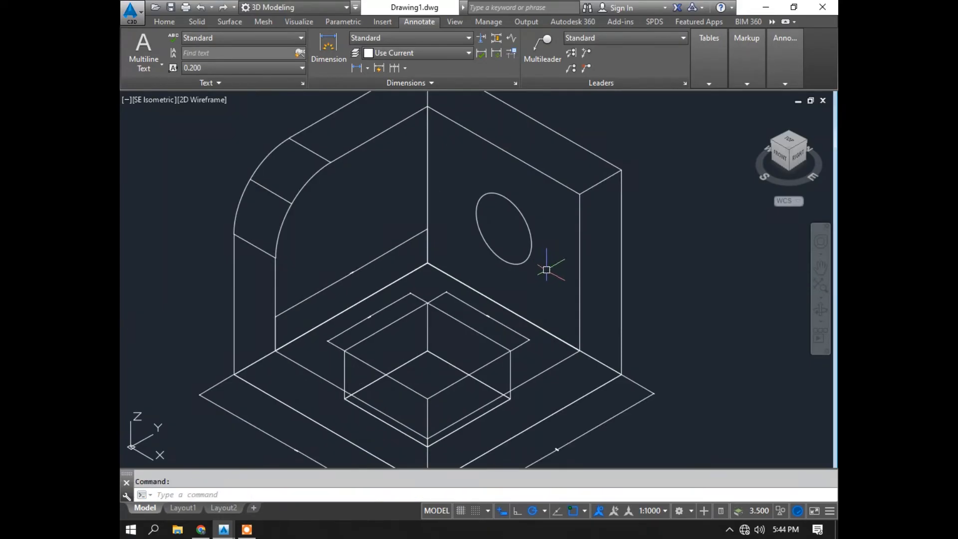
pyautogui.moveTo(350, 265); pyautogui.dragTo(348, 207, button='middle')
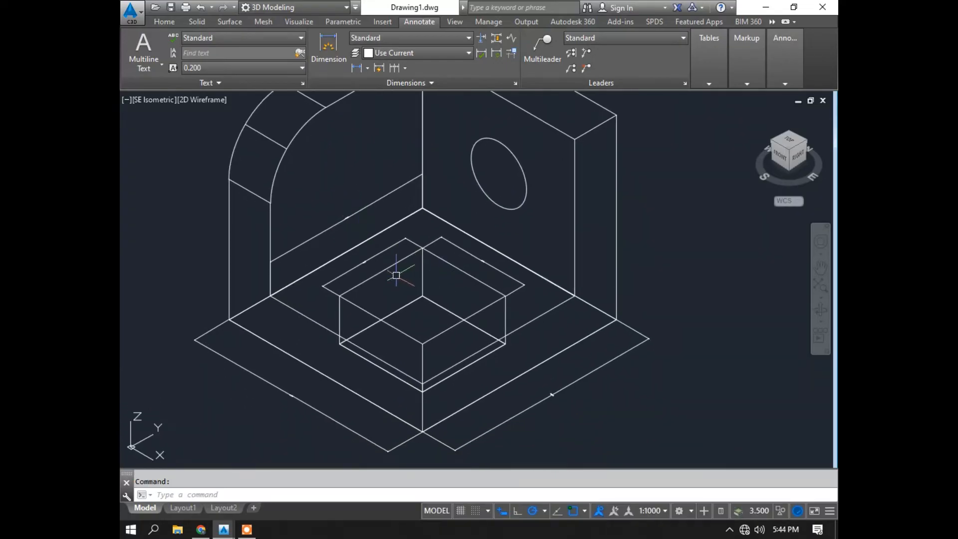
pyautogui.scroll(6, 299, 282)
pyautogui.scroll(-8, 368, 291)
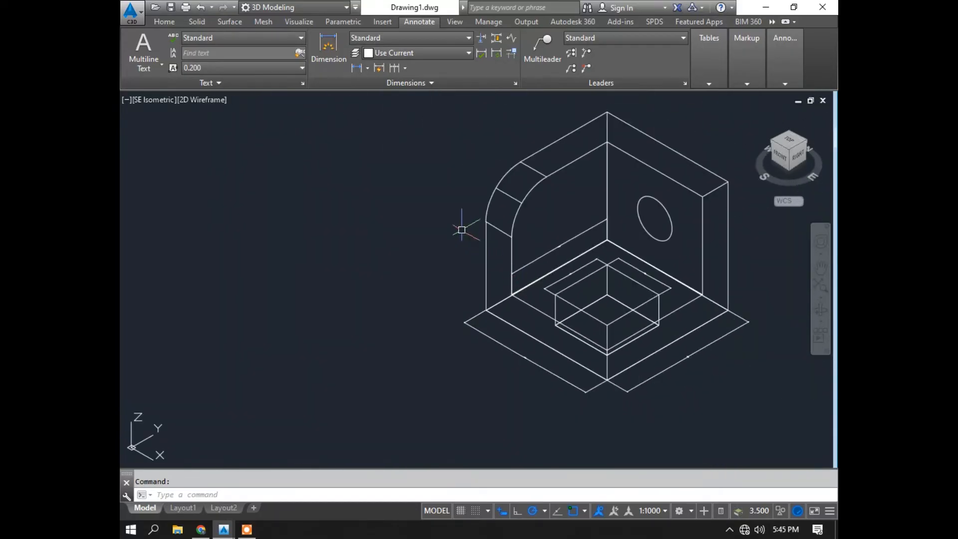
# - Dimension the filleted wall's thickness from the edge where the fillet starts, placing the dimension line low on its end face
pyautogui.click(329, 47)
pyautogui.scroll(3, 487, 244)
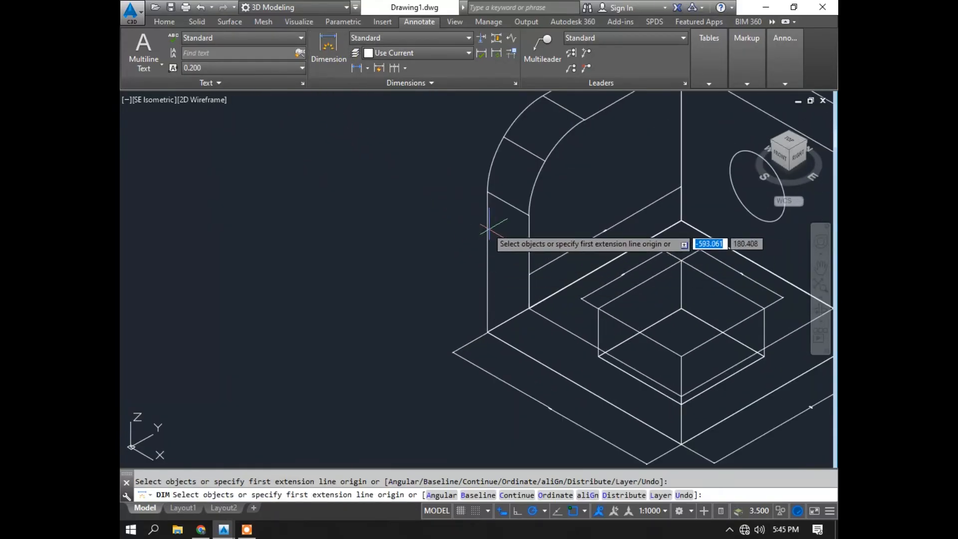
pyautogui.click(494, 198)
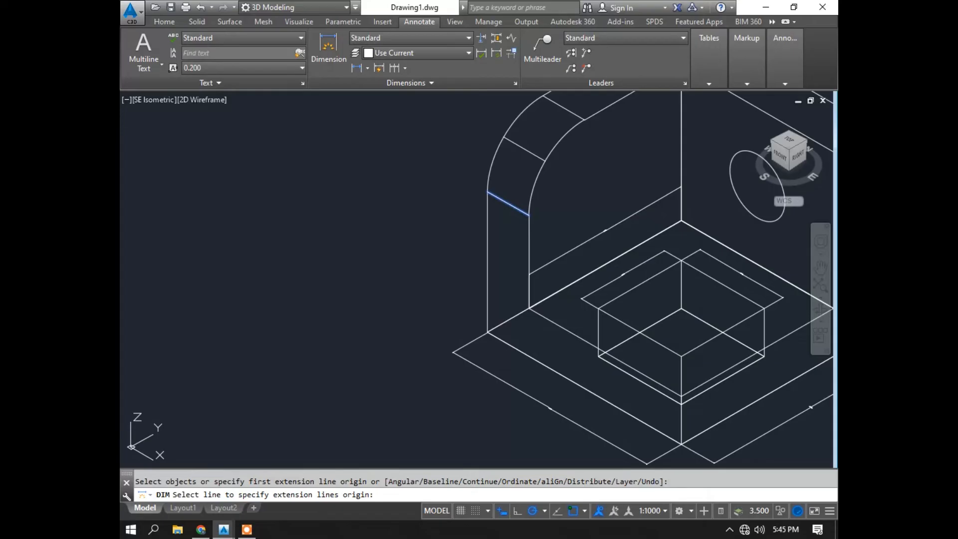
pyautogui.click(510, 303)
pyautogui.scroll(5, 509, 305)
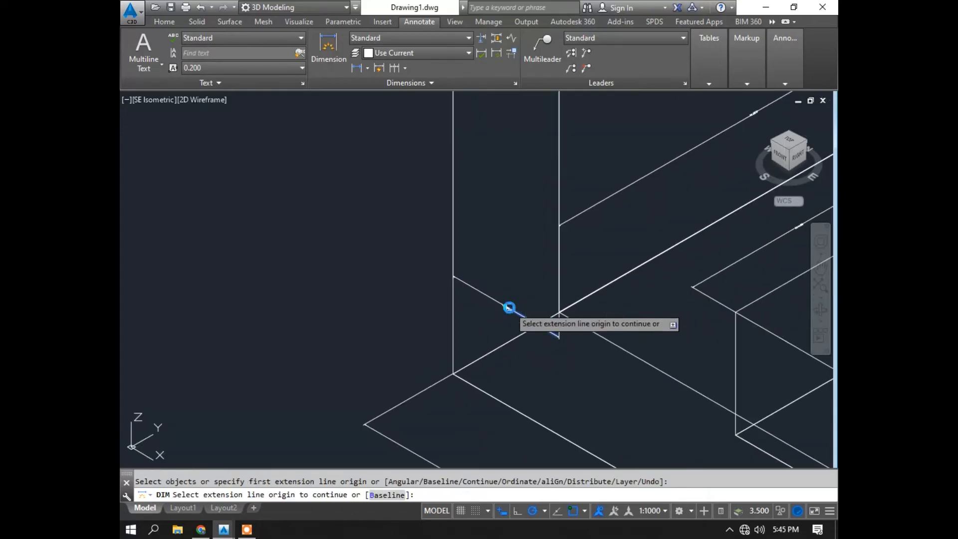
pyautogui.scroll(-5, 507, 310)
pyautogui.press('Return')
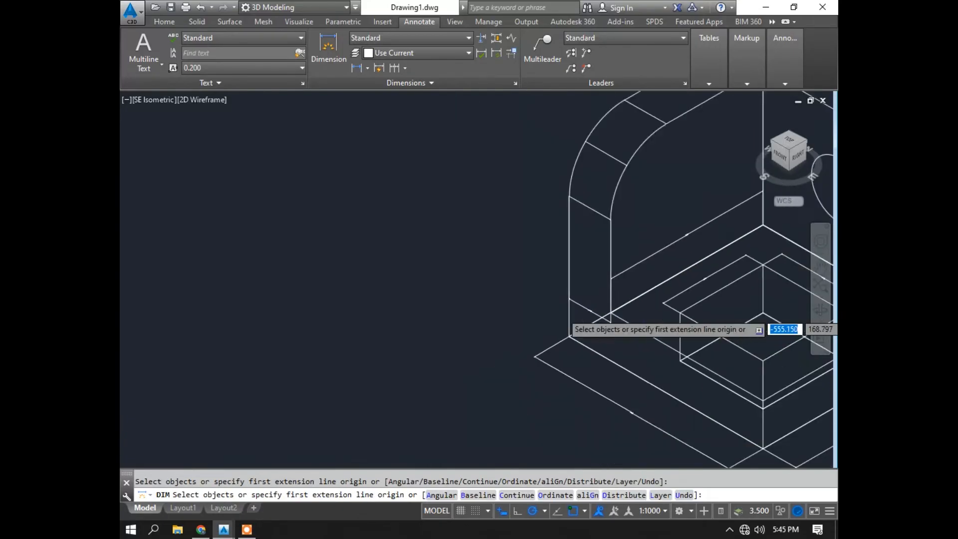
pyautogui.scroll(-3, 433, 309)
pyautogui.press('Return')
pyautogui.moveTo(674, 300); pyautogui.dragTo(556, 338, button='middle')
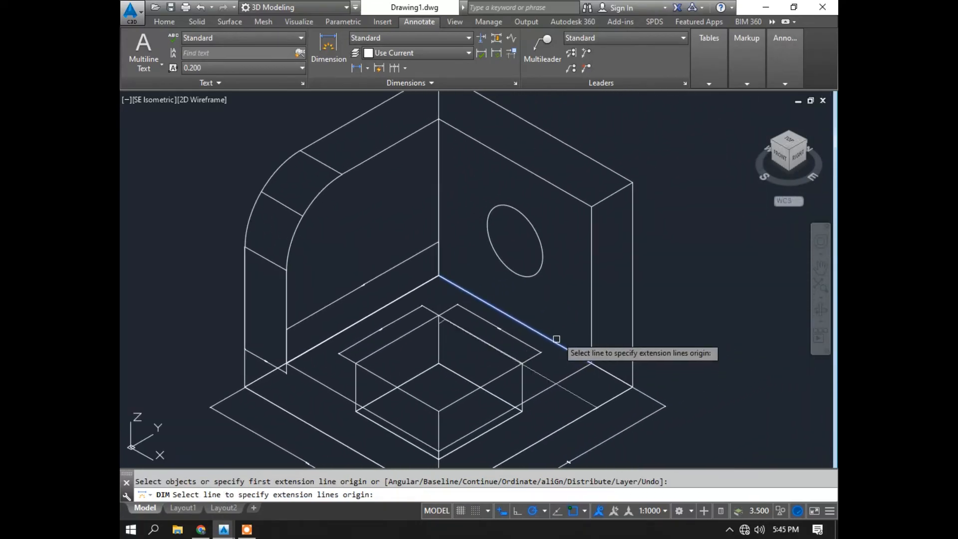
pyautogui.click(634, 279)
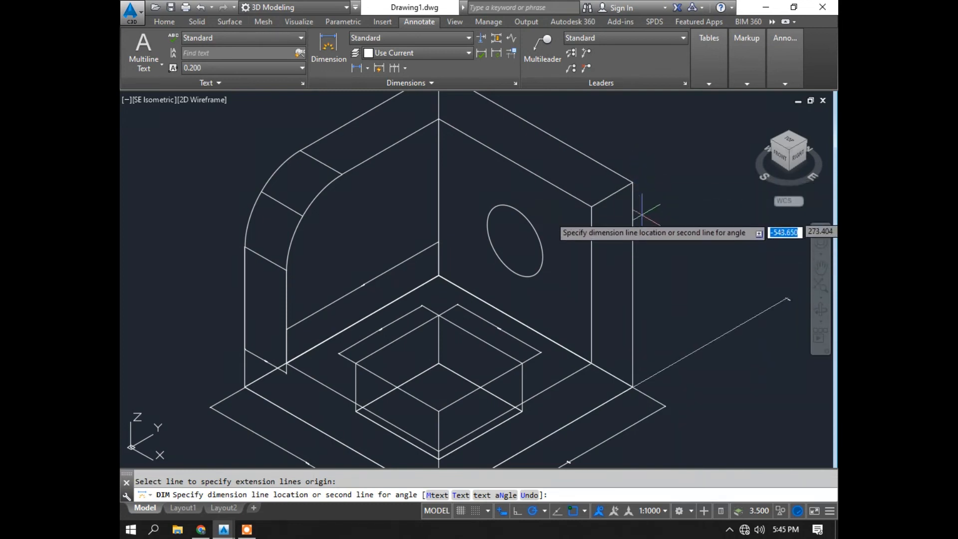
pyautogui.press('Escape')
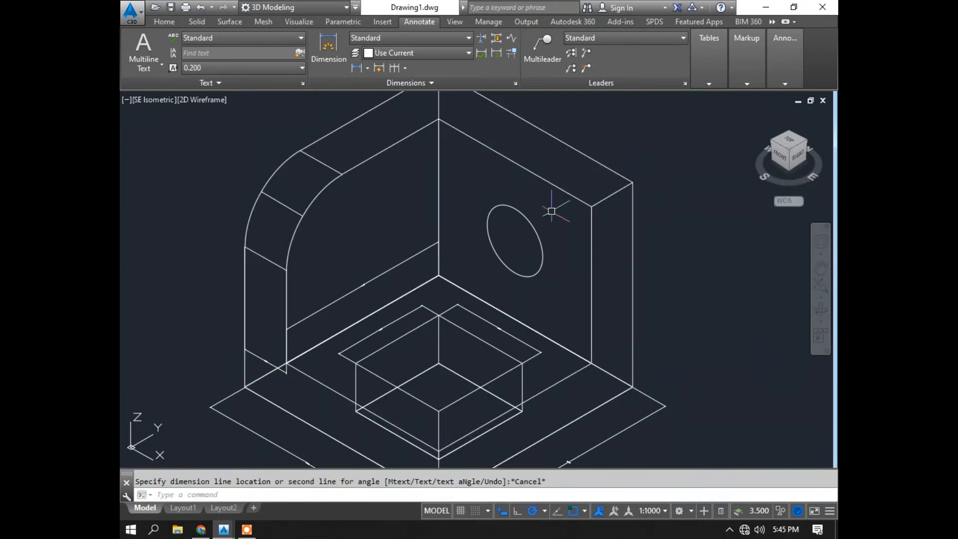
# - Align the UCS to the end face of the X-direction wall, accepting the default orientation
pyautogui.click(151, 21)
pyautogui.click(517, 68)
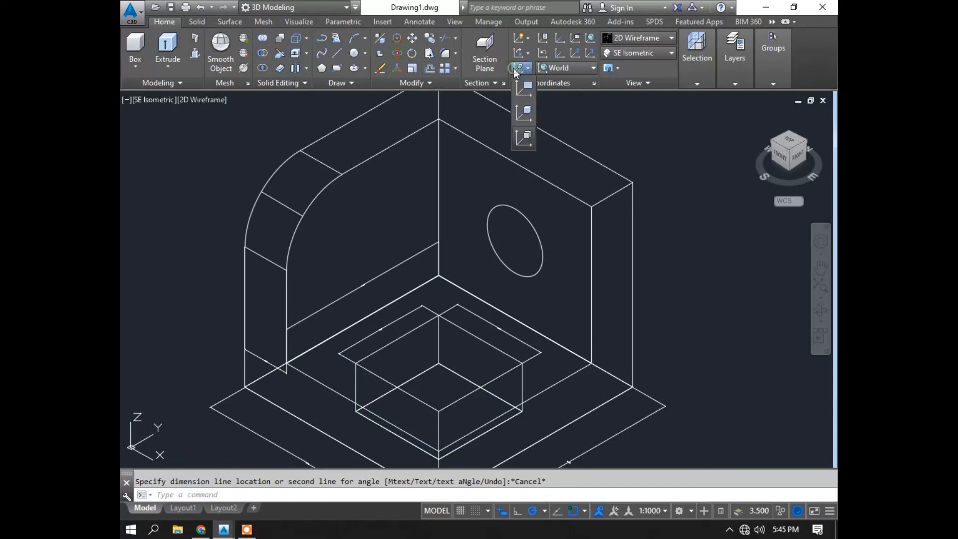
pyautogui.click(520, 136)
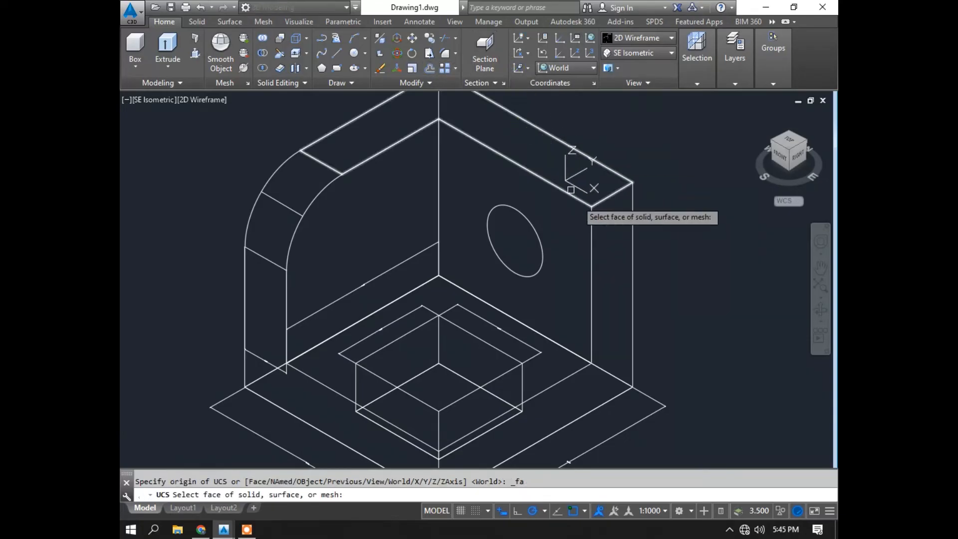
pyautogui.click(604, 239)
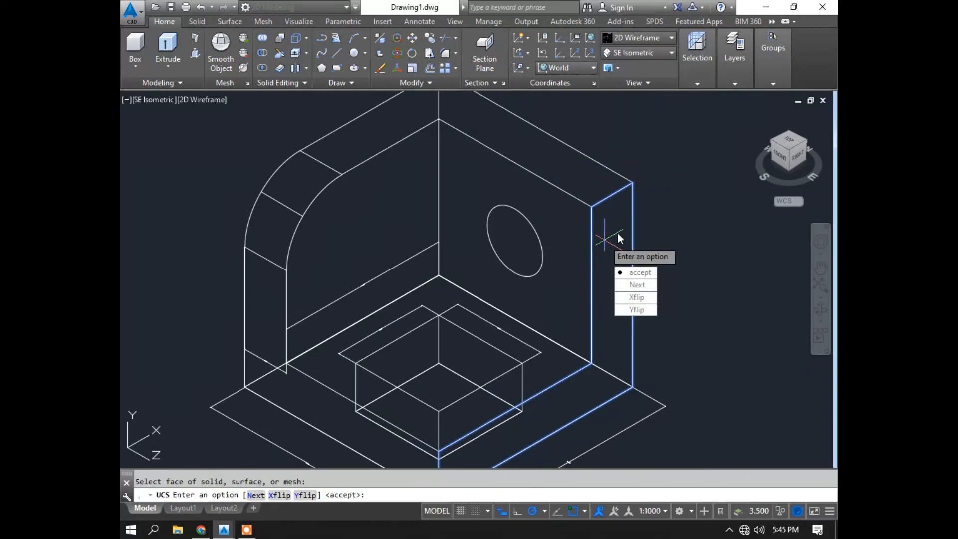
pyautogui.click(640, 273)
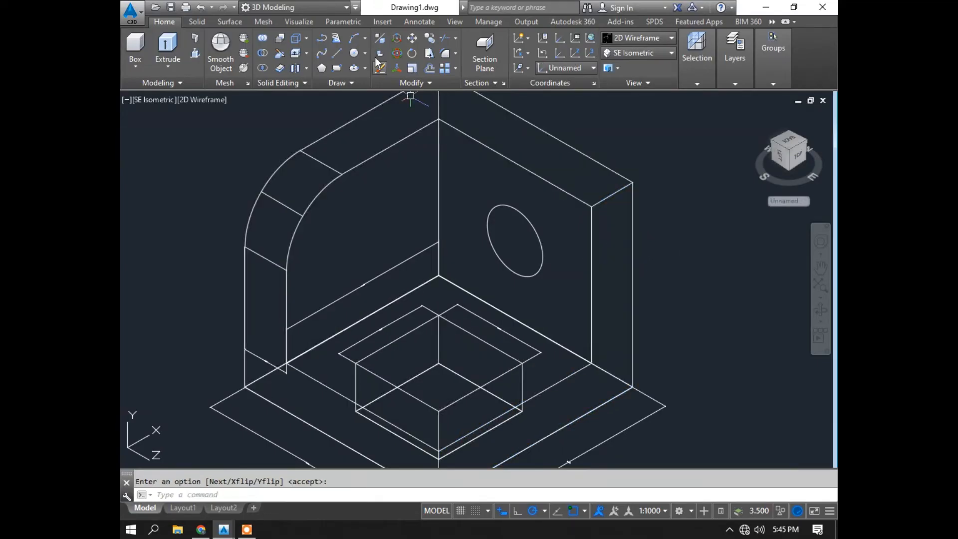
# - Dimension the X-direction wall's outer vertical edge between its upper and lower corners, placing the dimension line outside the part
pyautogui.click(411, 23)
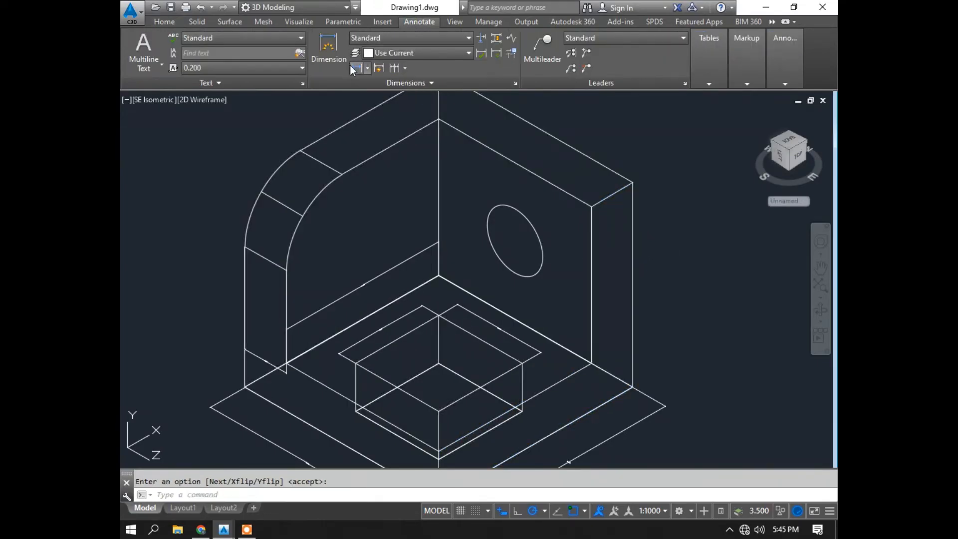
pyautogui.click(368, 69)
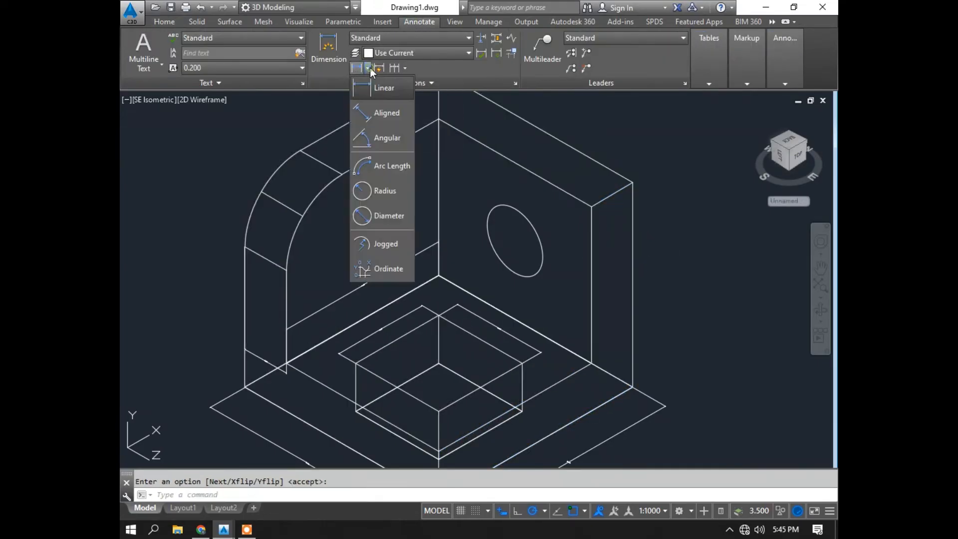
pyautogui.click(336, 56)
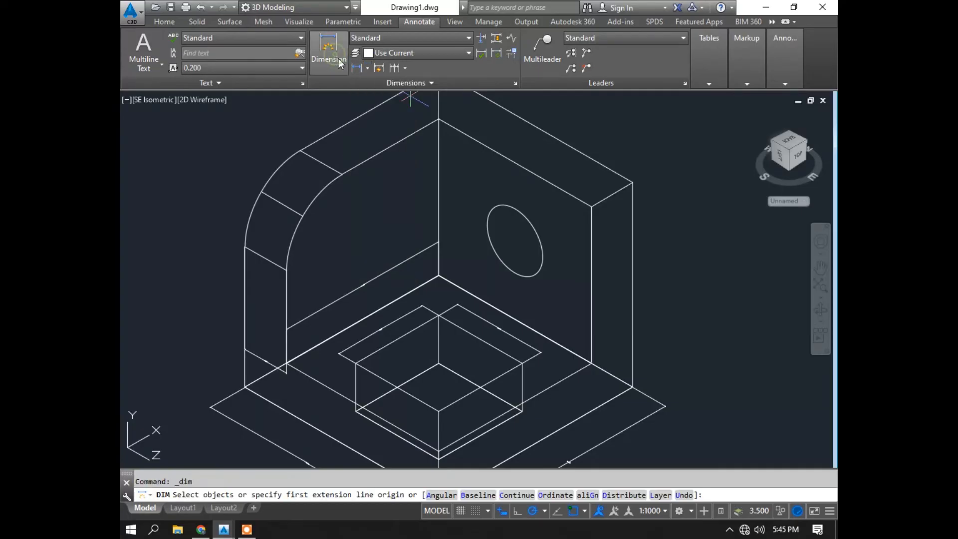
pyautogui.click(632, 182)
pyautogui.scroll(-3, 633, 375)
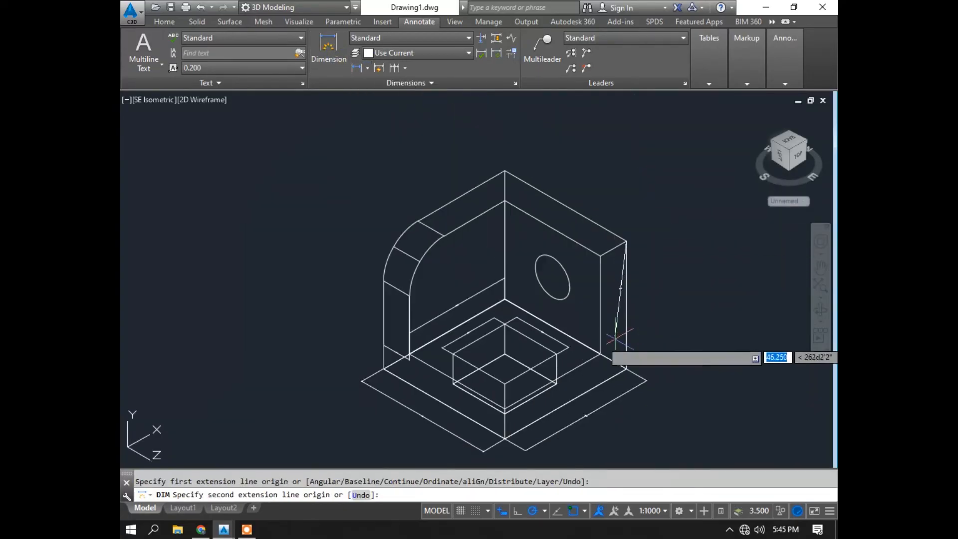
pyautogui.moveTo(630, 377); pyautogui.dragTo(611, 360, button='middle')
pyautogui.scroll(5, 611, 361)
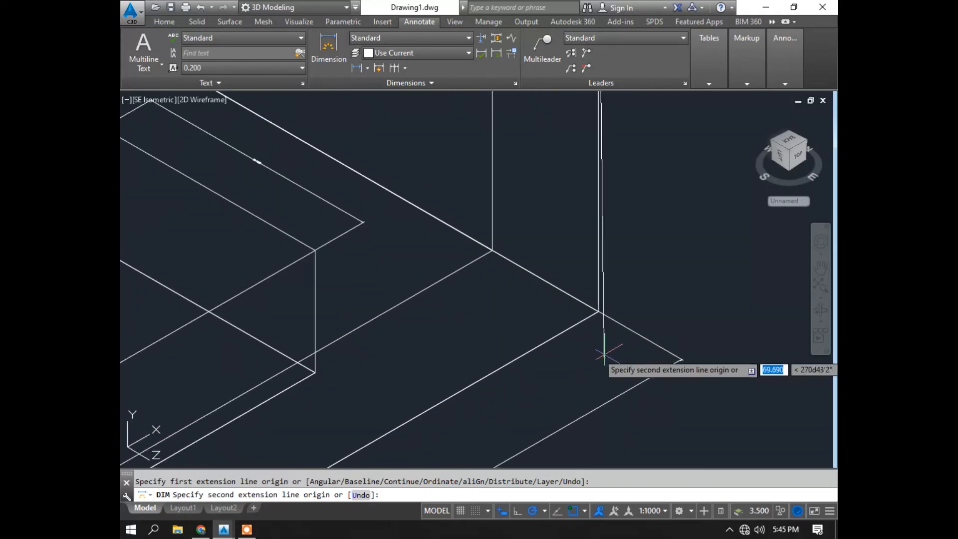
pyautogui.click(598, 313)
pyautogui.scroll(-4, 627, 278)
pyautogui.moveTo(631, 278); pyautogui.dragTo(519, 362, button='middle')
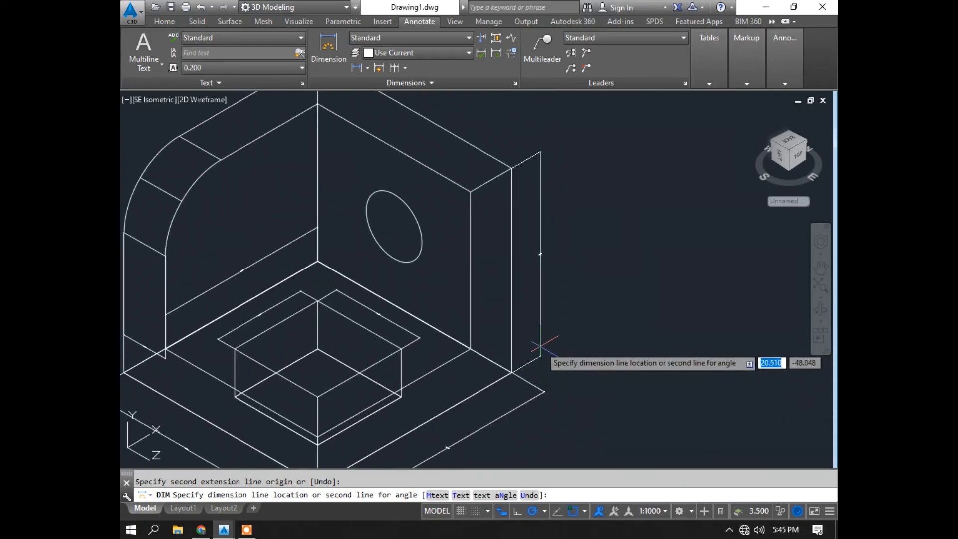
pyautogui.click(546, 339)
pyautogui.scroll(5, 541, 247)
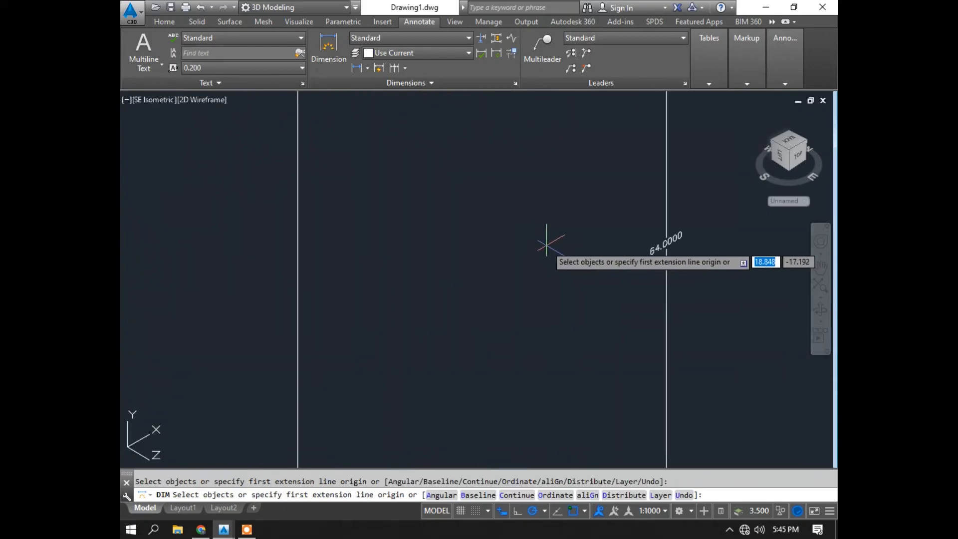
pyautogui.scroll(-5, 546, 245)
pyautogui.moveTo(549, 244); pyautogui.dragTo(612, 256, button='middle')
pyautogui.scroll(5, 572, 313)
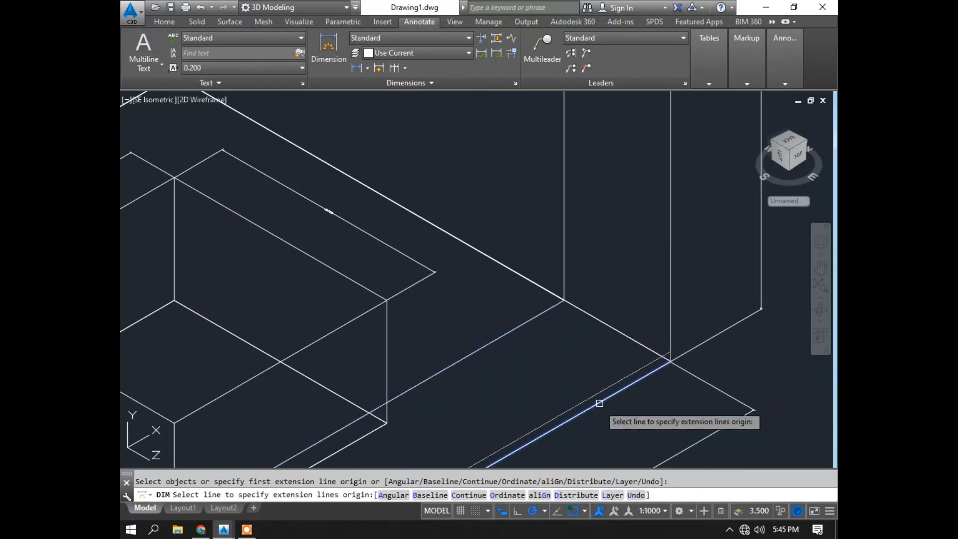
pyautogui.press('Escape')
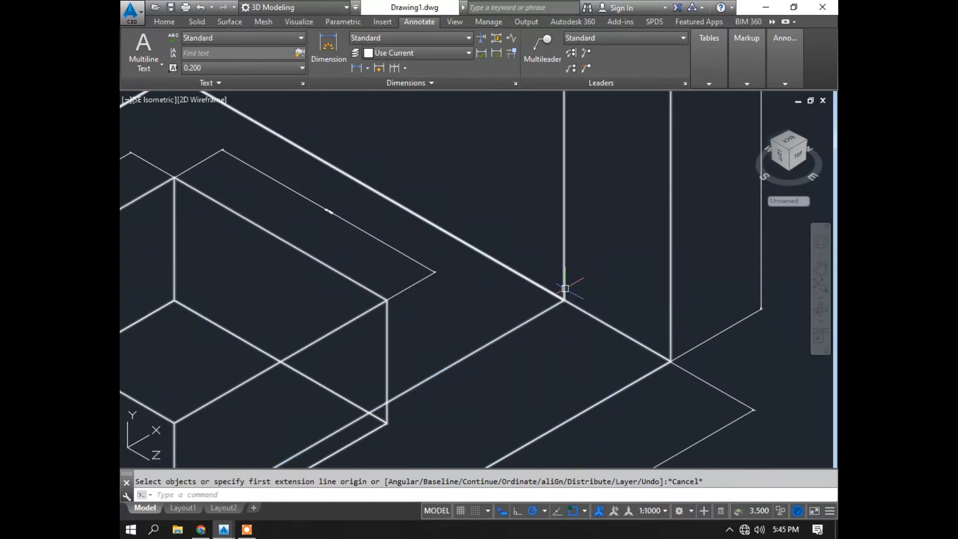
# - Switch the visual style to Hidden and bring the whole dimensioned part into view
pyautogui.scroll(-10, 563, 298)
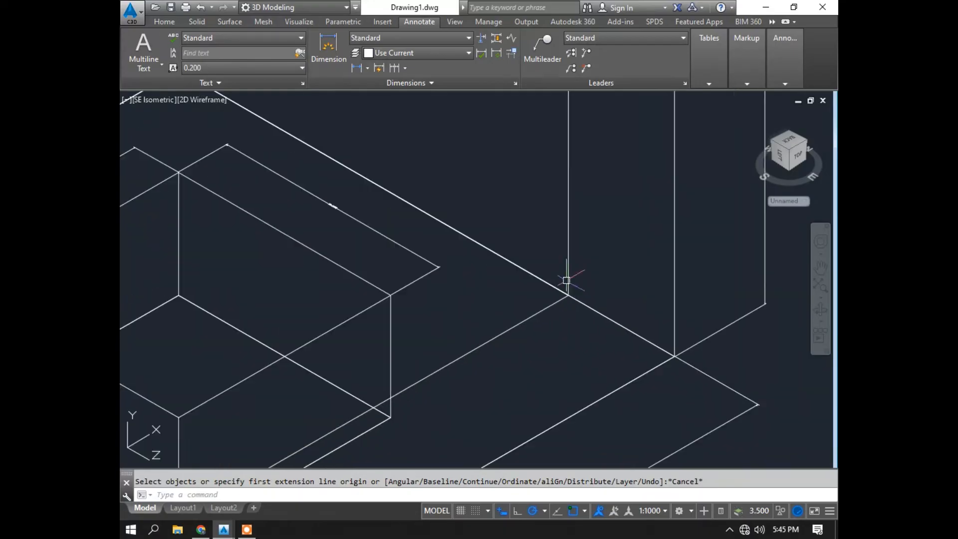
pyautogui.moveTo(518, 179); pyautogui.dragTo(521, 263, button='middle')
pyautogui.click(175, 23)
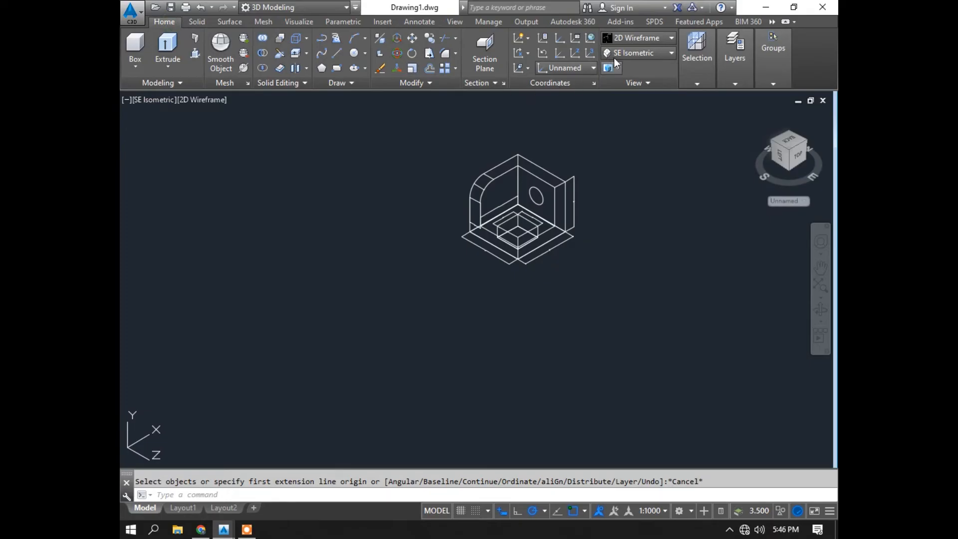
pyautogui.click(623, 39)
pyautogui.click(615, 105)
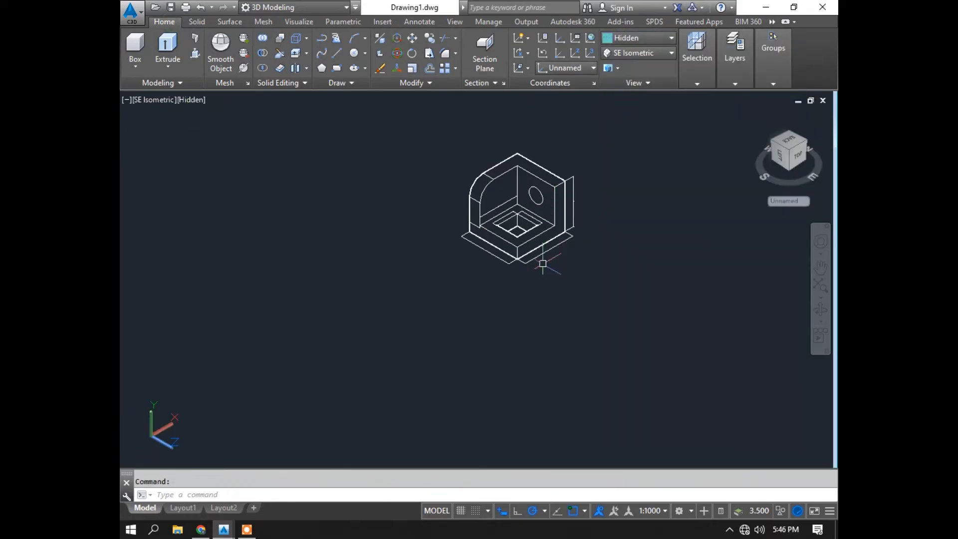
pyautogui.scroll(2, 500, 237)
pyautogui.moveTo(532, 232); pyautogui.dragTo(485, 326, button='middle')
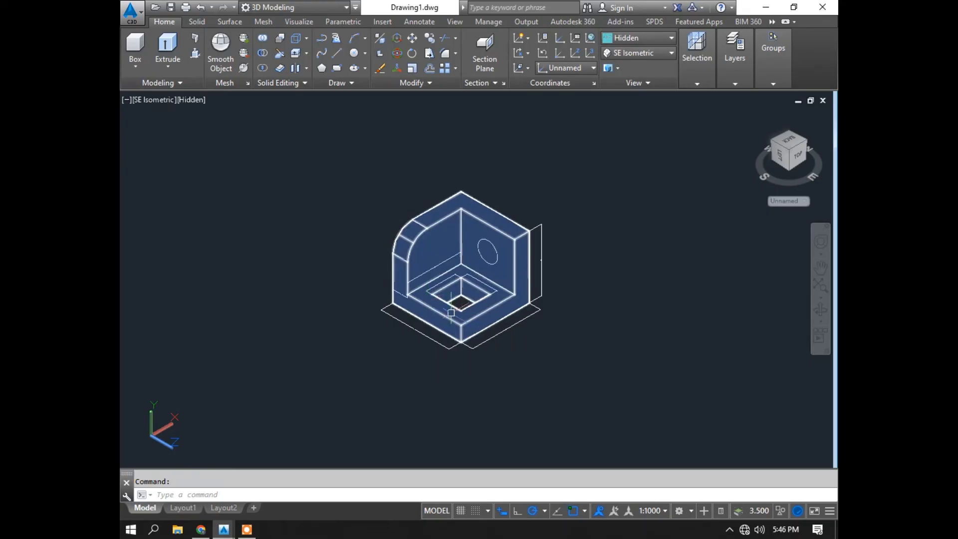
pyautogui.moveTo(486, 304); pyautogui.dragTo(454, 321, button='middle')
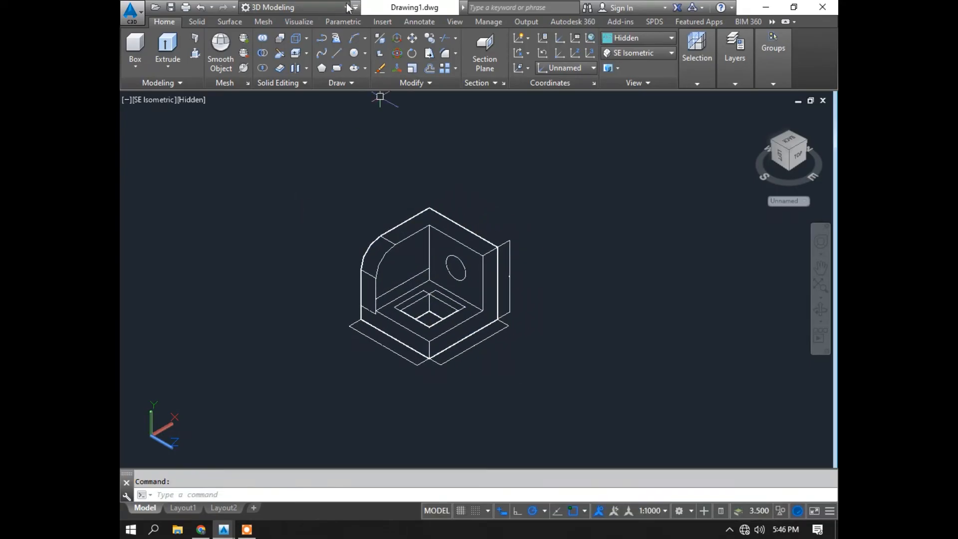
# - Realign the UCS to the X-direction wall's end face in the Hidden display, ready for further dimensioning
pyautogui.click(526, 68)
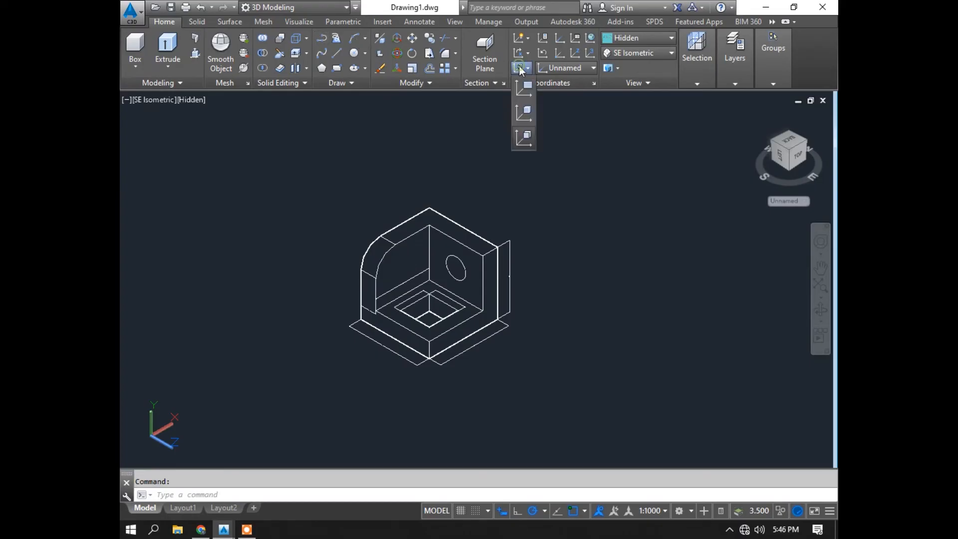
pyautogui.click(529, 129)
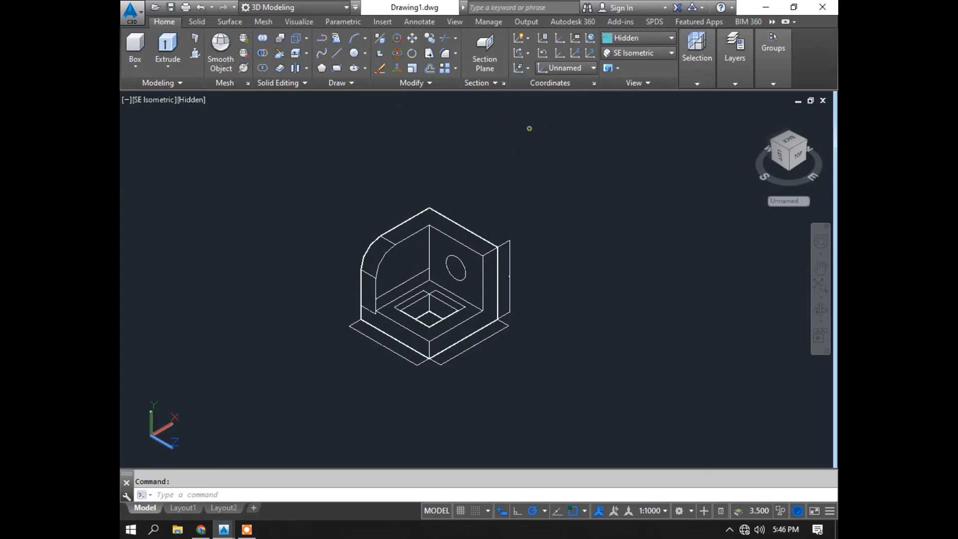
pyautogui.click(493, 266)
pyautogui.click(521, 301)
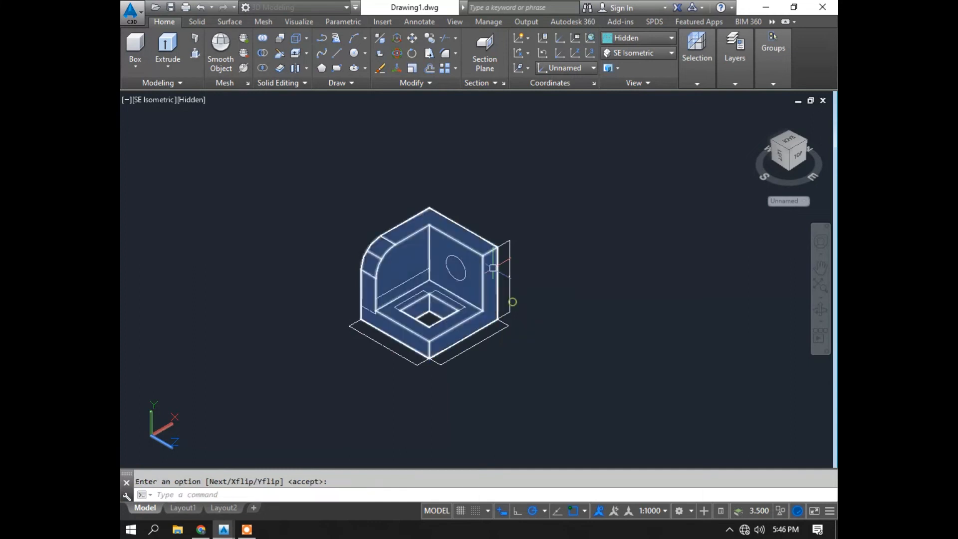
pyautogui.click(410, 24)
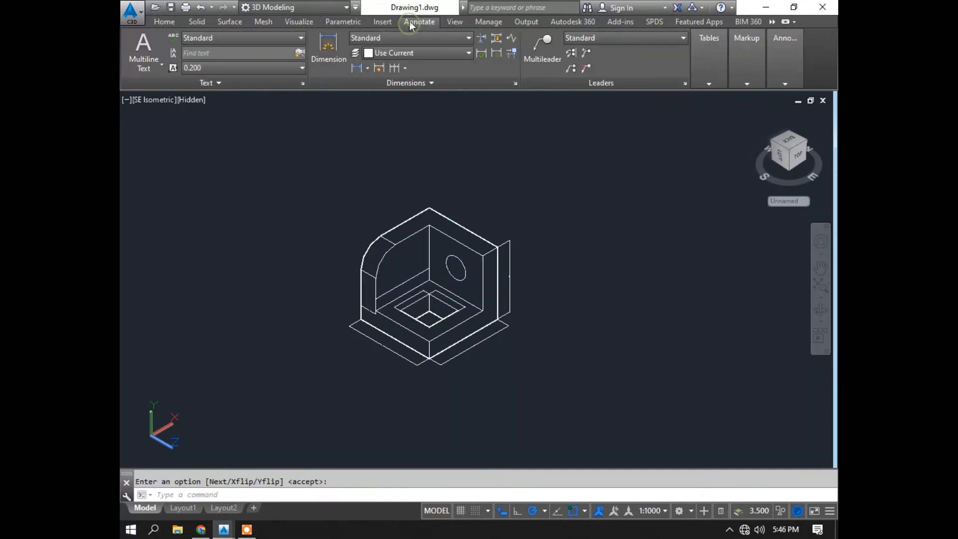
pyautogui.click(344, 58)
pyautogui.scroll(3, 514, 297)
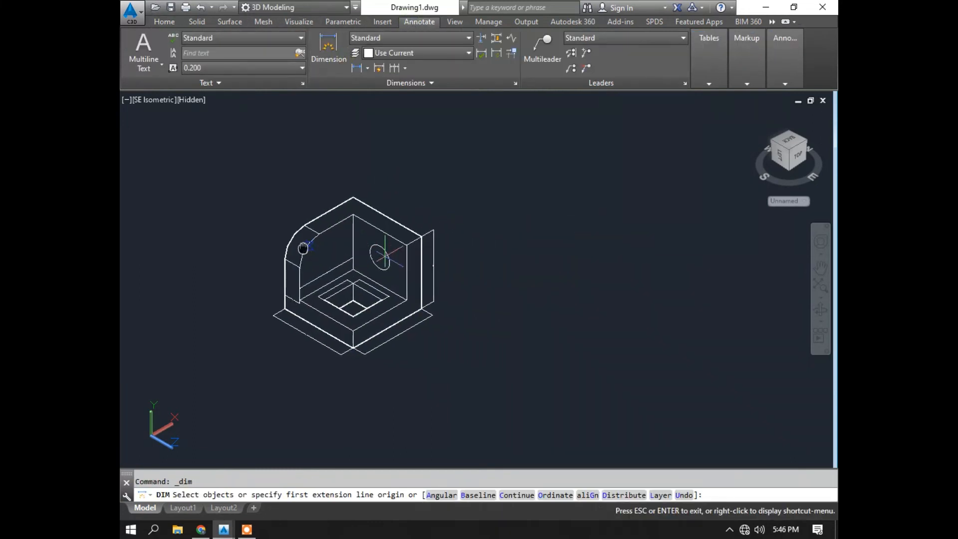
pyautogui.press('Return')
pyautogui.scroll(2, 349, 359)
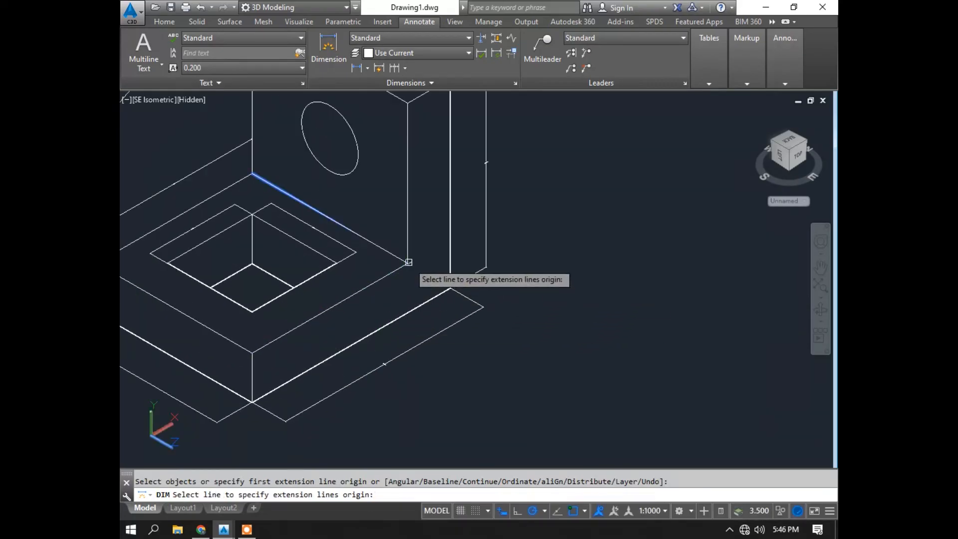
pyautogui.press('Escape')
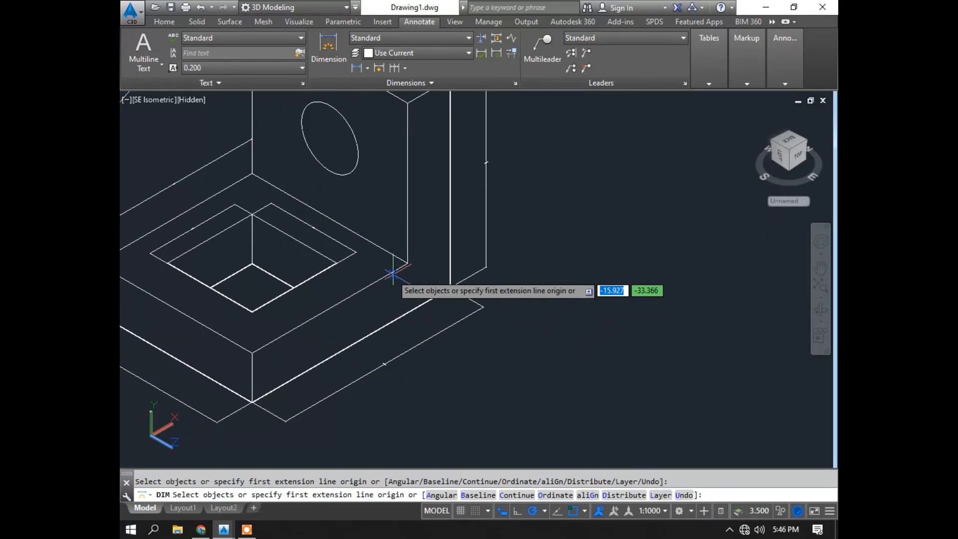
pyautogui.press('Return')
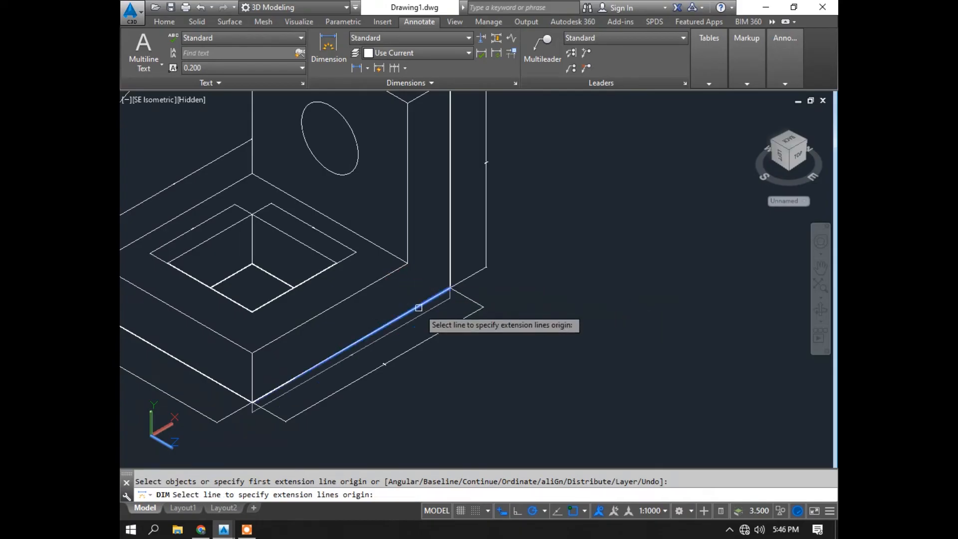
pyautogui.press('Escape')
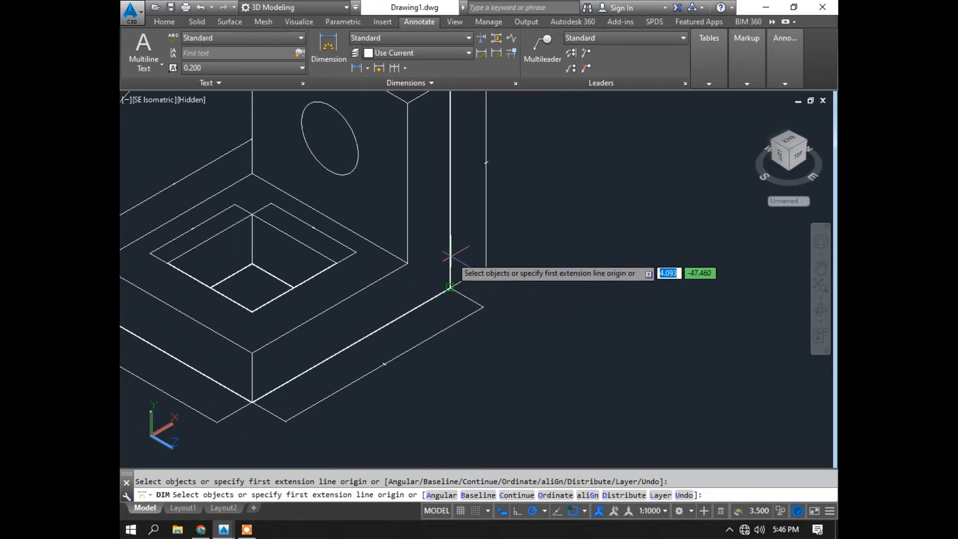
pyautogui.click(452, 287)
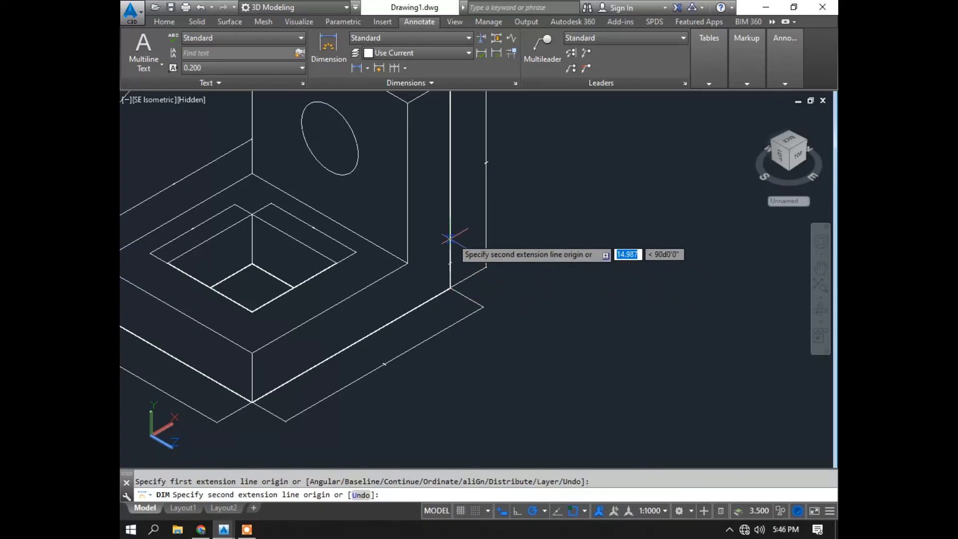
pyautogui.write('1')
pyautogui.press('Return')
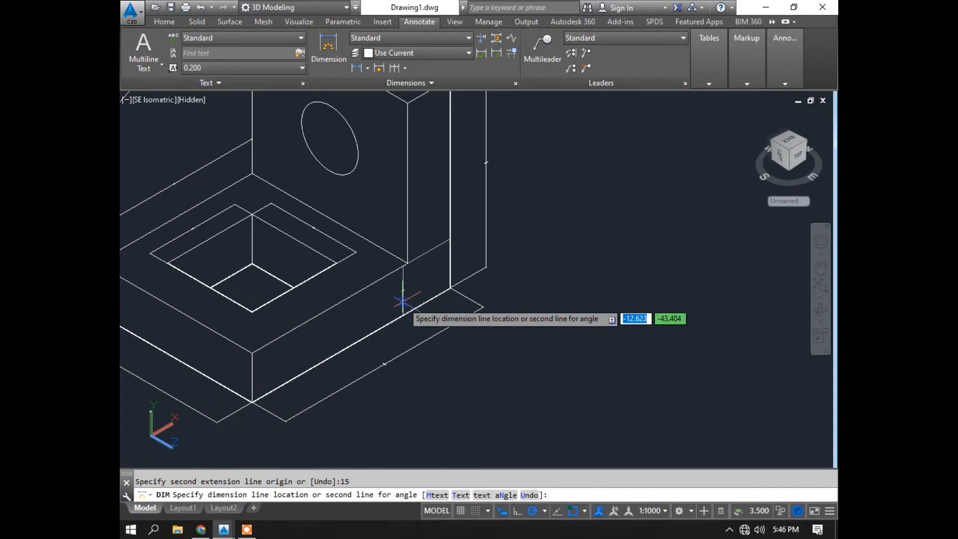
pyautogui.press('Escape')
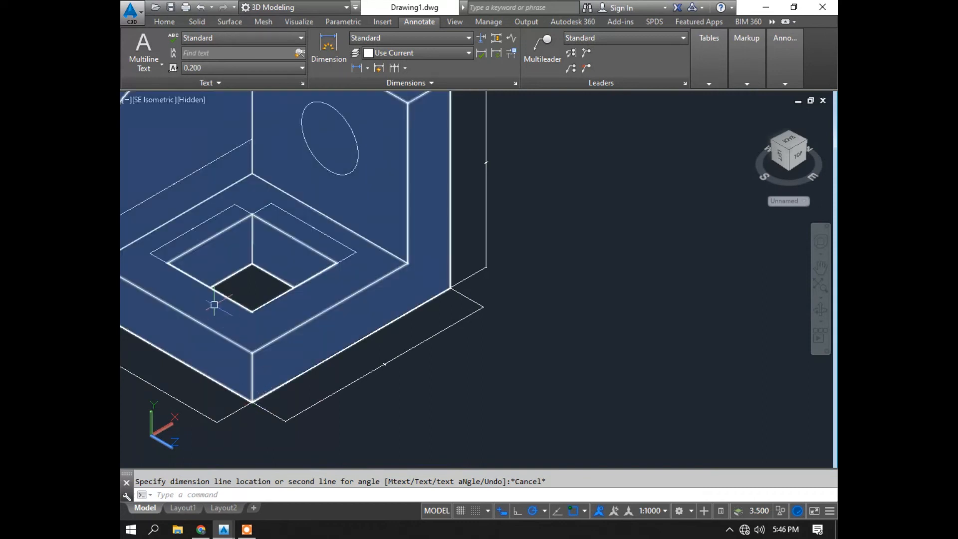
# - Dimension the base's thickness along its front vertical corner edge, placing the dimension line near the lower end of the X-direction wall
pyautogui.click(313, 59)
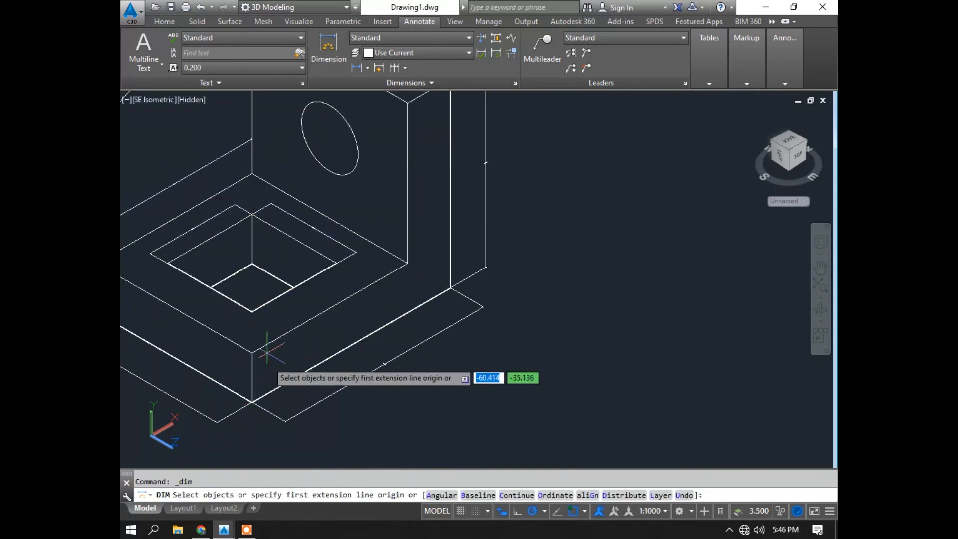
pyautogui.click(252, 400)
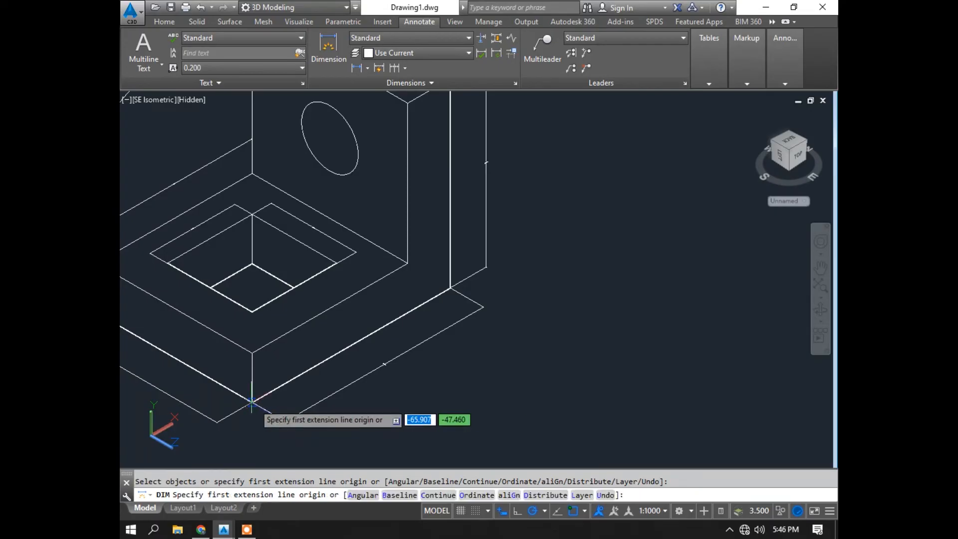
pyautogui.click(252, 401)
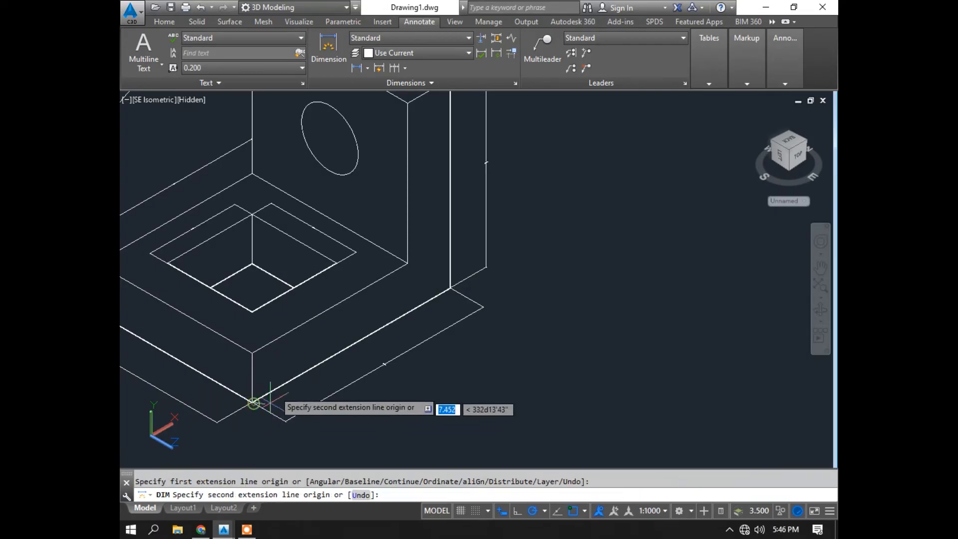
pyautogui.click(252, 353)
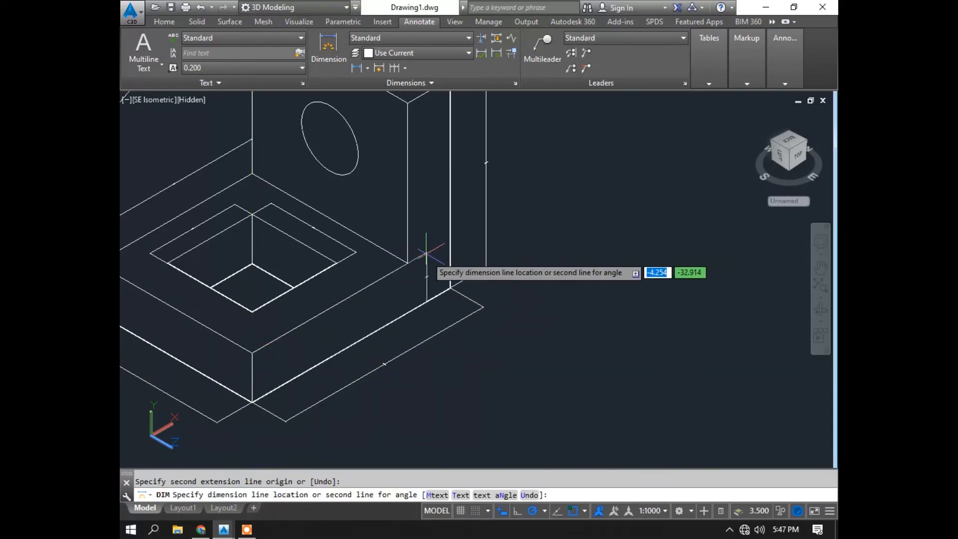
pyautogui.scroll(4, 426, 253)
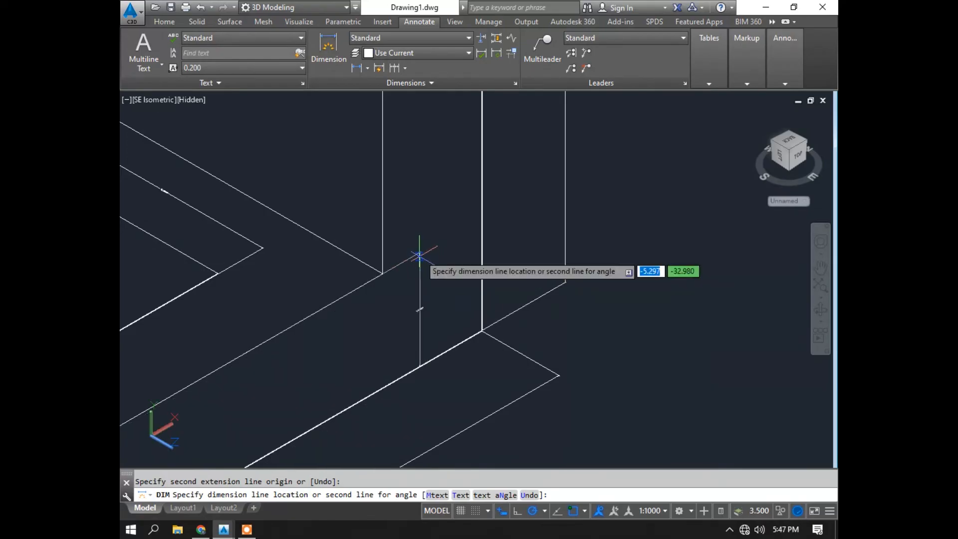
pyautogui.click(419, 255)
pyautogui.scroll(2, 423, 278)
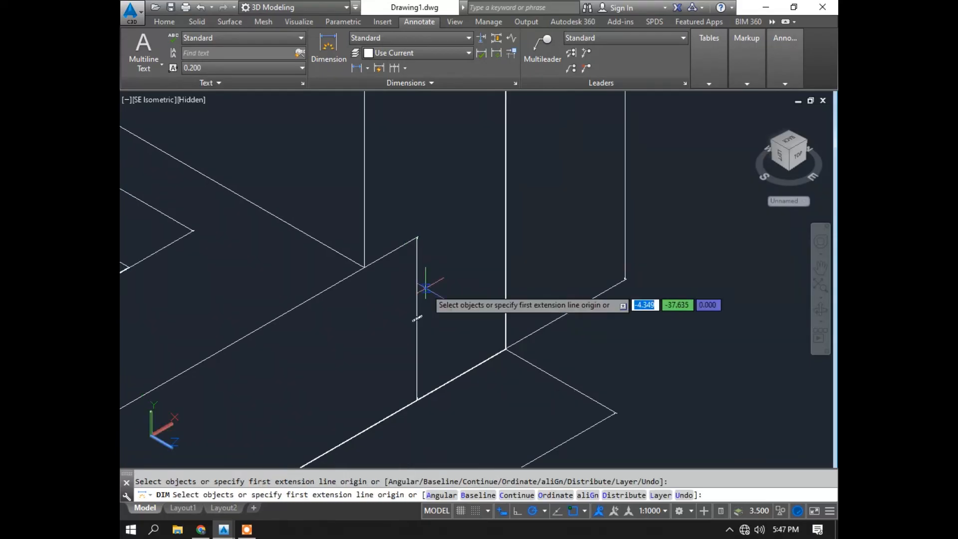
# - Try to add a radius dimension to the circle on the wall while in the Hidden display
pyautogui.scroll(-5, 425, 288)
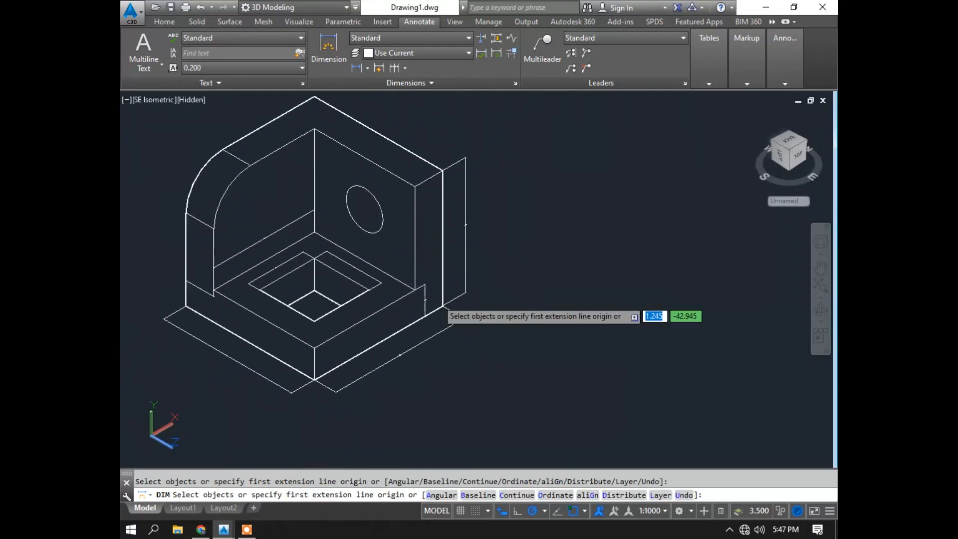
pyautogui.scroll(-2, 443, 310)
pyautogui.moveTo(434, 305); pyautogui.dragTo(470, 308, button='middle')
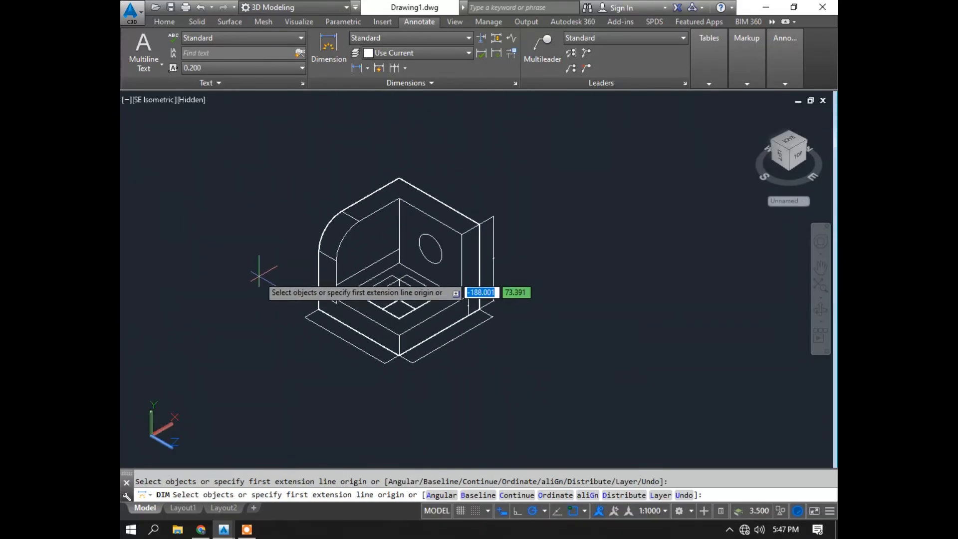
pyautogui.click(366, 69)
pyautogui.click(387, 188)
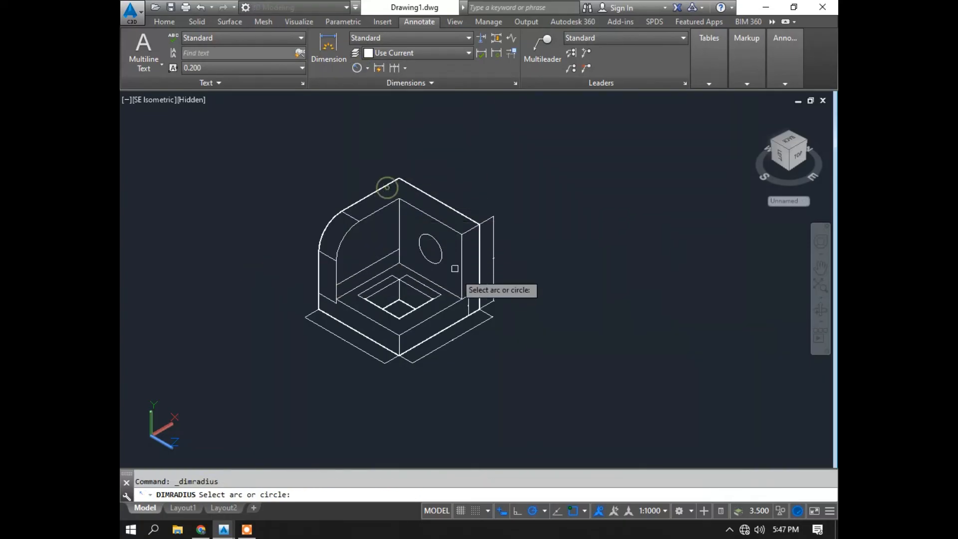
pyautogui.scroll(6, 491, 282)
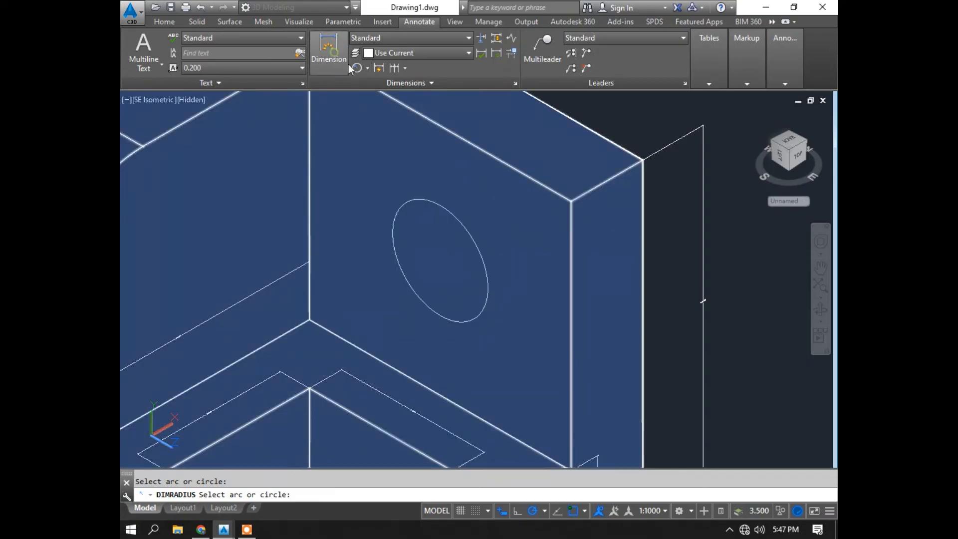
pyautogui.click(336, 55)
pyautogui.click(353, 68)
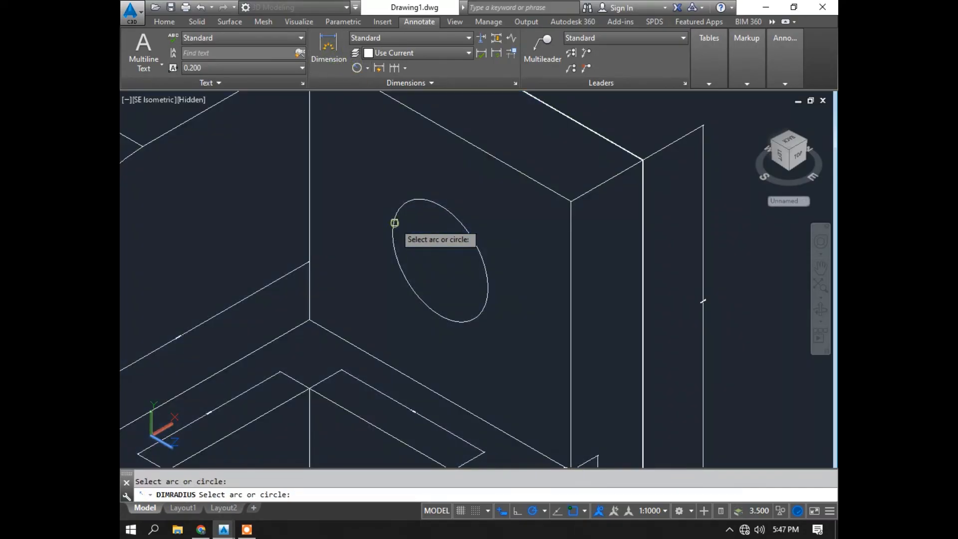
pyautogui.scroll(-6, 714, 238)
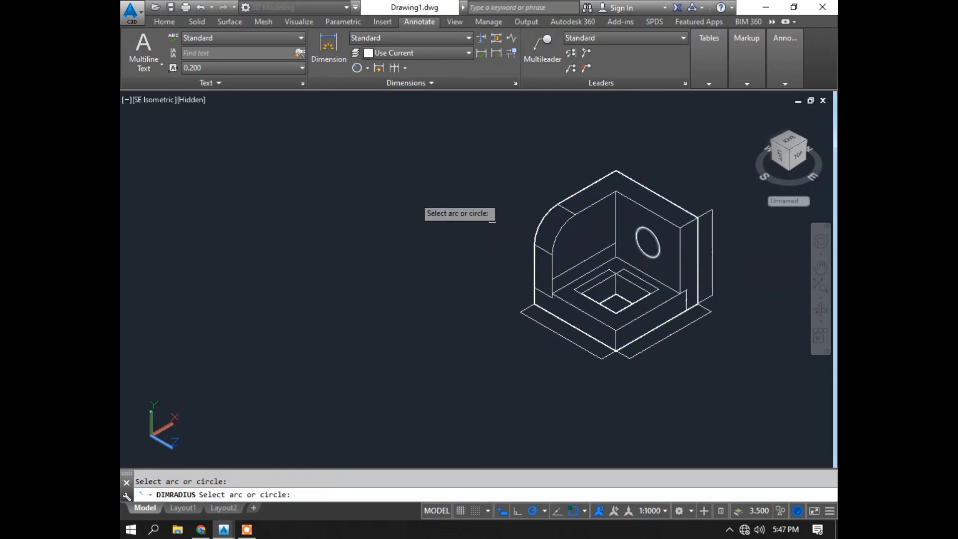
# - Switch the visual style to 2D Wireframe and align the UCS to the inner wall face carrying the circle, accepting the default orientation
pyautogui.click(157, 22)
pyautogui.click(645, 36)
pyautogui.click(624, 61)
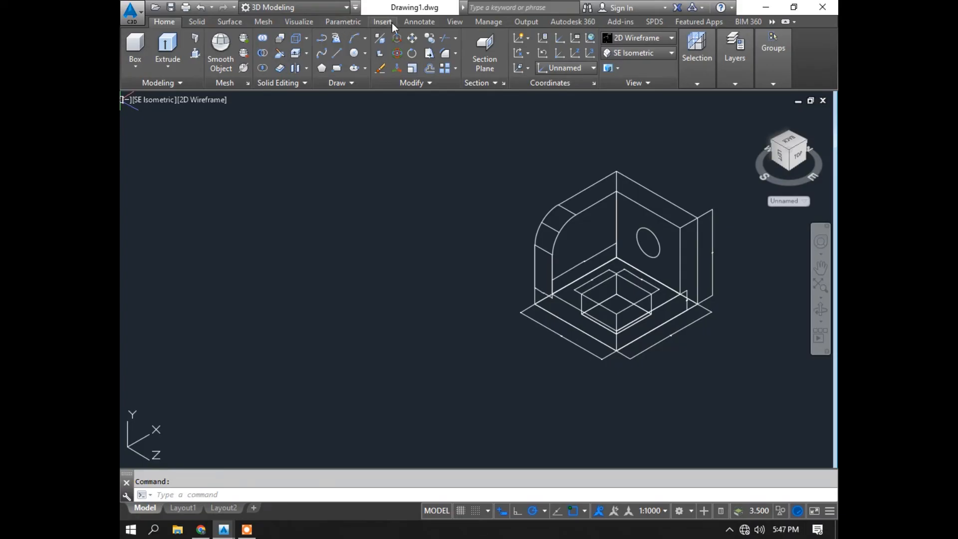
pyautogui.click(419, 22)
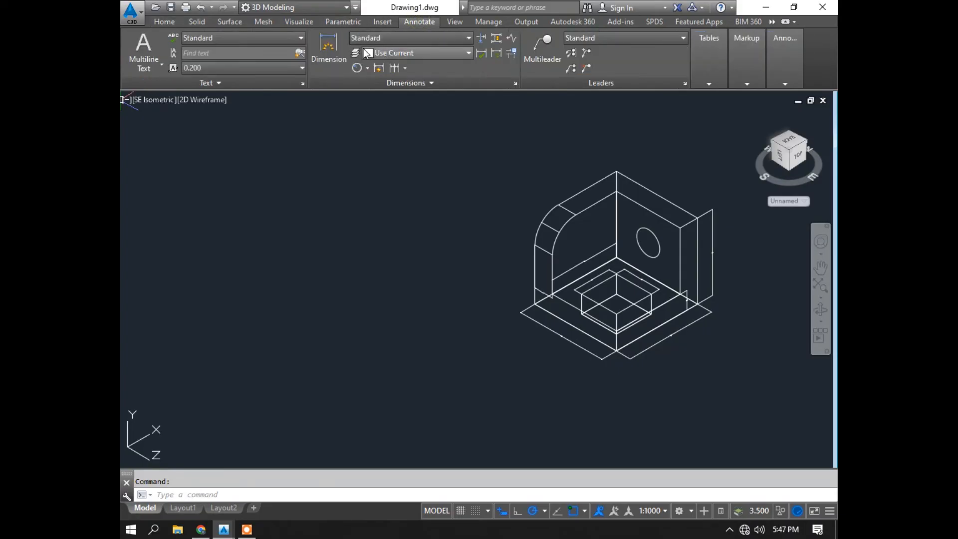
pyautogui.click(174, 21)
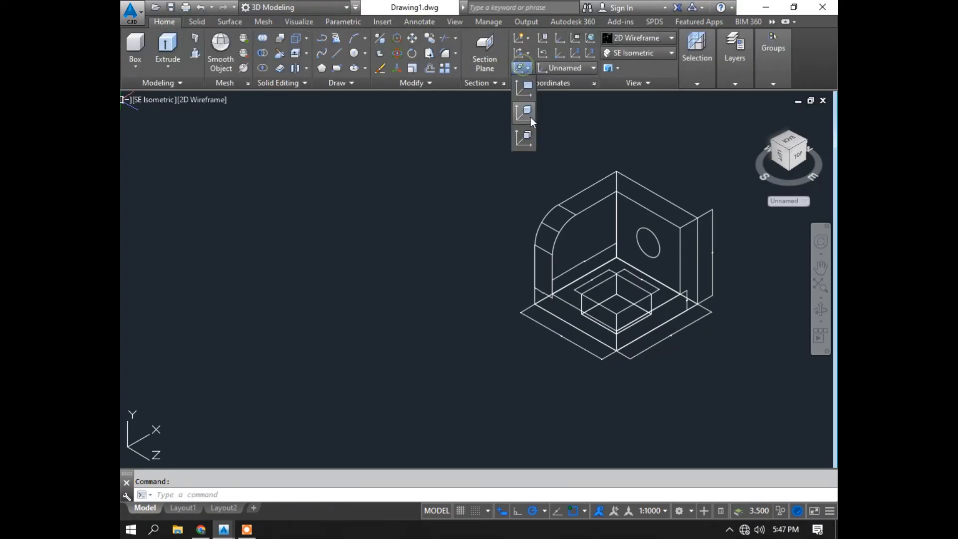
pyautogui.click(527, 137)
pyautogui.click(632, 218)
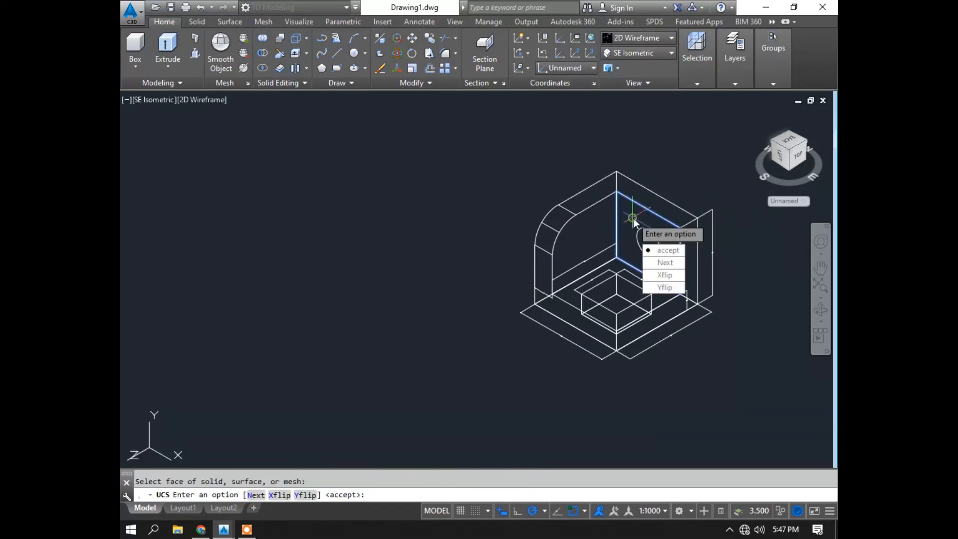
pyautogui.click(668, 250)
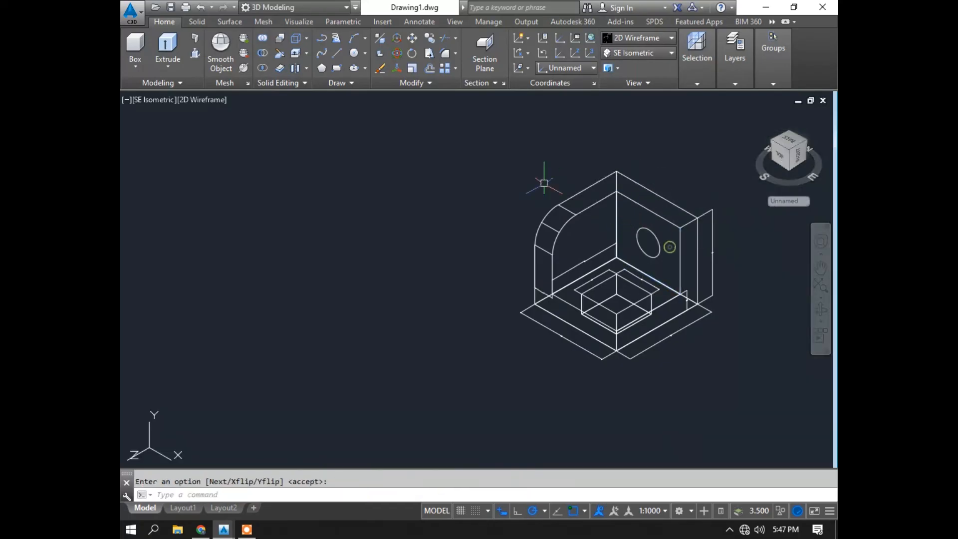
# - Add a radius dimension to the circle on the wall face, placing it inside the circle
pyautogui.click(428, 23)
pyautogui.click(361, 67)
pyautogui.moveTo(466, 103); pyautogui.dragTo(304, 168, button='middle')
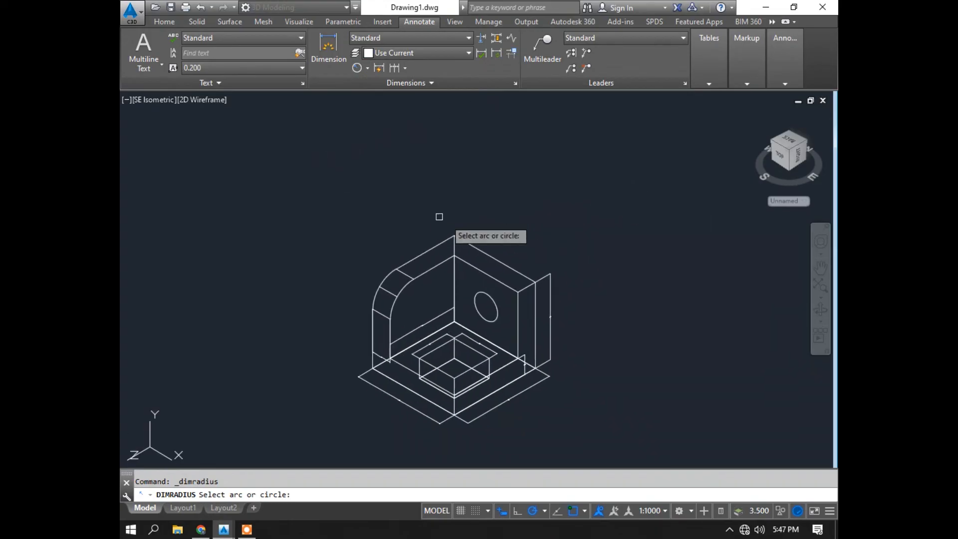
pyautogui.click(477, 296)
pyautogui.scroll(5, 476, 310)
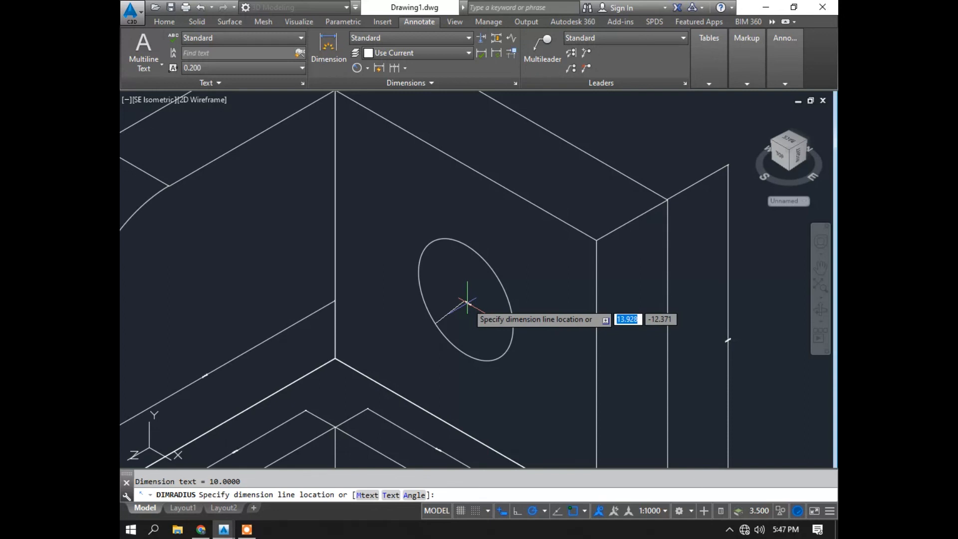
pyautogui.scroll(6, 469, 302)
pyautogui.scroll(-12, 472, 304)
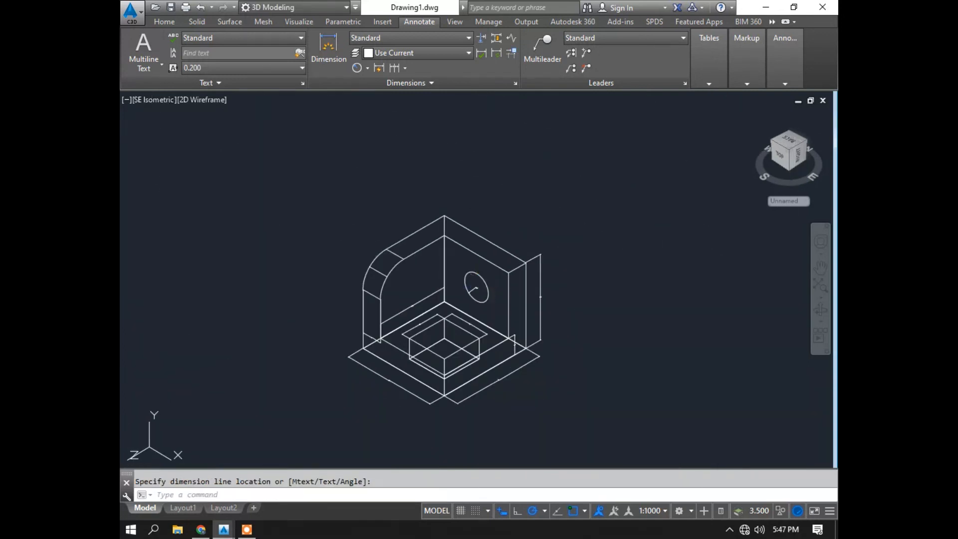
# - Select the whole part with its dimensions and modify the Standard dimension style to a text height of 3.000
pyautogui.moveTo(268, 201)
pyautogui.mouseDown()
pyautogui.moveTo(284, 300)
pyautogui.moveTo(331, 353)
pyautogui.moveTo(516, 250)
pyautogui.moveTo(510, 234)
pyautogui.mouseUp()
pyautogui.press('Escape')
pyautogui.moveTo(362, 215)
pyautogui.mouseDown()
pyautogui.moveTo(352, 300)
pyautogui.moveTo(522, 406)
pyautogui.moveTo(499, 229)
pyautogui.mouseUp()
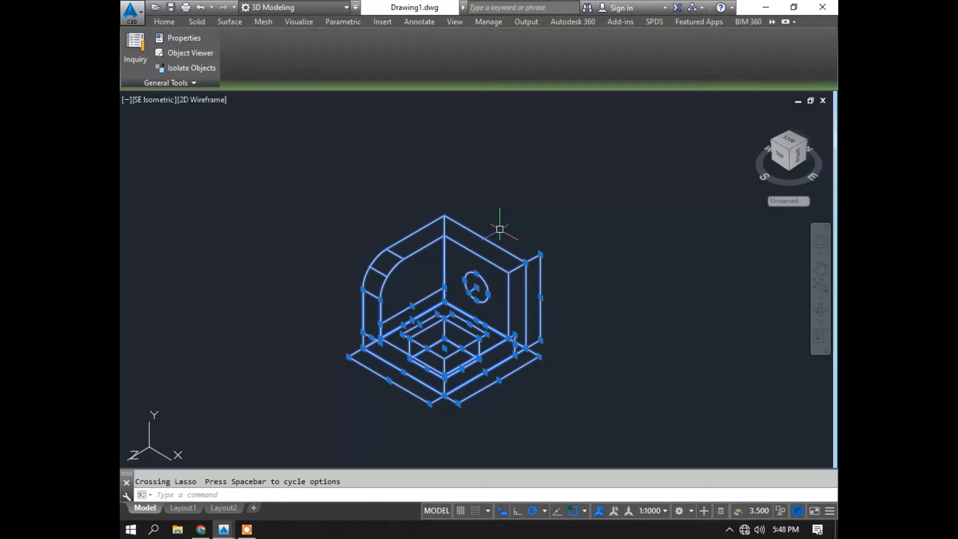
pyautogui.click(426, 20)
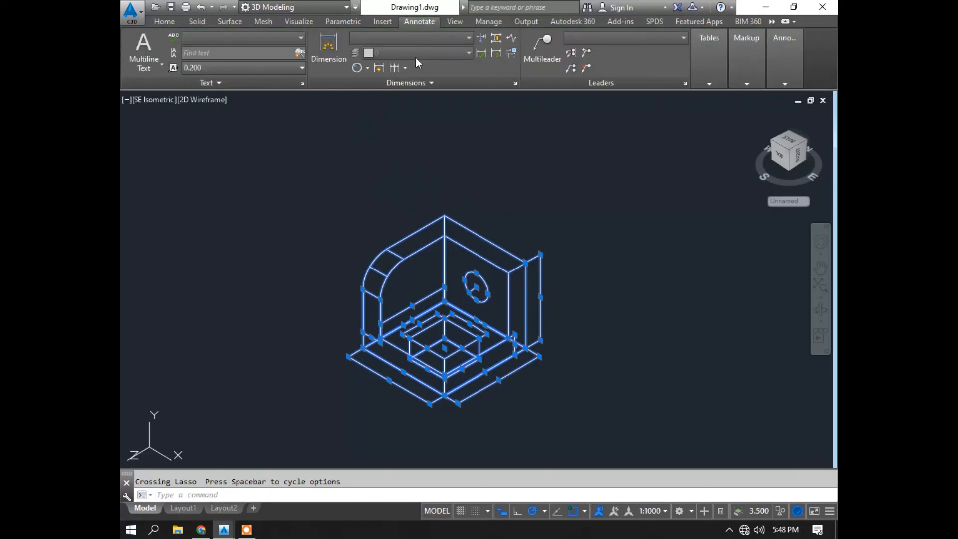
pyautogui.click(517, 81)
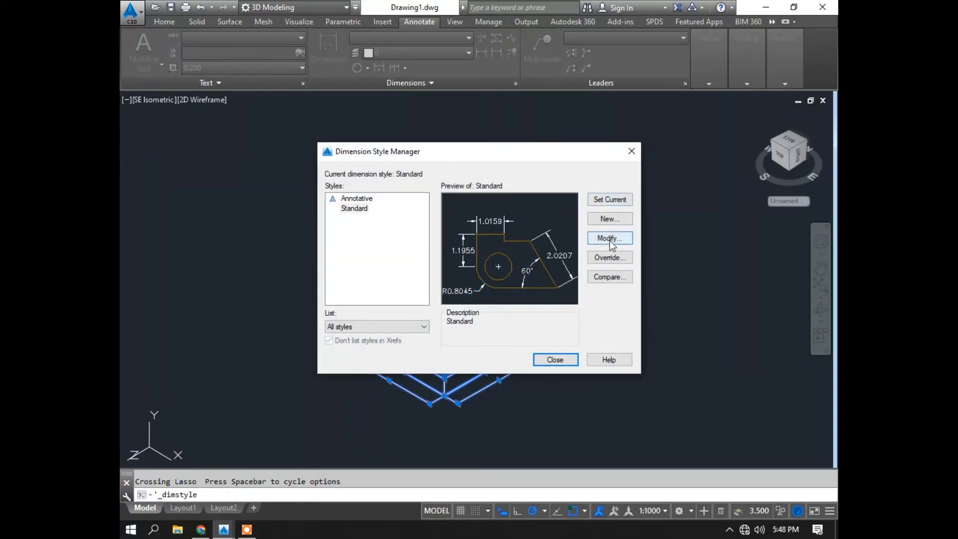
pyautogui.click(618, 241)
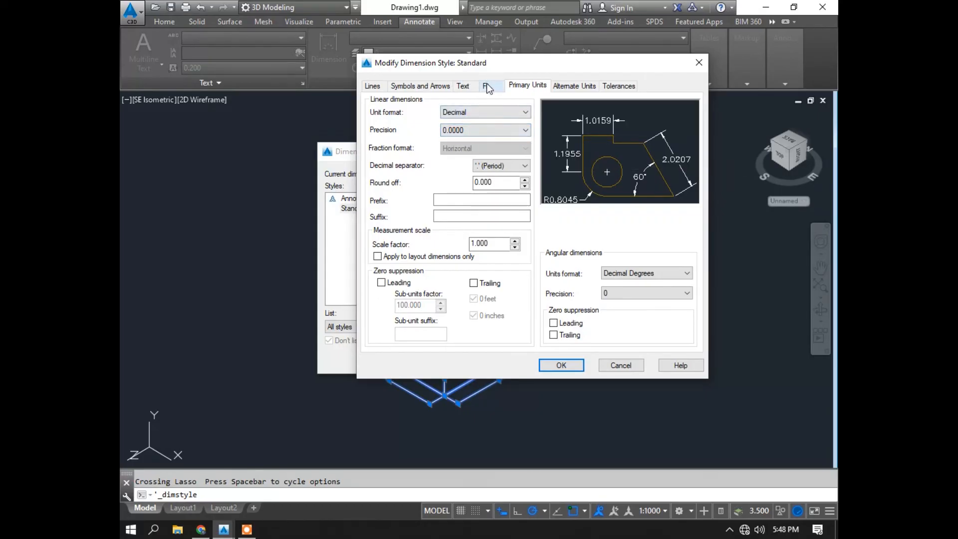
pyautogui.click(470, 85)
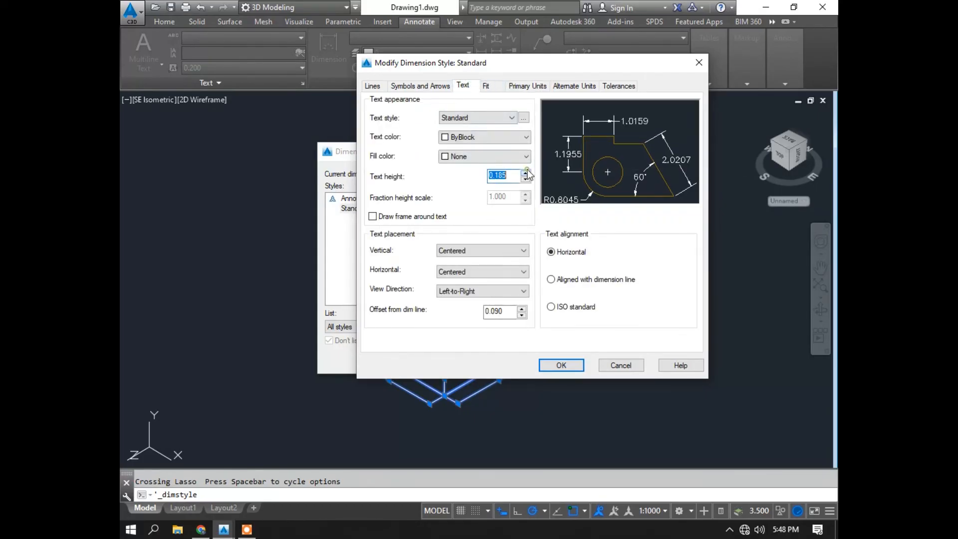
pyautogui.write('3.000')
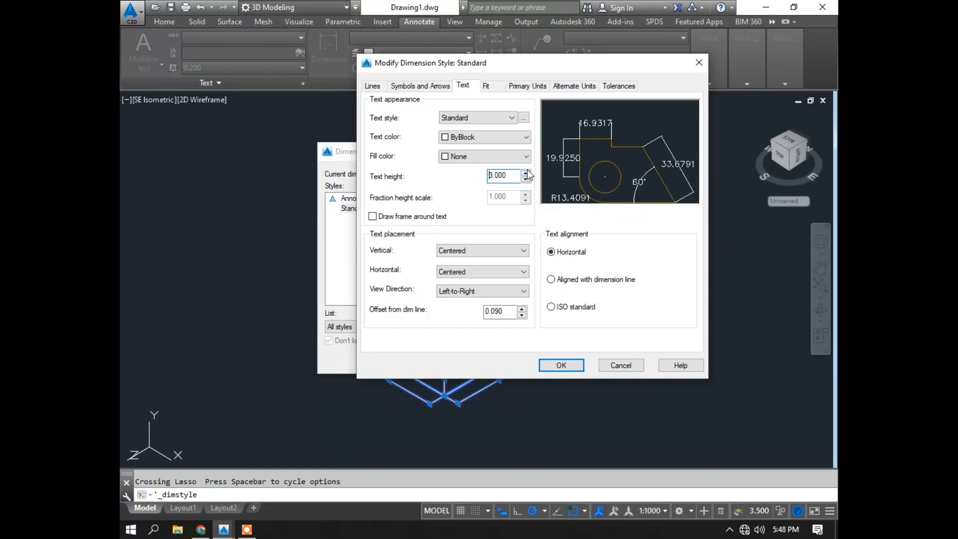
pyautogui.click(560, 366)
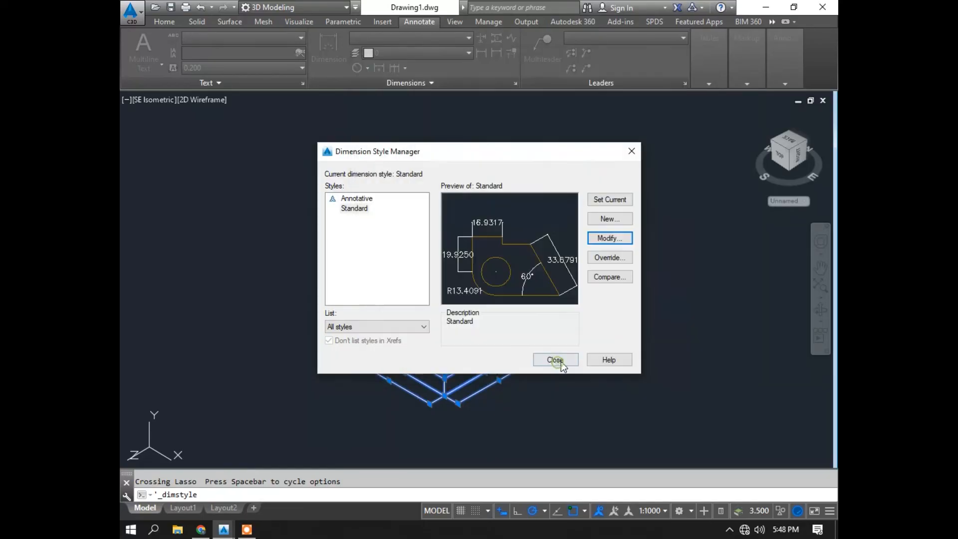
# - Set the Standard dimension style's linear primary-unit precision to 0 and apply the style change
pyautogui.click(608, 238)
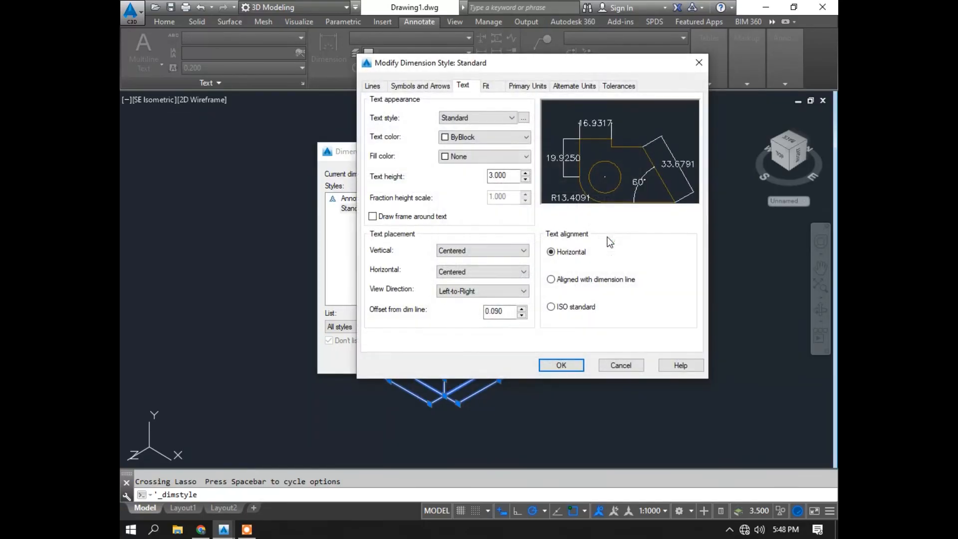
pyautogui.click(522, 87)
pyautogui.click(474, 131)
pyautogui.click(465, 140)
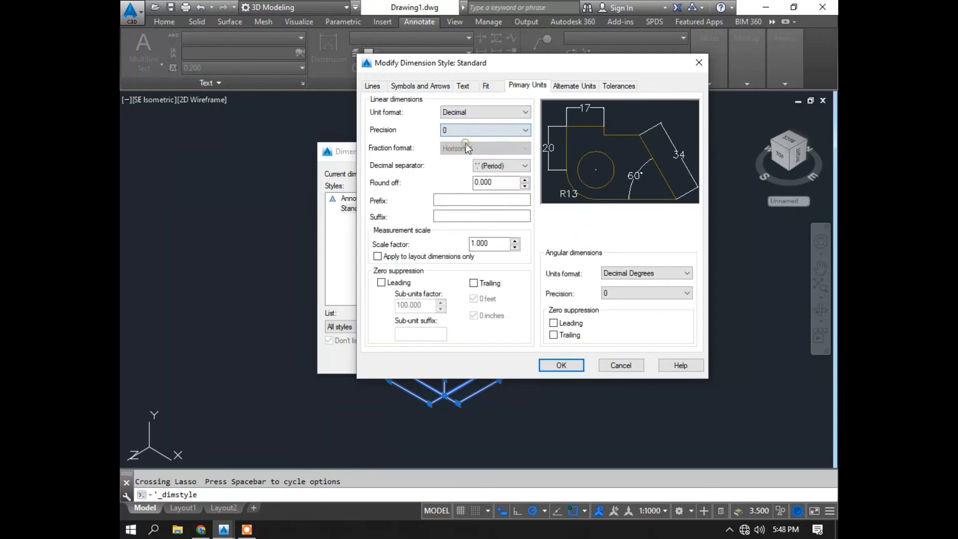
pyautogui.click(560, 365)
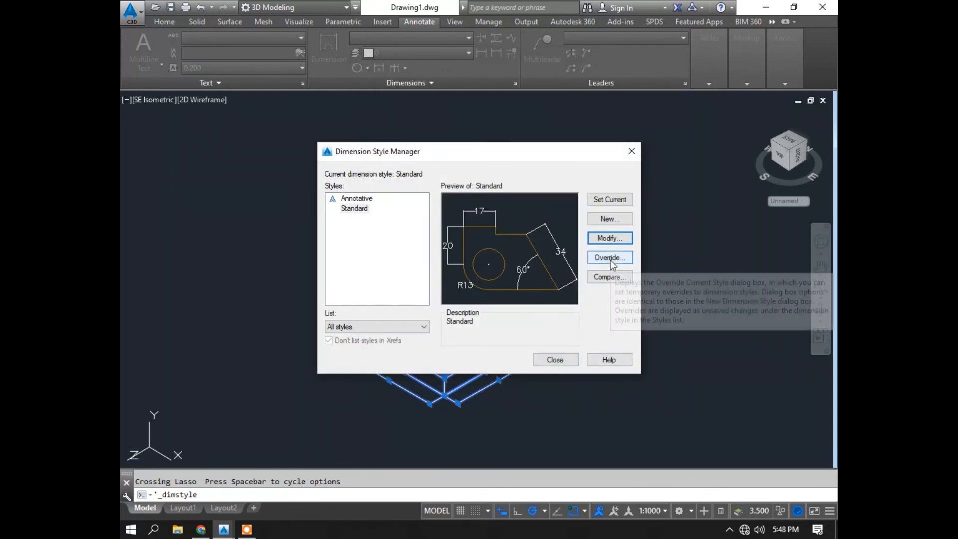
pyautogui.click(554, 360)
pyautogui.scroll(5, 484, 266)
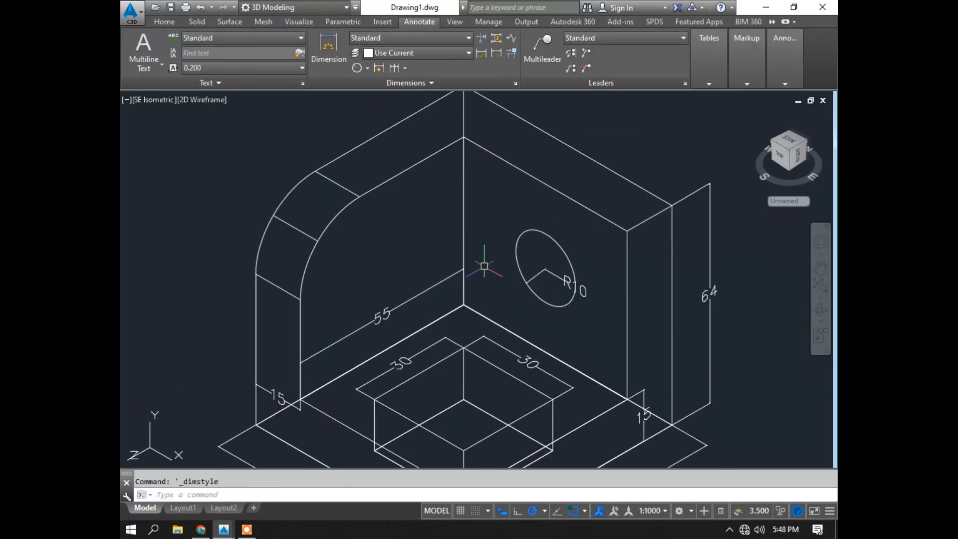
pyautogui.scroll(-2, 470, 313)
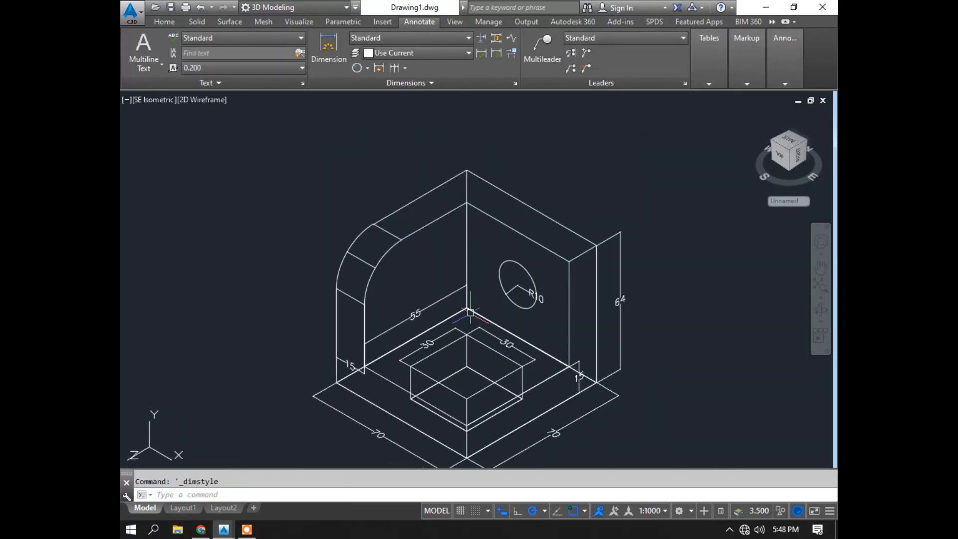
pyautogui.moveTo(471, 313); pyautogui.dragTo(476, 261, button='middle')
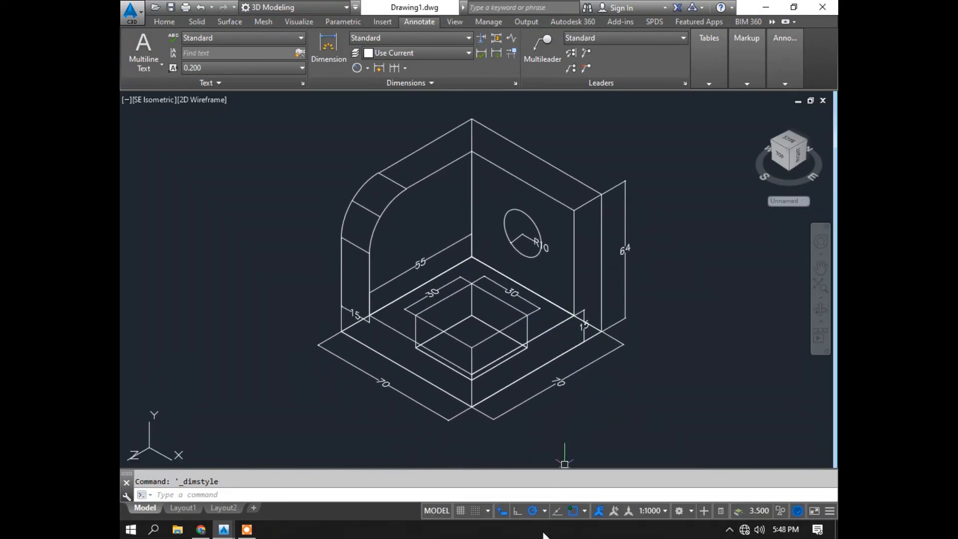
pyautogui.click(245, 531)
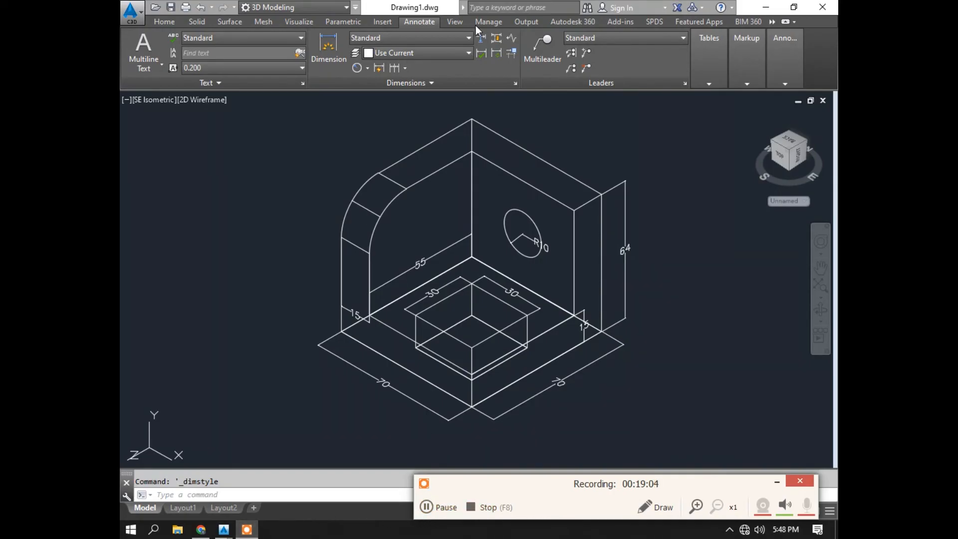
# - Align the UCS to the inner face of the wall with the rounded corner, accepting the default orientation
pyautogui.click(355, 71)
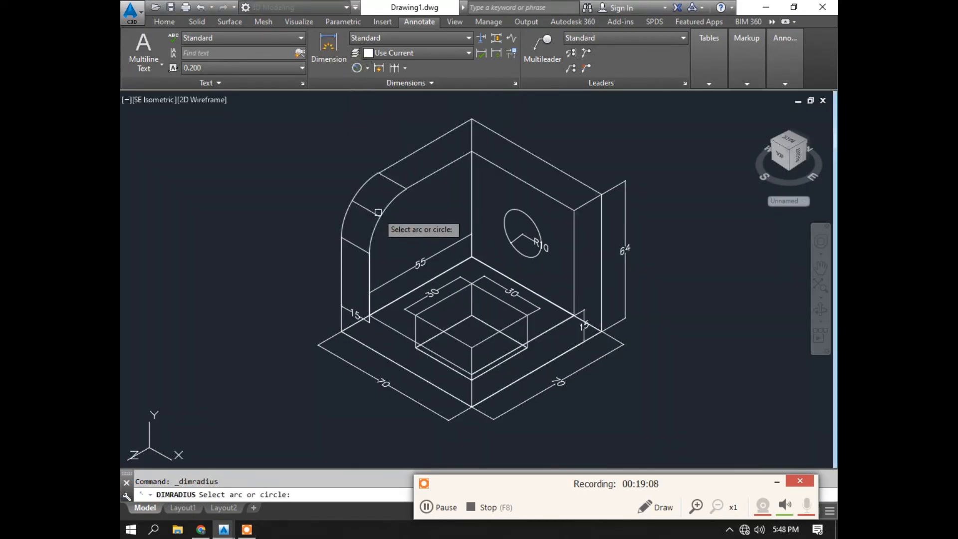
pyautogui.click(172, 22)
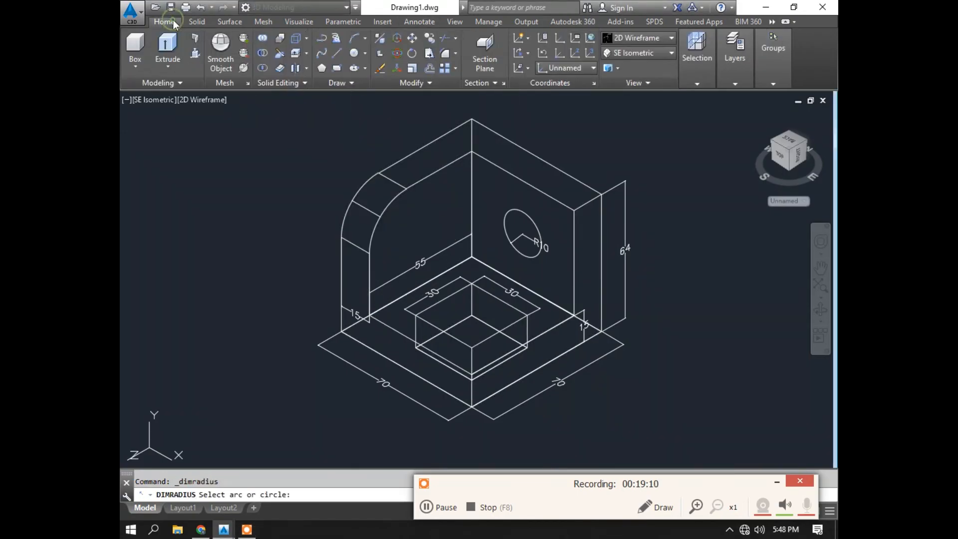
pyautogui.click(527, 68)
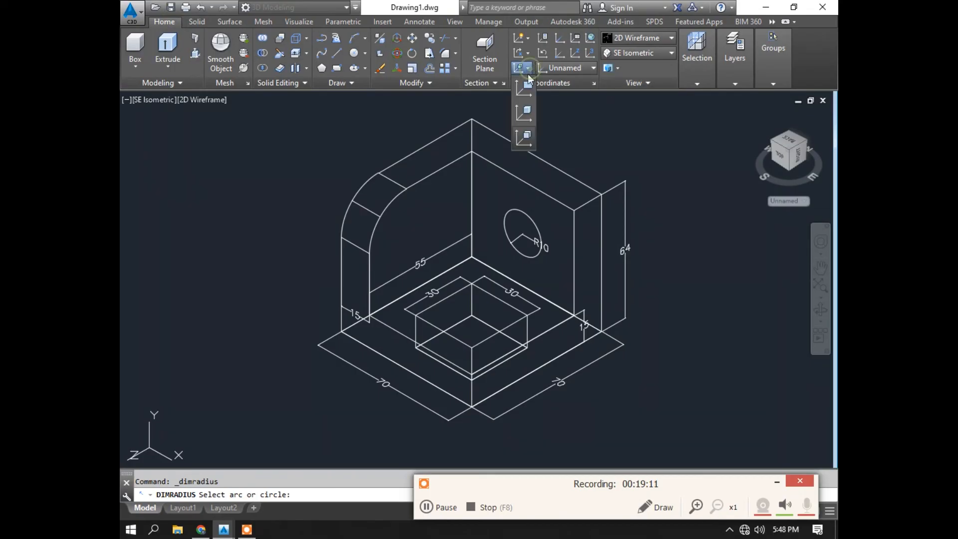
pyautogui.click(522, 143)
pyautogui.click(422, 200)
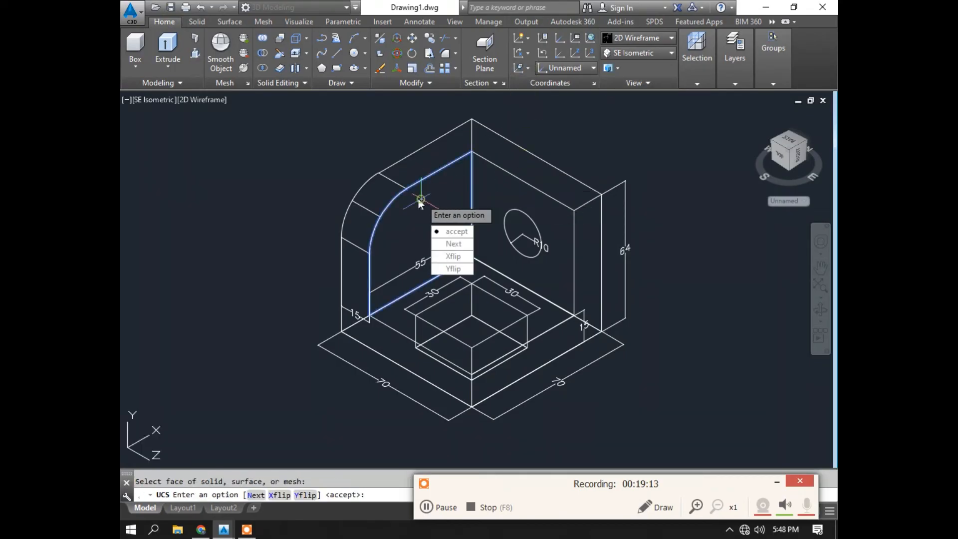
pyautogui.click(451, 231)
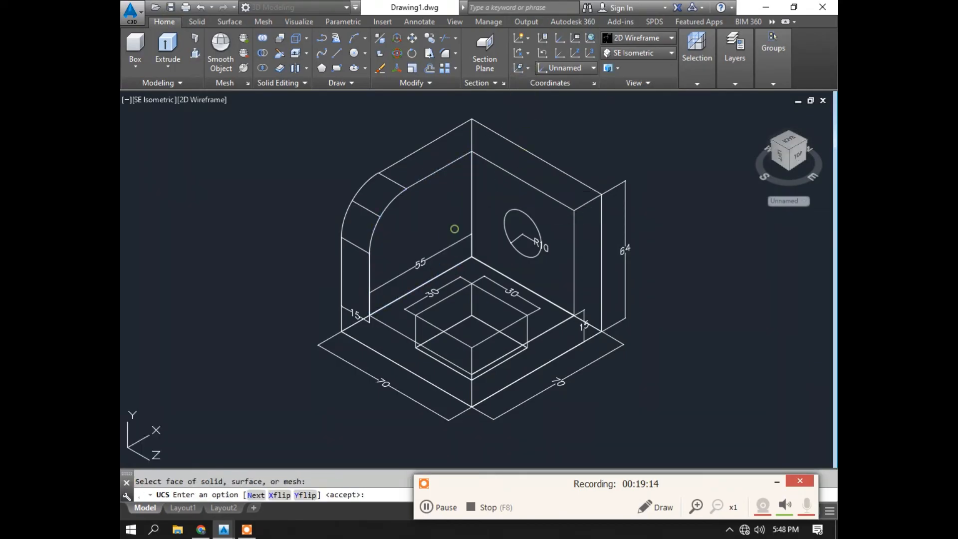
# - Add a radius dimension to the inner fillet arc of the rounded wall, placing its text on the wall face inside the curve
pyautogui.click(421, 22)
pyautogui.click(357, 67)
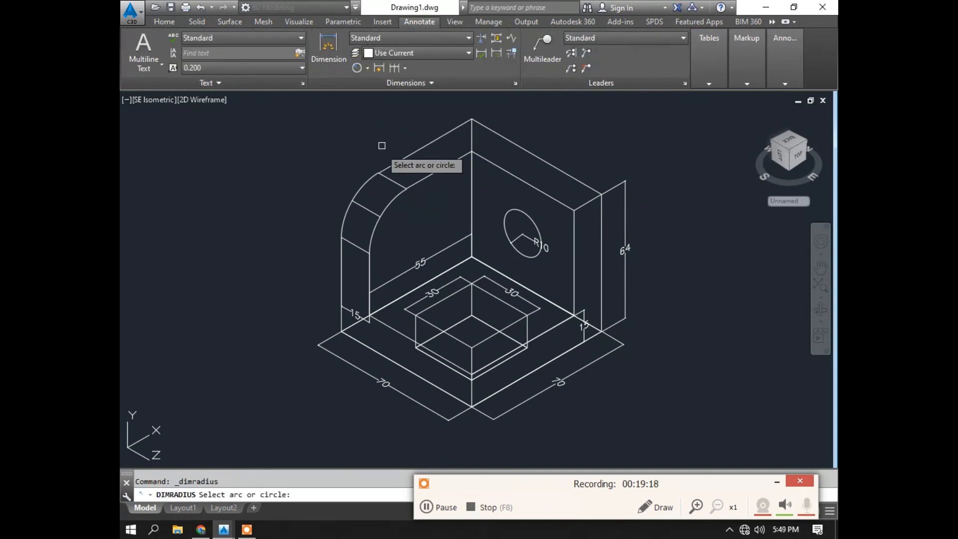
pyautogui.click(388, 201)
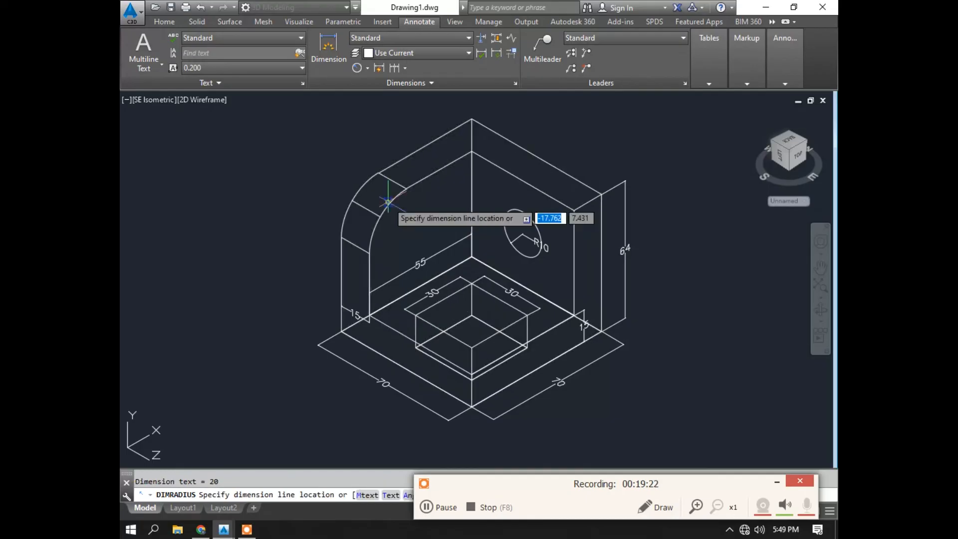
pyautogui.click(407, 224)
pyautogui.press('Escape')
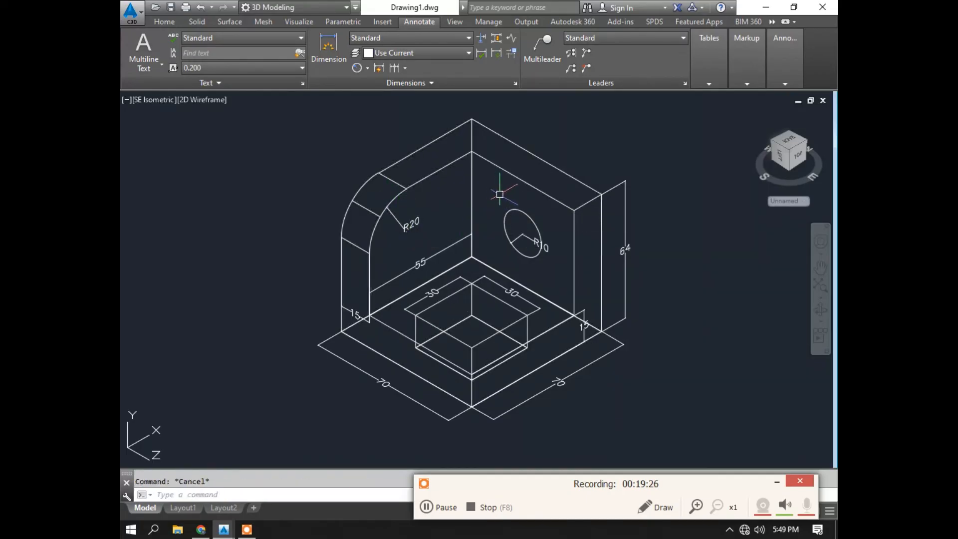